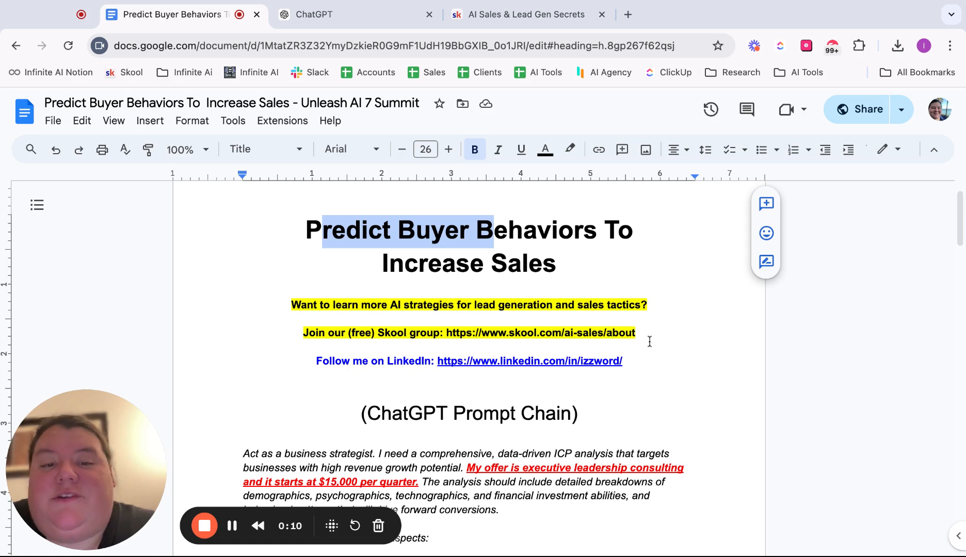
- Turn the Skool group URL beneath the document title into a clickable link without leaving an extra line
click(649, 342)
key(Return)
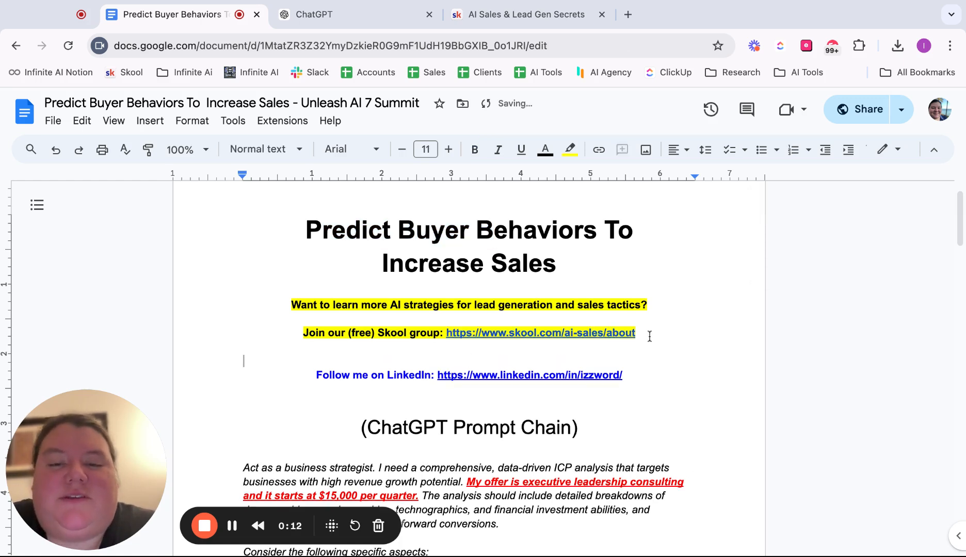
key(BackSpace)
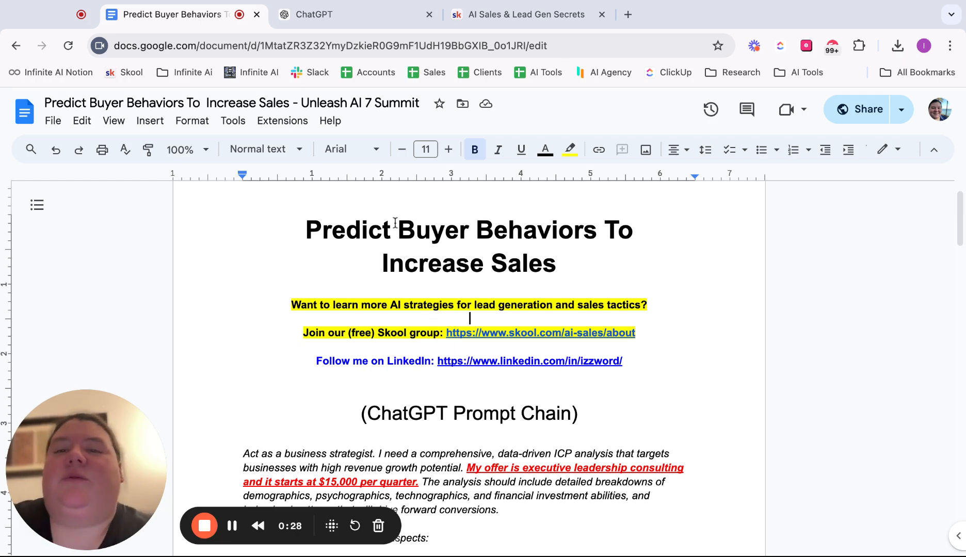
- Copy the full first prompt, from "Act as a business strategist" to "marketing strategies", and paste it into a new ChatGPT message
scroll(379, 248, down, 3)
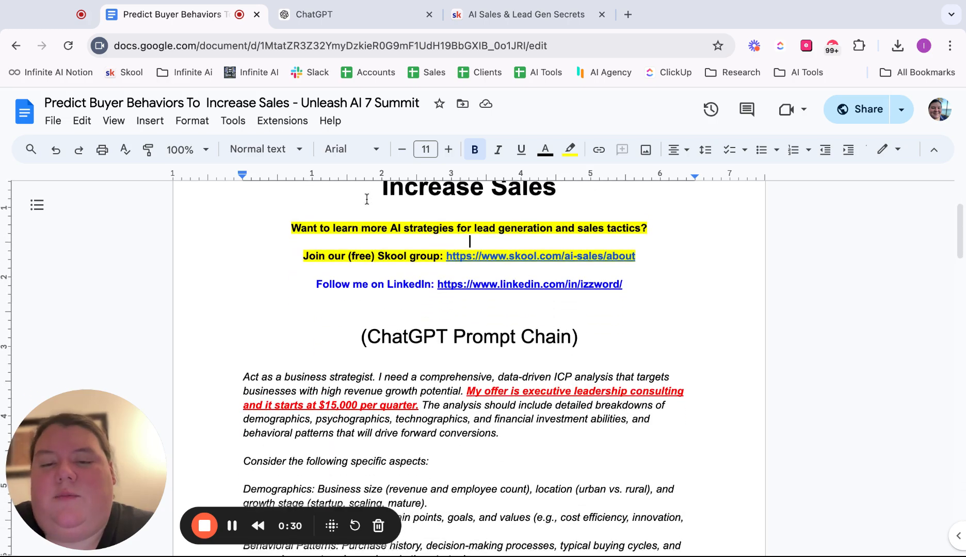
click(243, 310)
scroll(243, 311, down, 12)
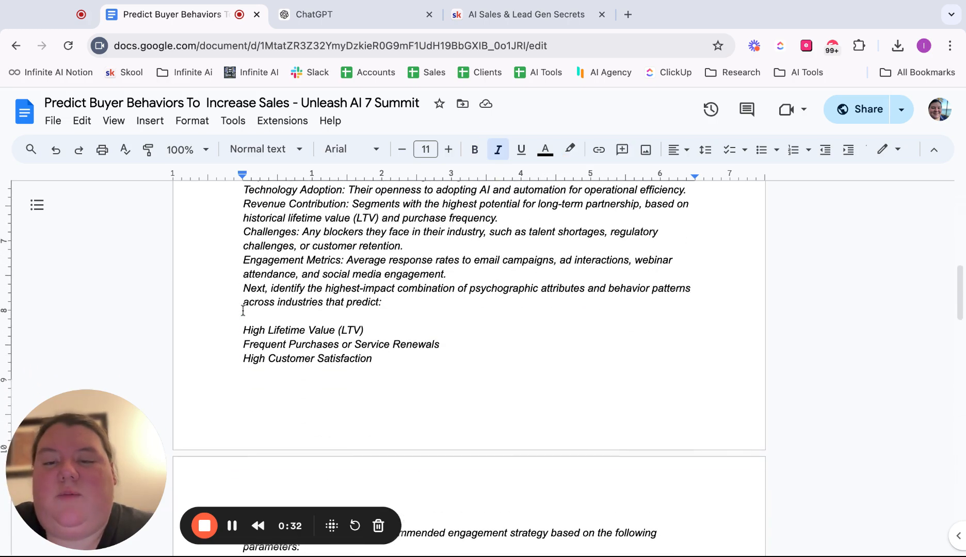
scroll(243, 312, down, 3)
shift+click(546, 345)
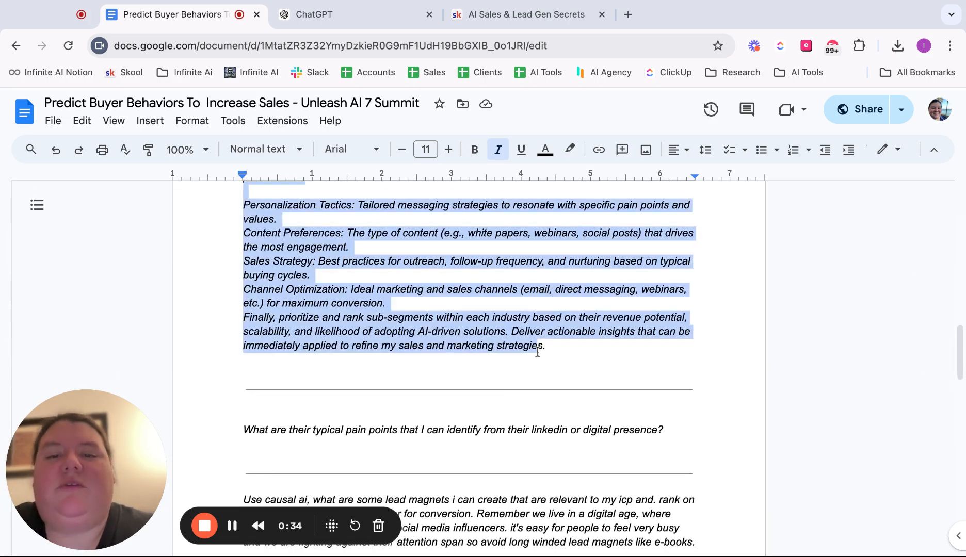
click(388, 15)
click(374, 326)
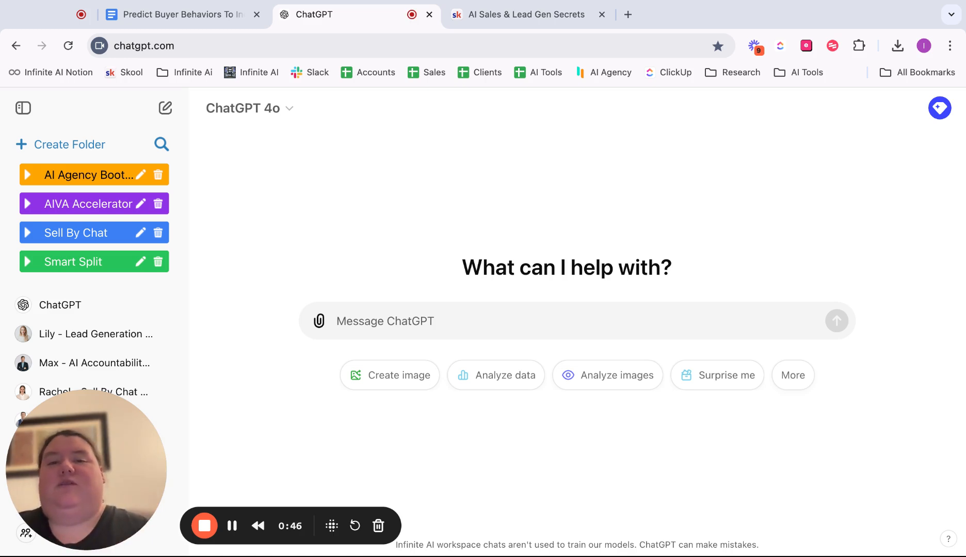
key(super+v)
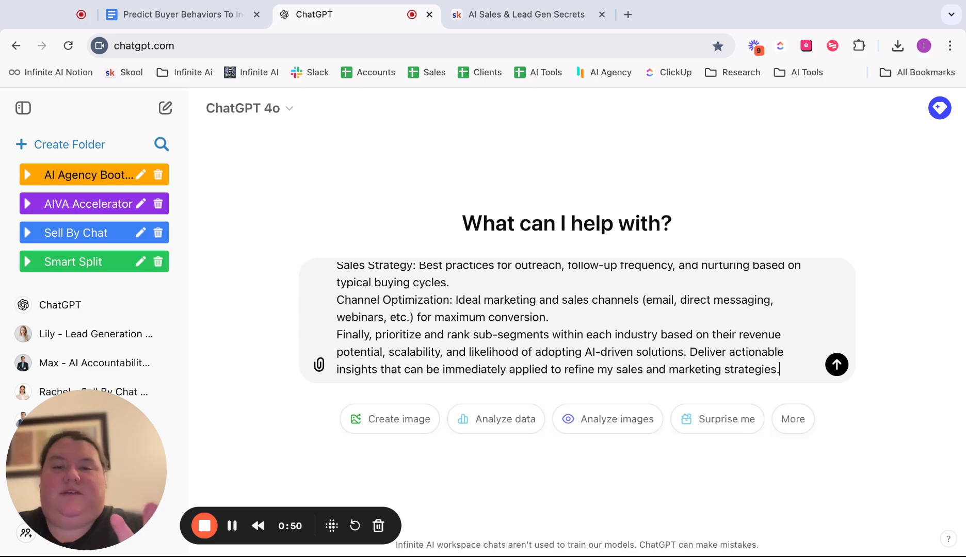
click(210, 16)
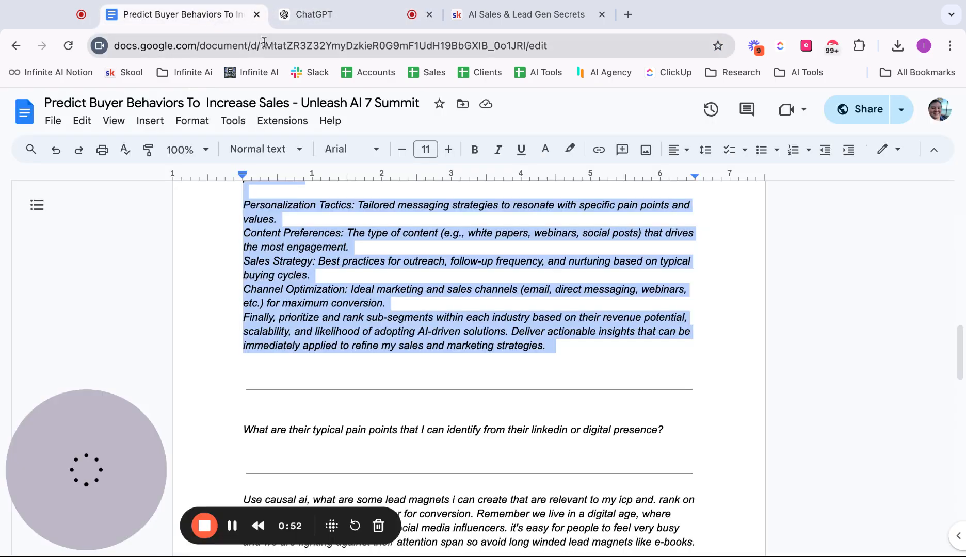
click(331, 18)
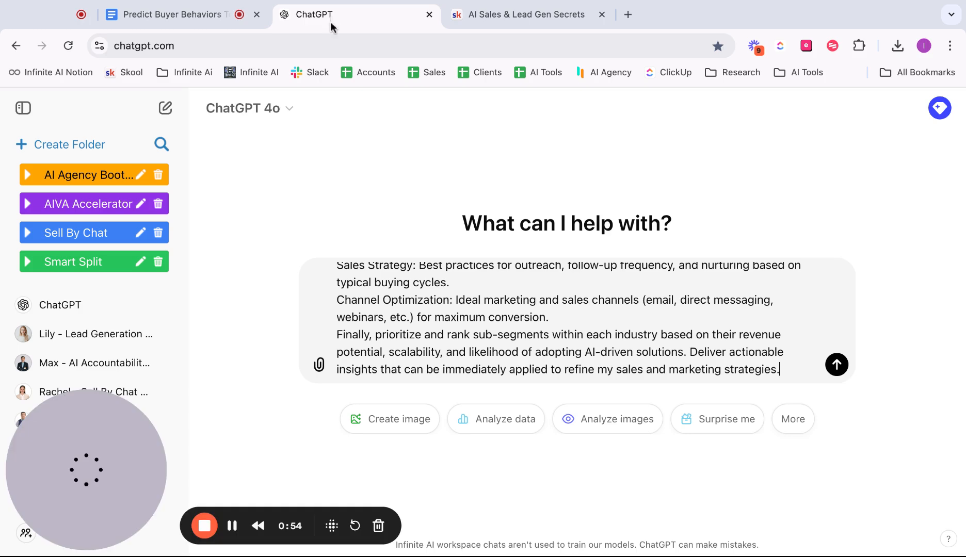
scroll(380, 298, up, 15)
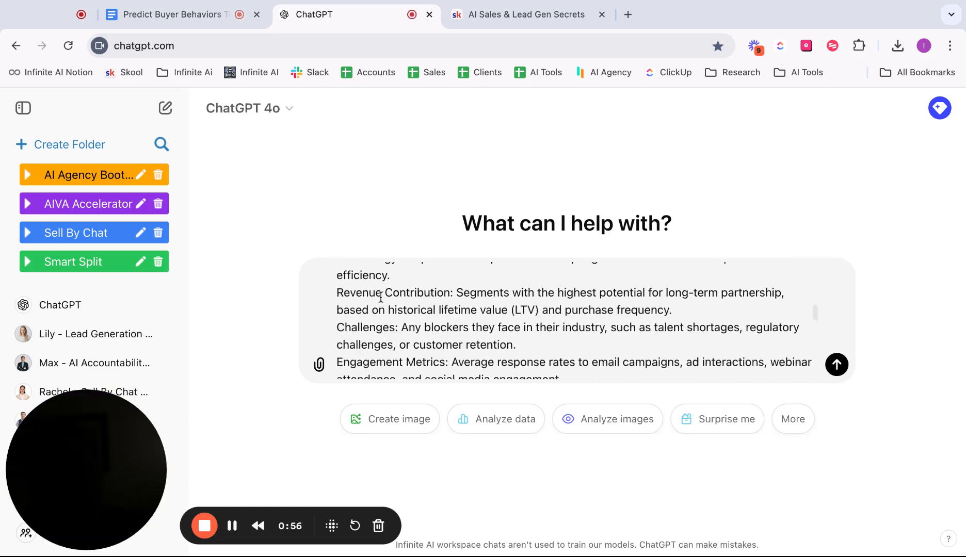
- Switch to the AI Sales & Lead Gen Secrets group on Skool and open the Community Gifts course in its classroom
click(519, 12)
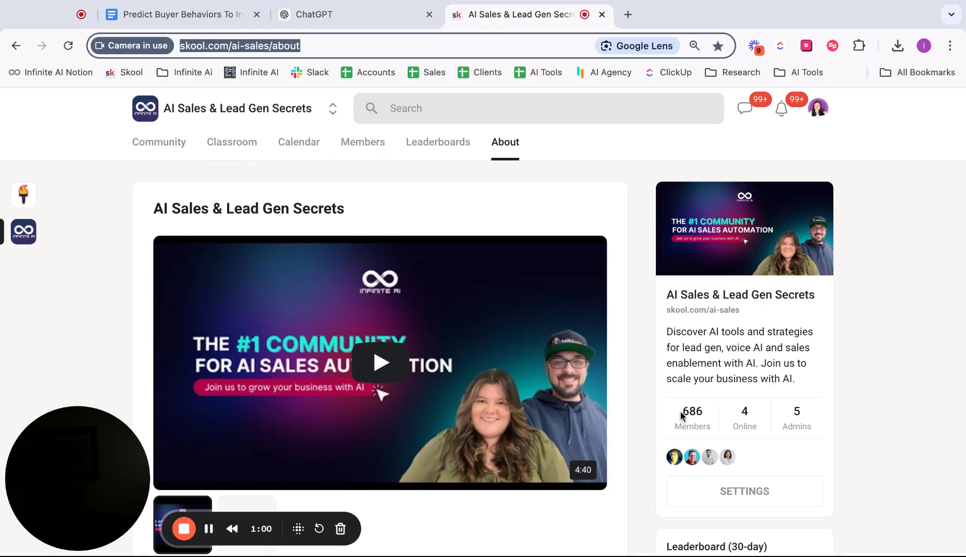
scroll(648, 368, down, 3)
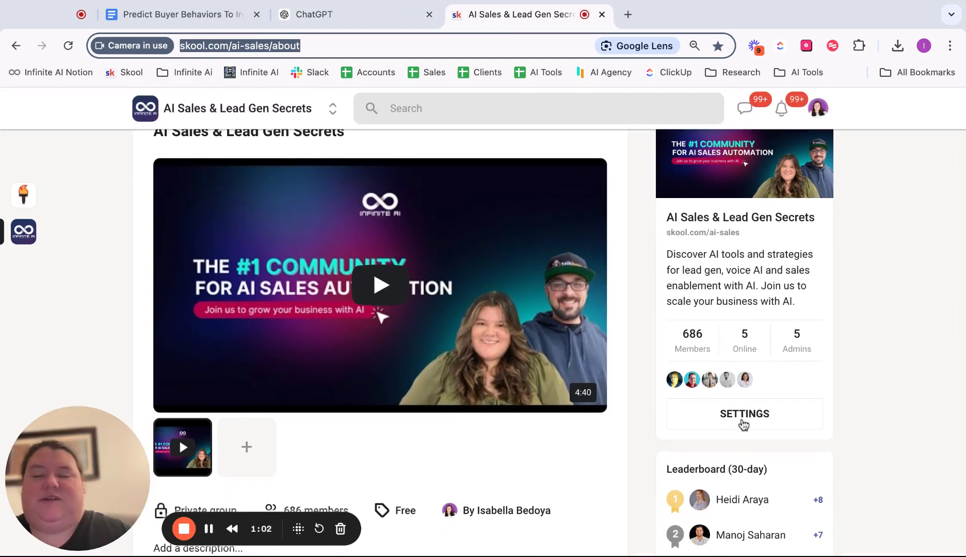
scroll(741, 391, up, 3)
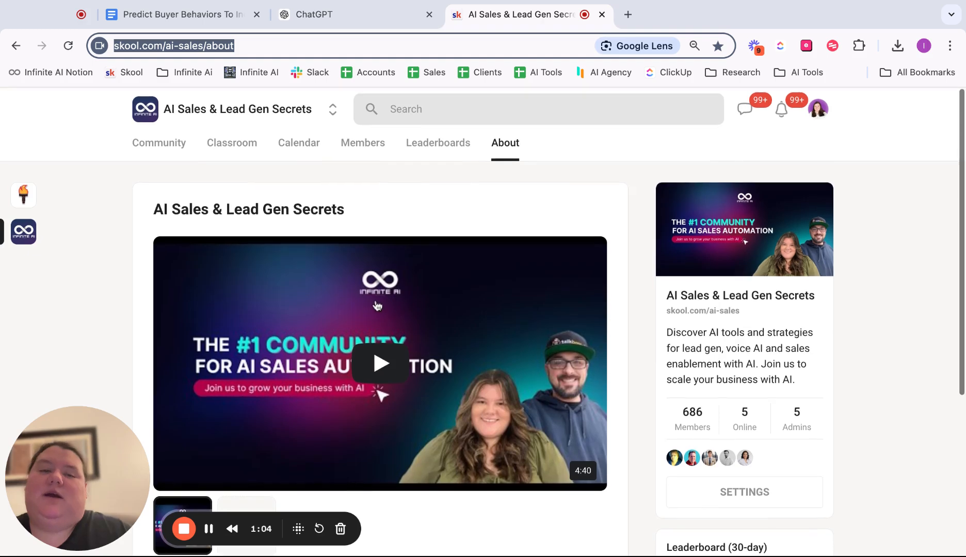
click(233, 146)
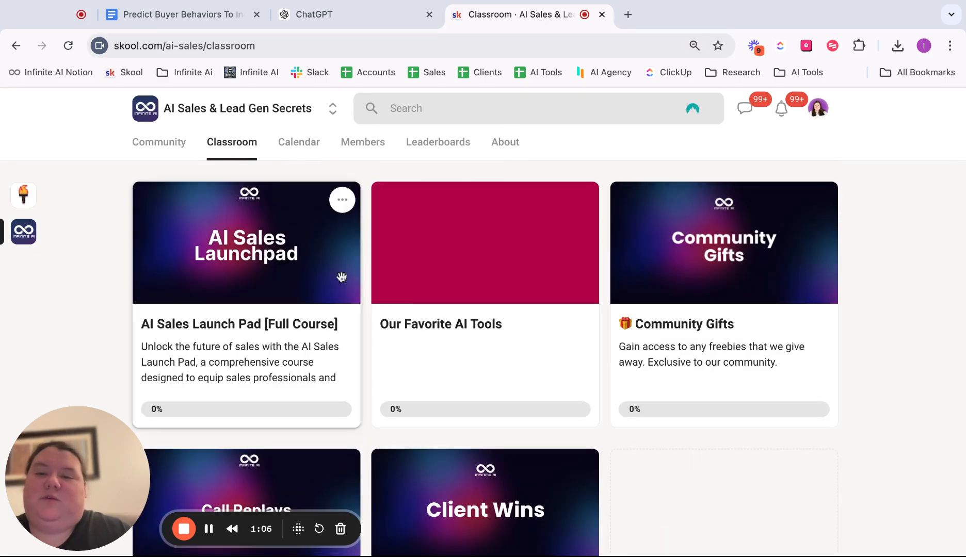
scroll(558, 268, down, 2)
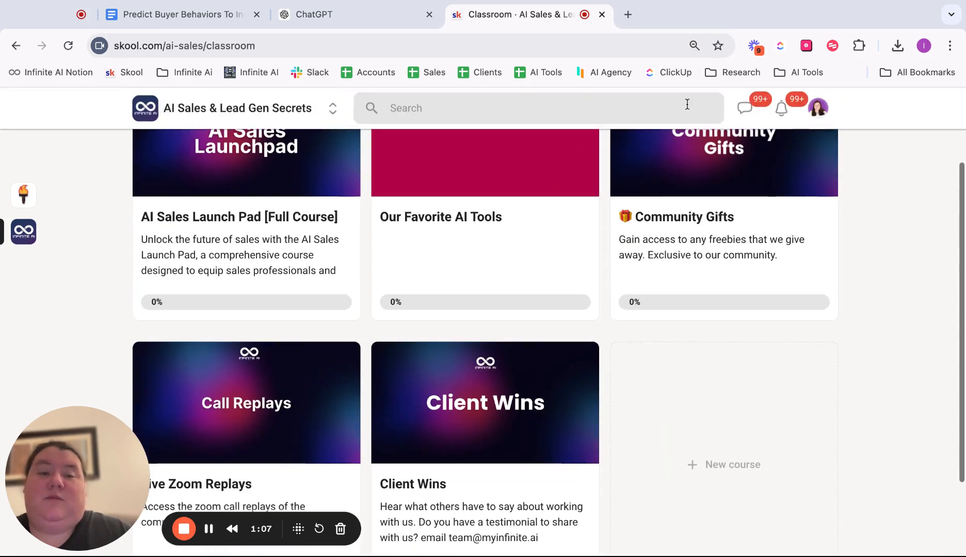
click(685, 193)
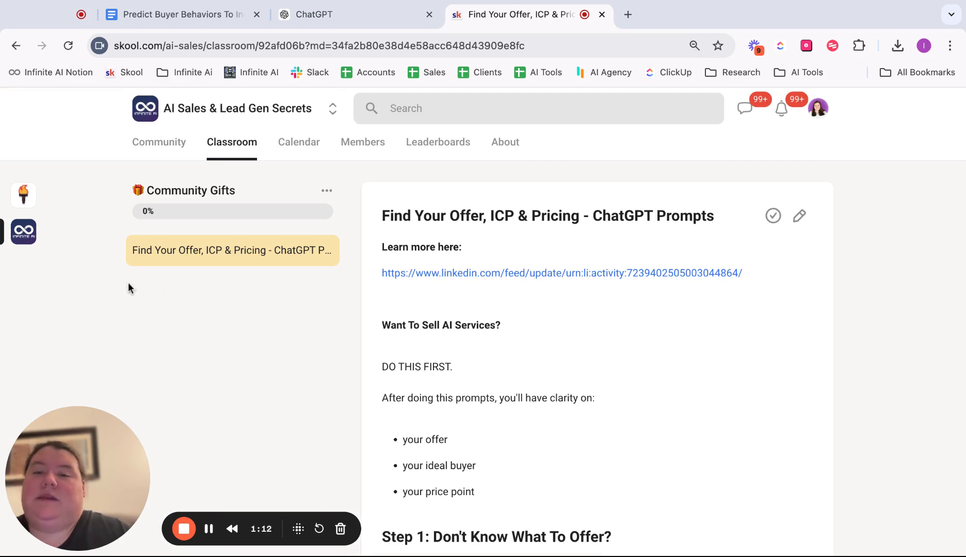
- Return to the prompt document and review the first prompt's opening, including the red sentence describing the offer and its price
click(323, 16)
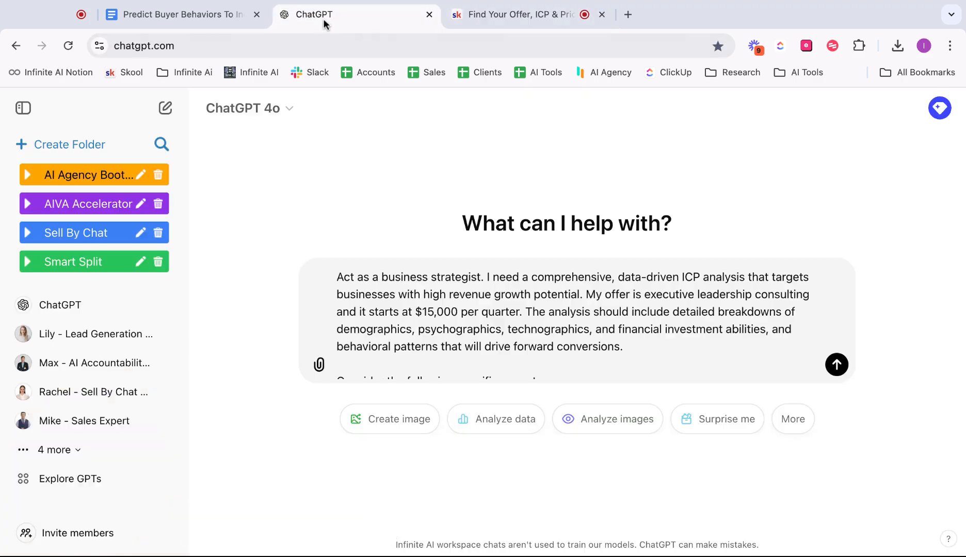
click(142, 16)
scroll(310, 253, up, 10)
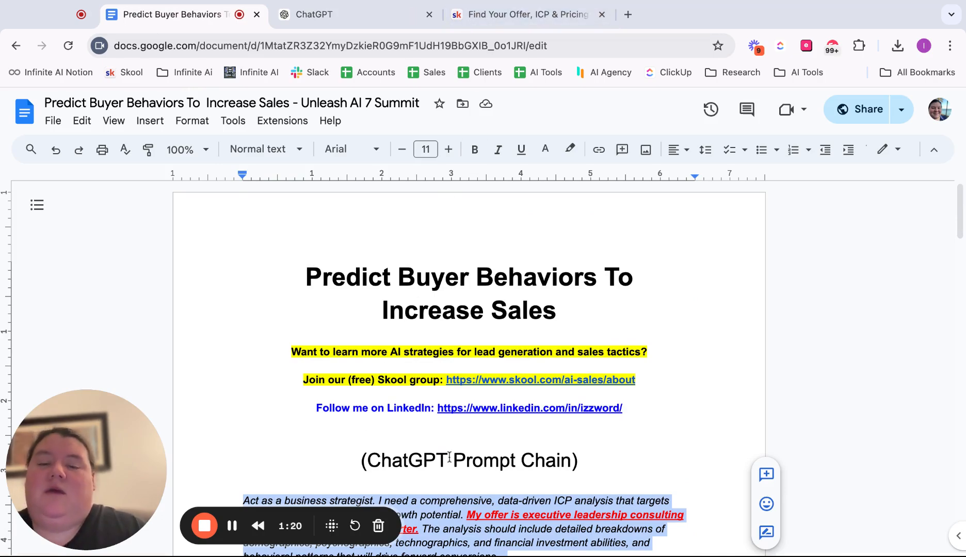
scroll(446, 450, down, 5)
scroll(447, 450, up, 2)
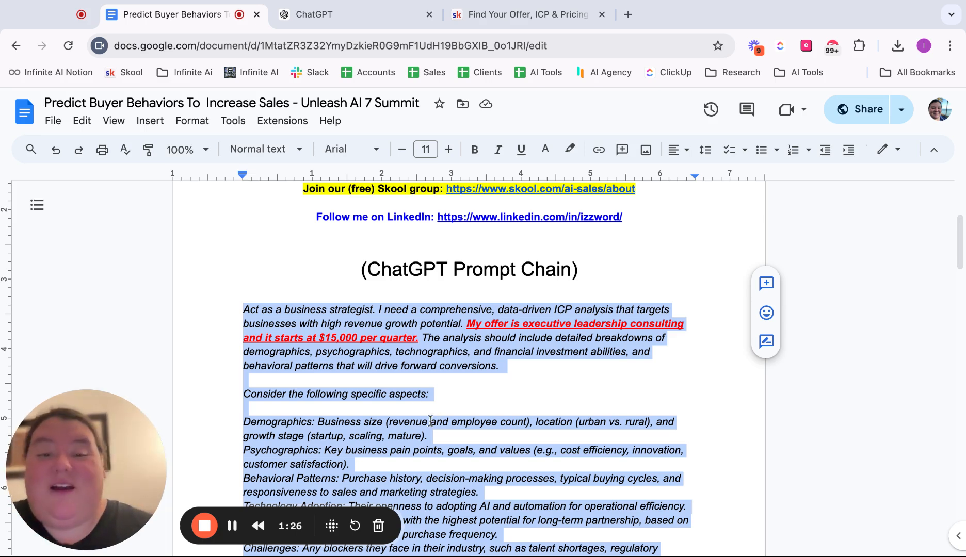
click(357, 27)
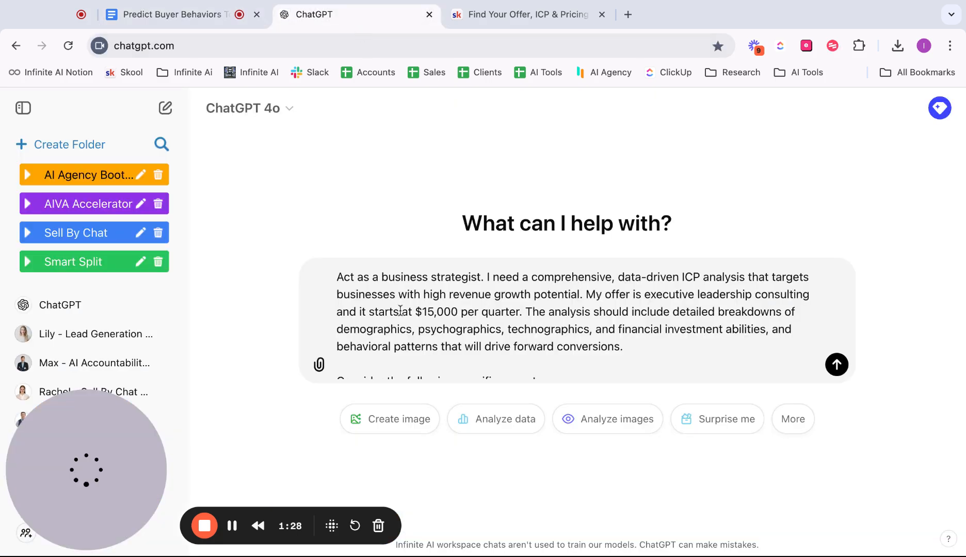
click(183, 22)
click(469, 325)
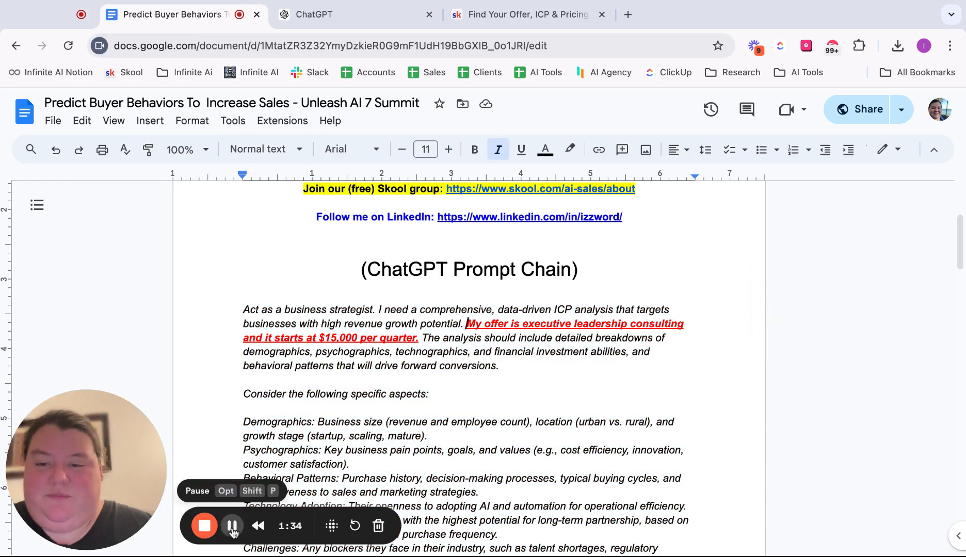
- In the ChatGPT message, replace the offer description with "ai consulting, teaching people how to implement ai systems and automations into their organizations."
click(349, 4)
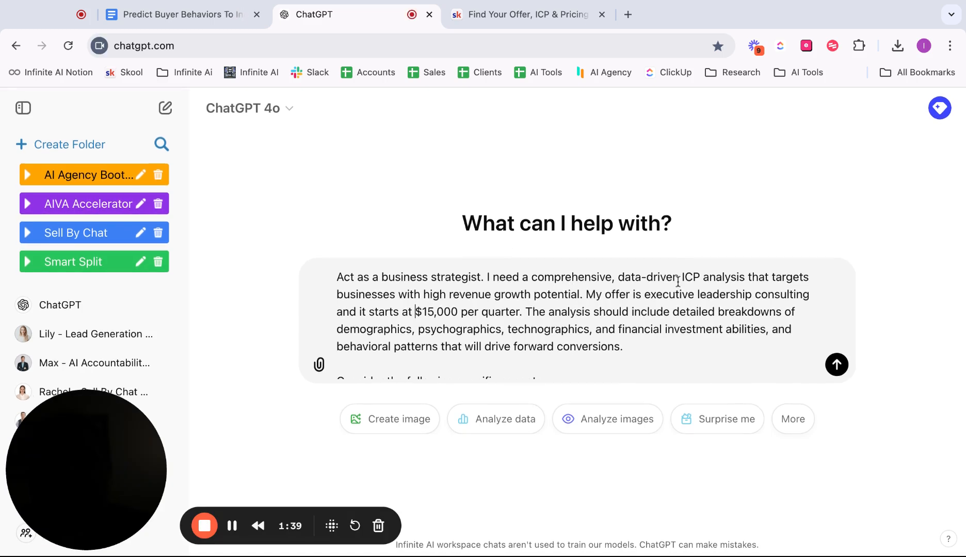
drag(641, 294, 510, 311)
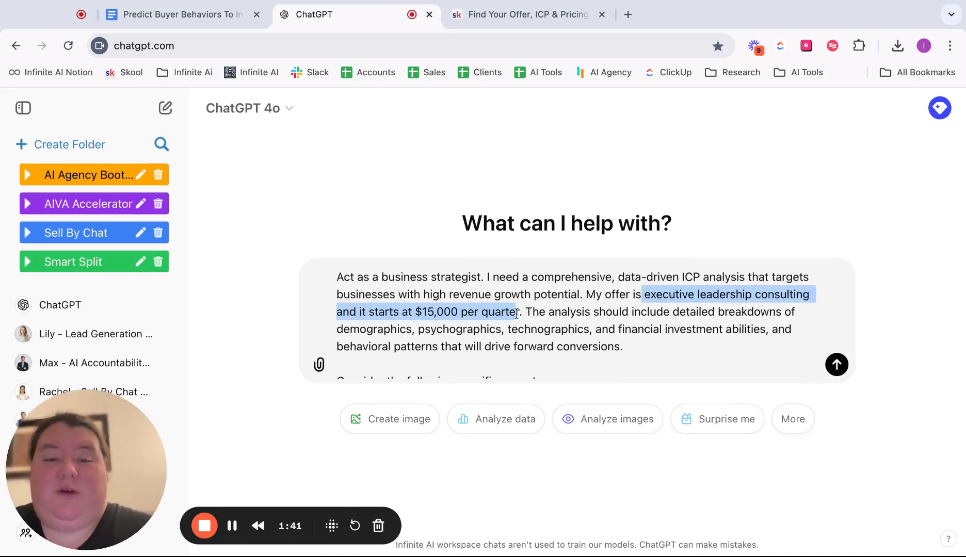
key(BackSpace)
text(ai consulting, )
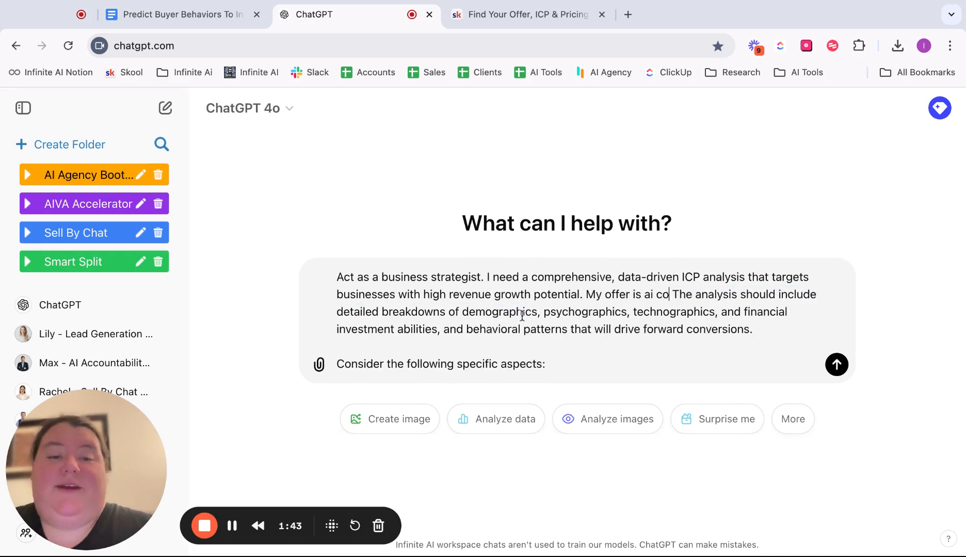
text(teaching people how t)
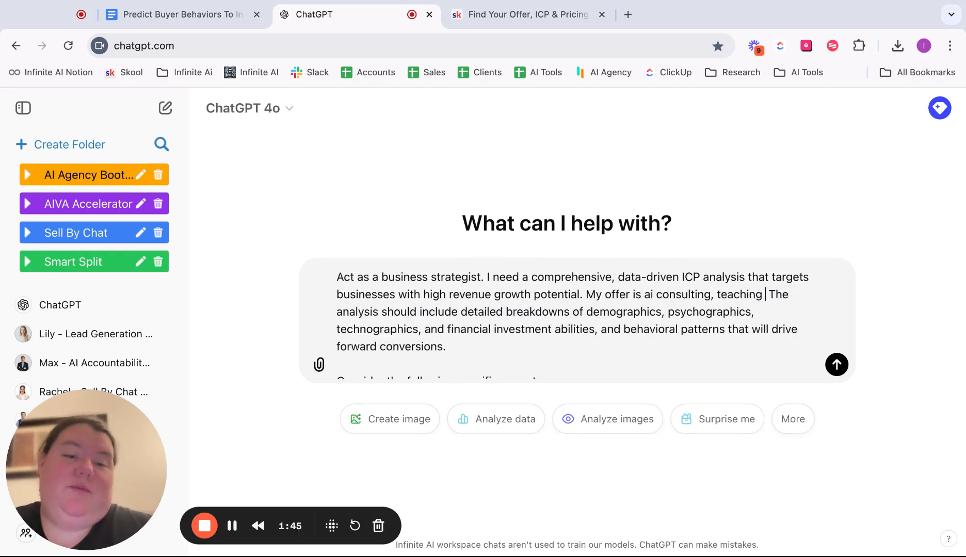
text(o implement ai s)
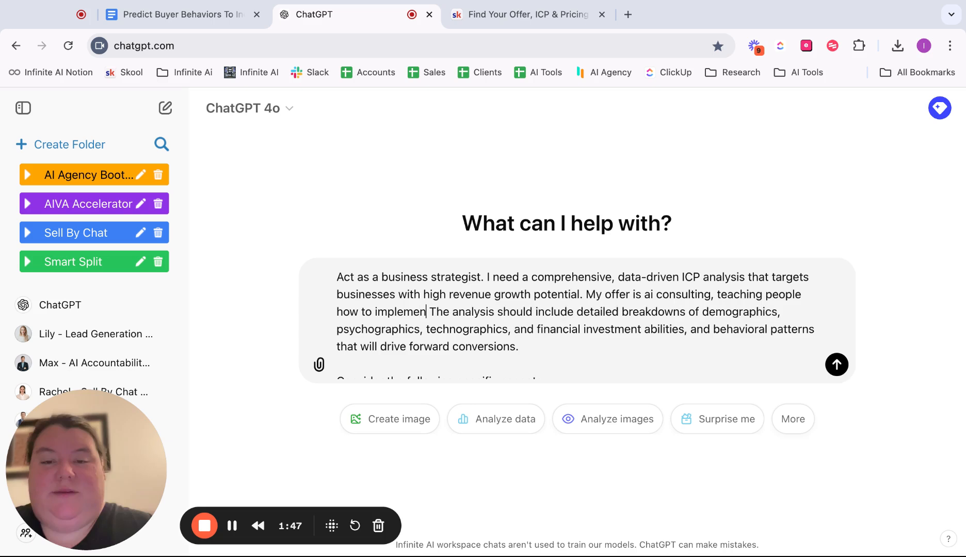
text(ystems and automat)
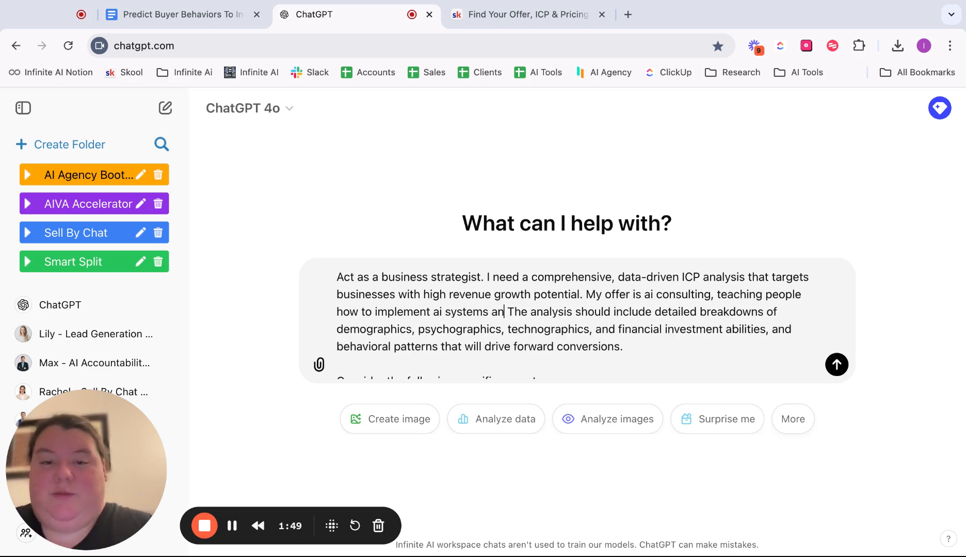
text(ions into)
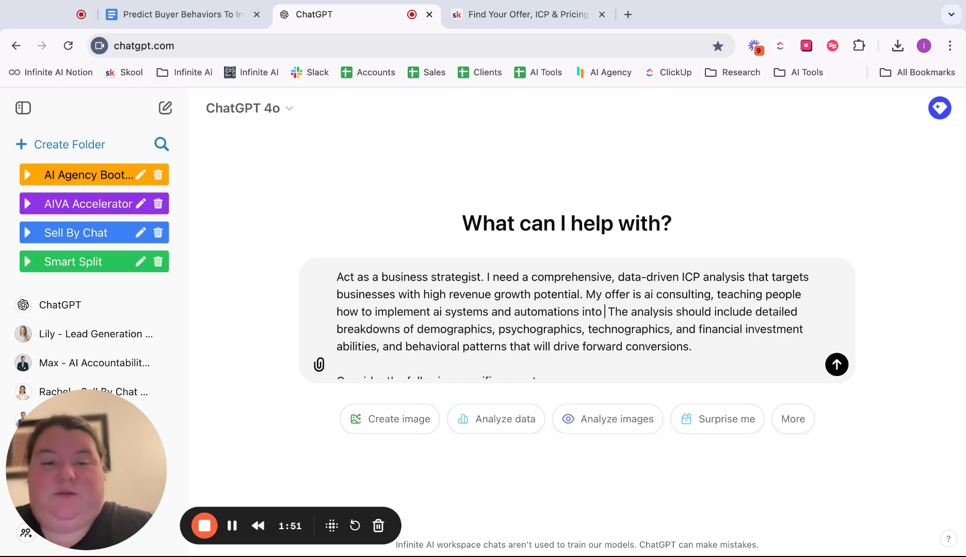
text( their organizations.)
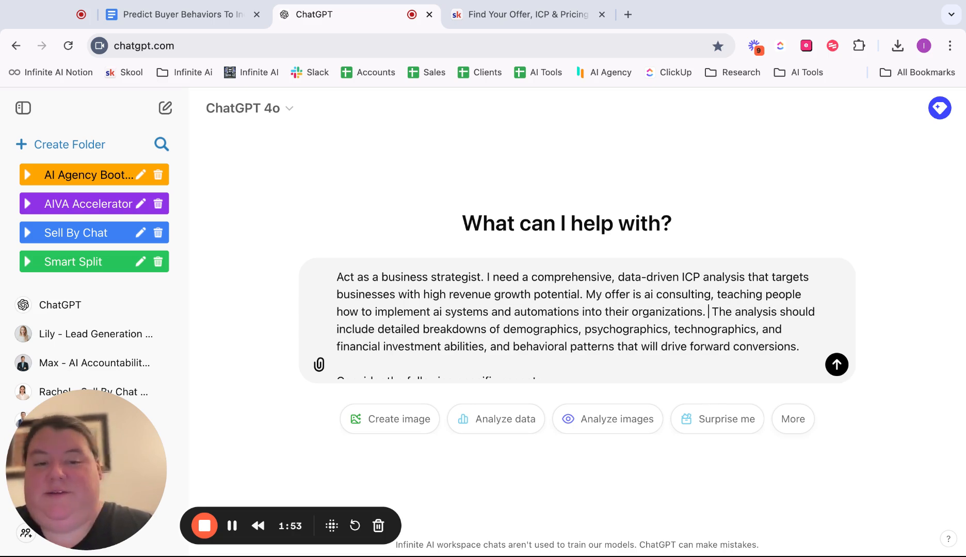
- After the offer sentence in the prompt, add "Typical client is an smb with less than 100 employees." and begin the next sentence with "And my"
text( Typical c)
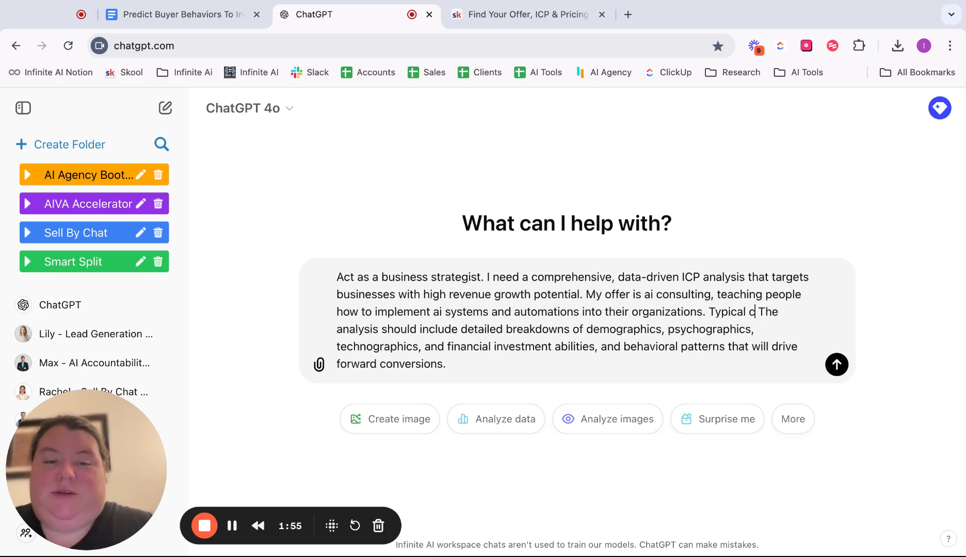
text(lient is an )
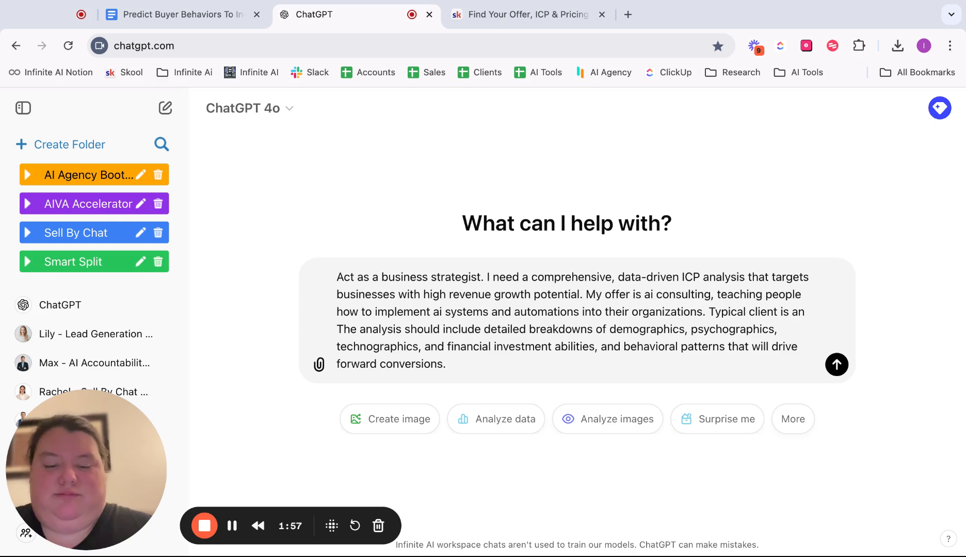
text(smb with le)
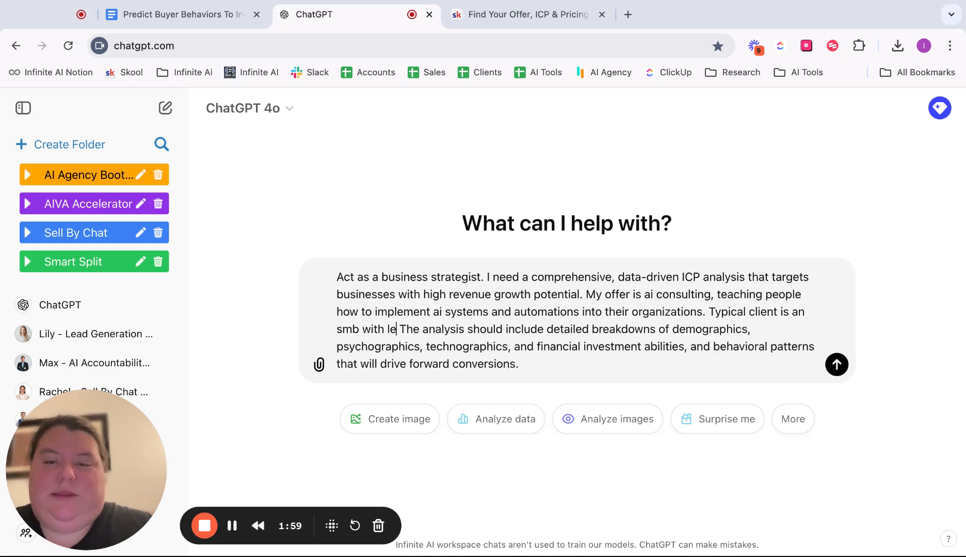
text(ss than 100 employee)
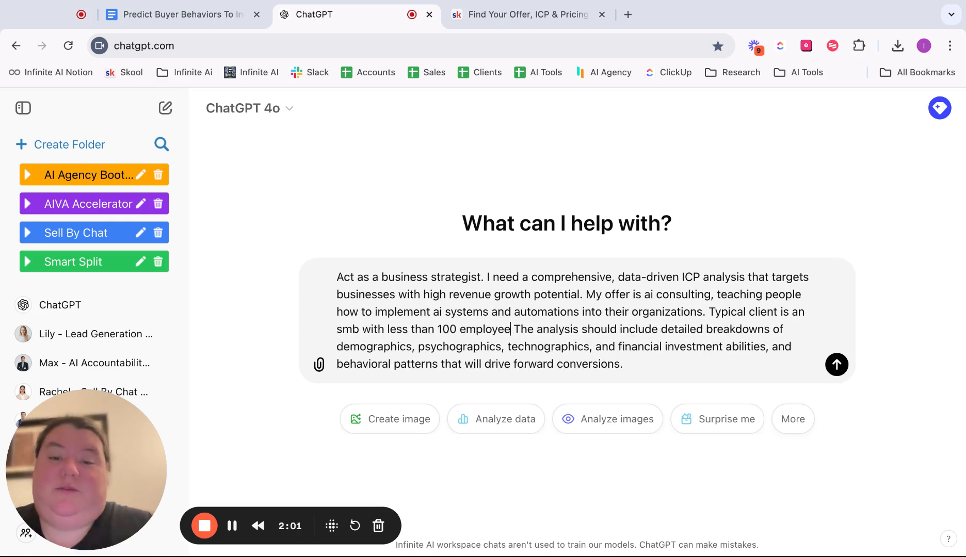
text(s. And my)
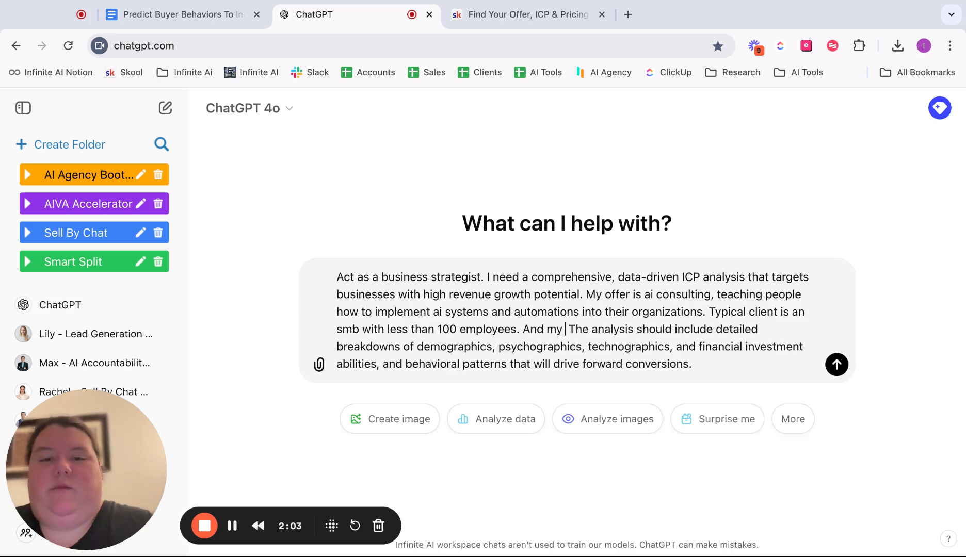
- Complete the pricing sentence with "rates start at $15k per month" and submit the prompt
text( rates start at  )
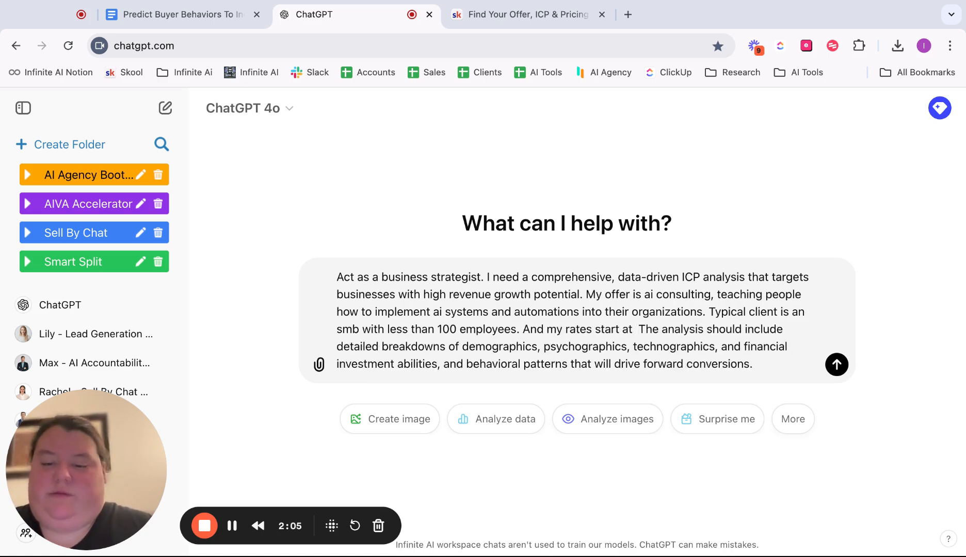
text($15k)
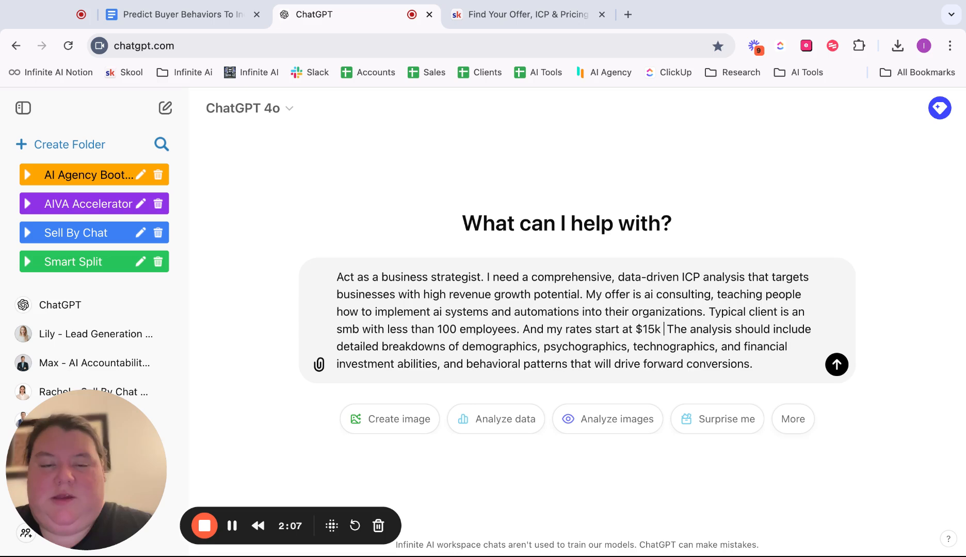
text( mor)
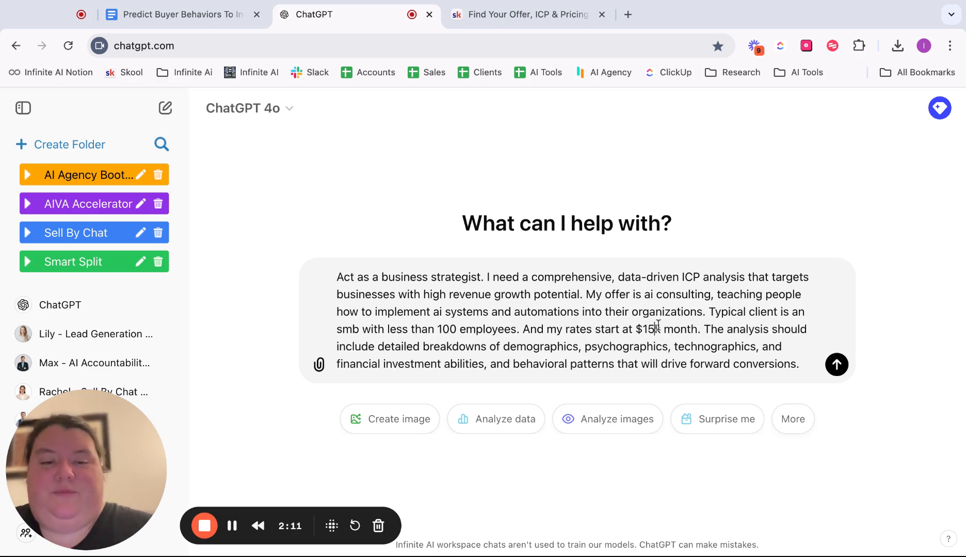
text( per)
key(Return)
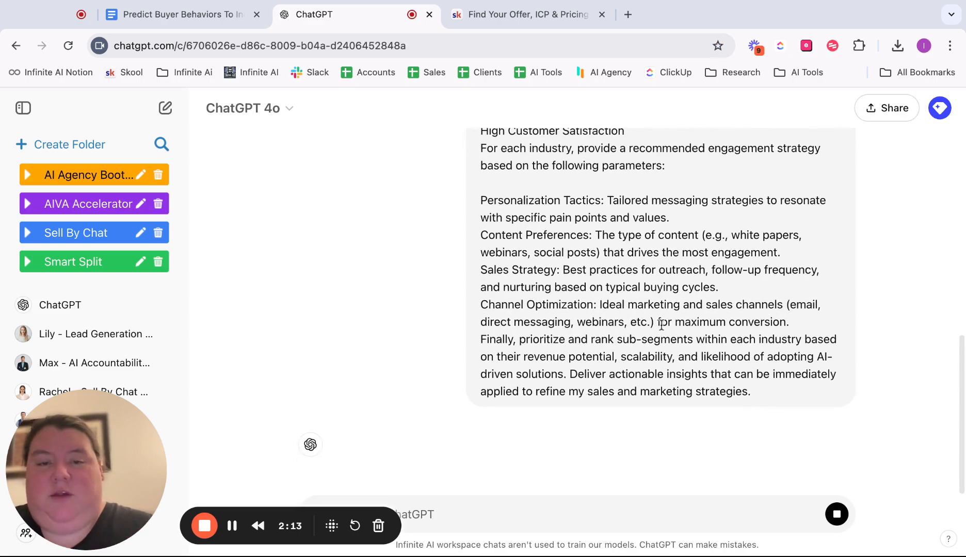
- Review the customized offer sentences in the sent message, and copy the whole prompt from "Act as a business strategist" to "marketing strategies."
scroll(671, 252, up, 10)
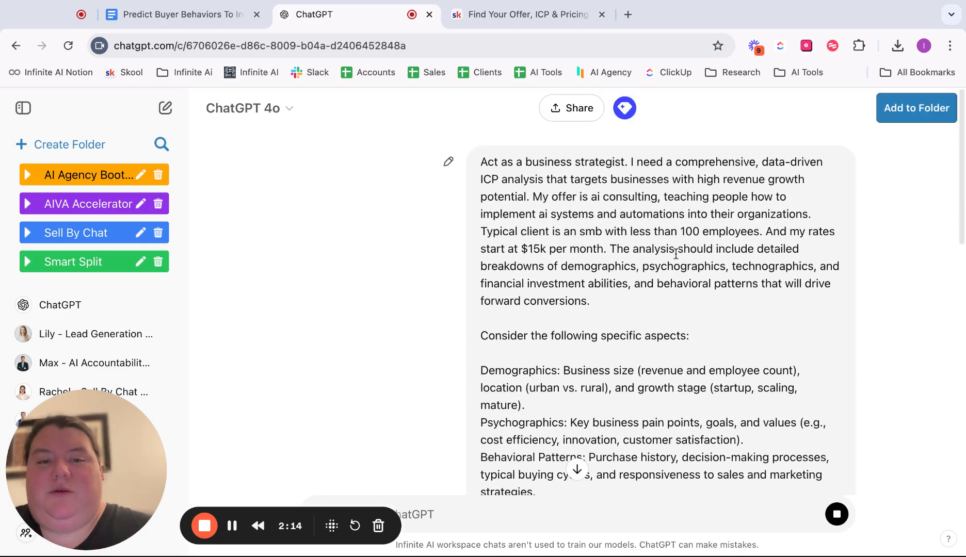
drag(532, 197, 603, 249)
scroll(628, 287, down, 12)
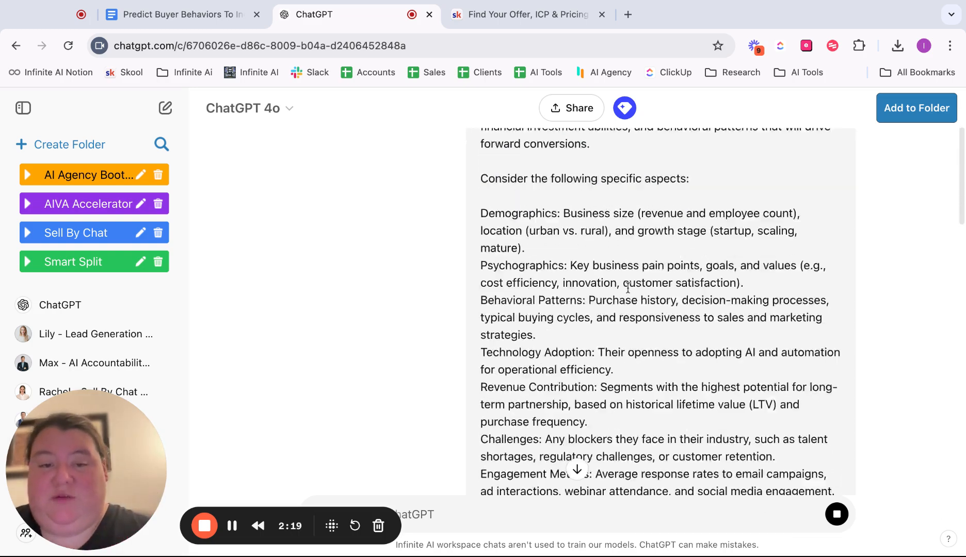
scroll(627, 287, down, 5)
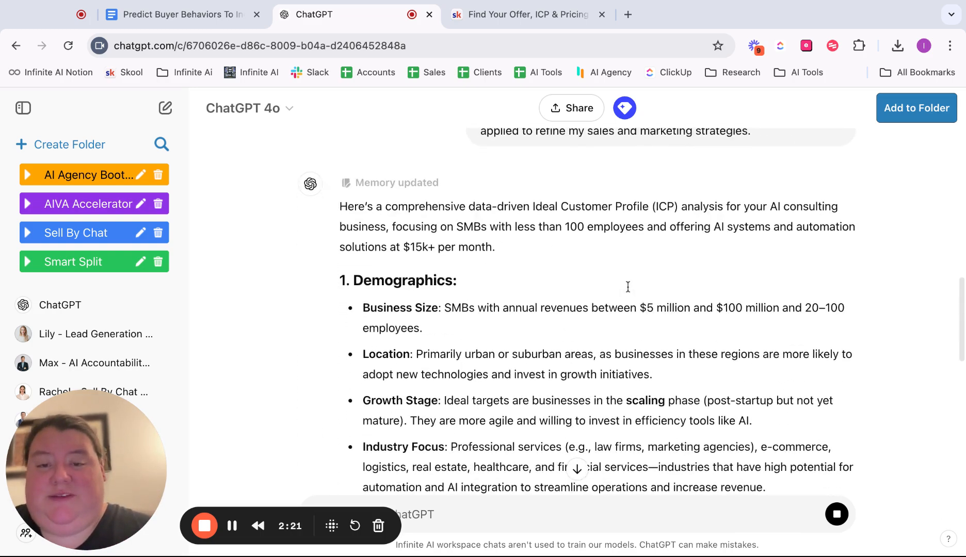
scroll(627, 287, up, 2)
scroll(628, 286, up, 10)
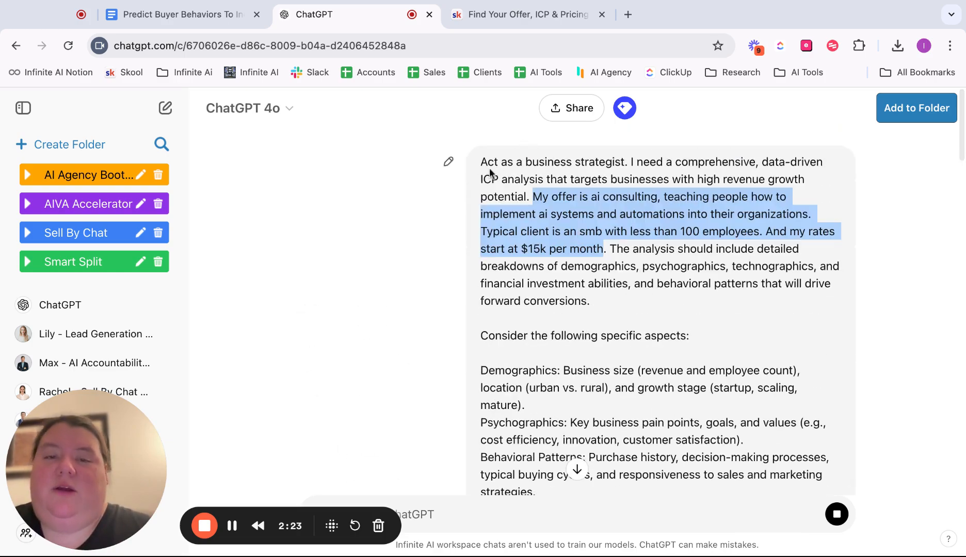
drag(481, 163, 632, 284)
scroll(632, 285, down, 12)
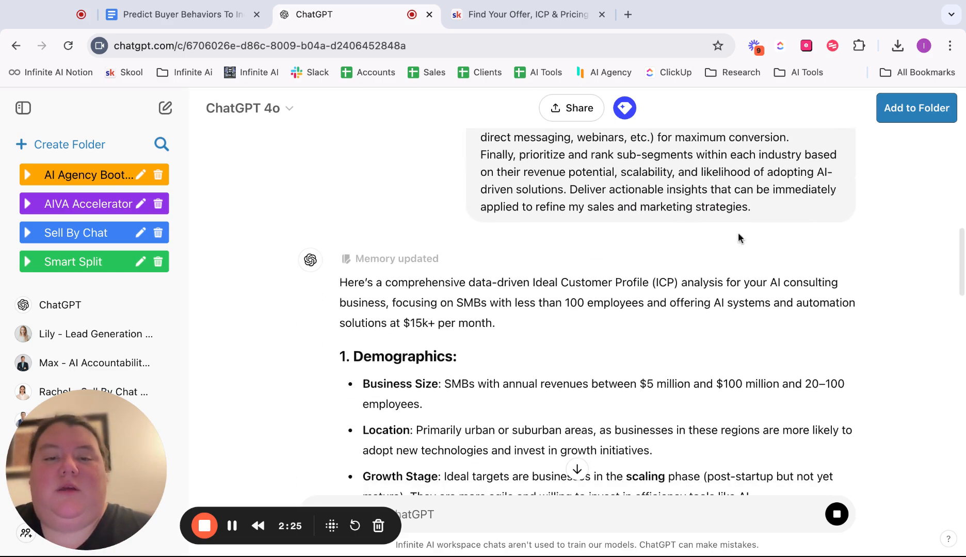
drag(737, 237, 752, 207)
- Start a new chat with the o1-preview model and submit the copied ICP prompt in it
click(290, 108)
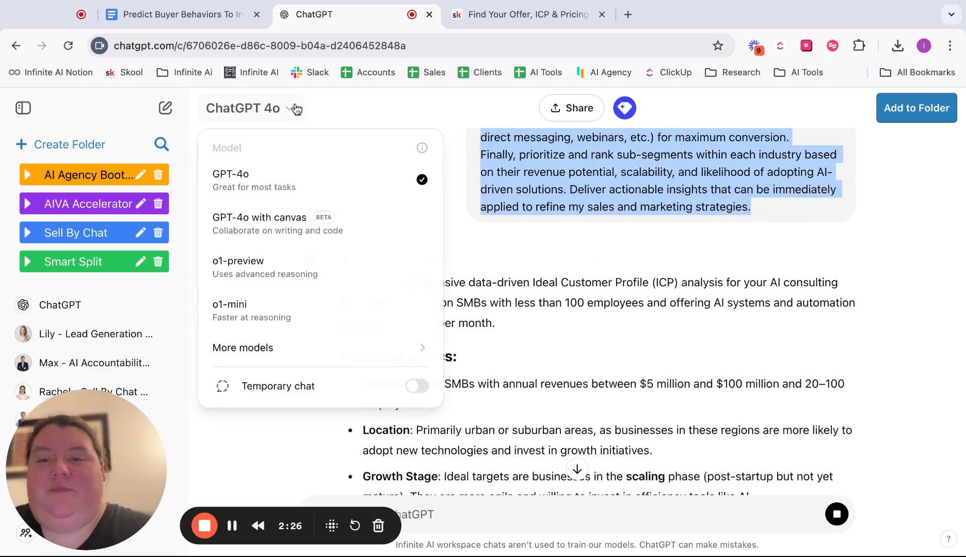
click(284, 277)
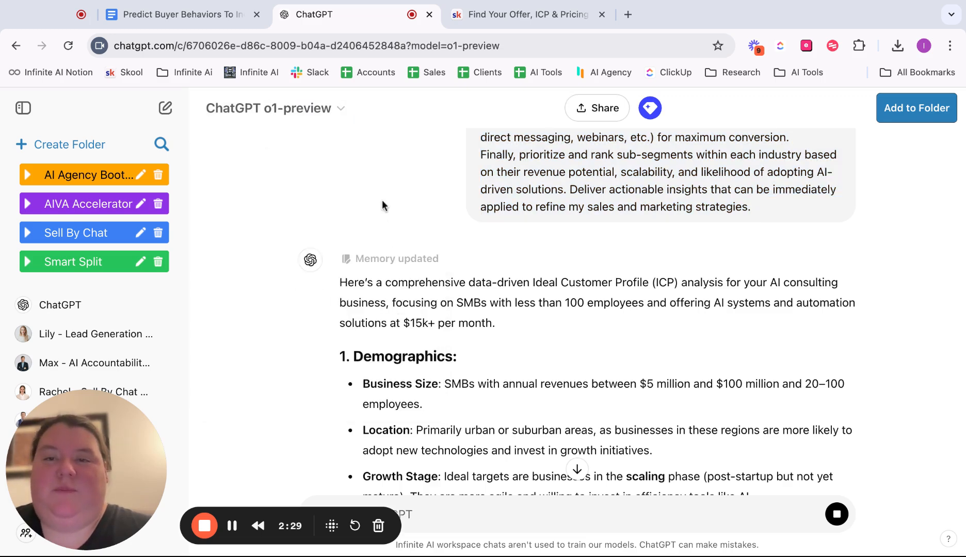
click(161, 109)
click(312, 111)
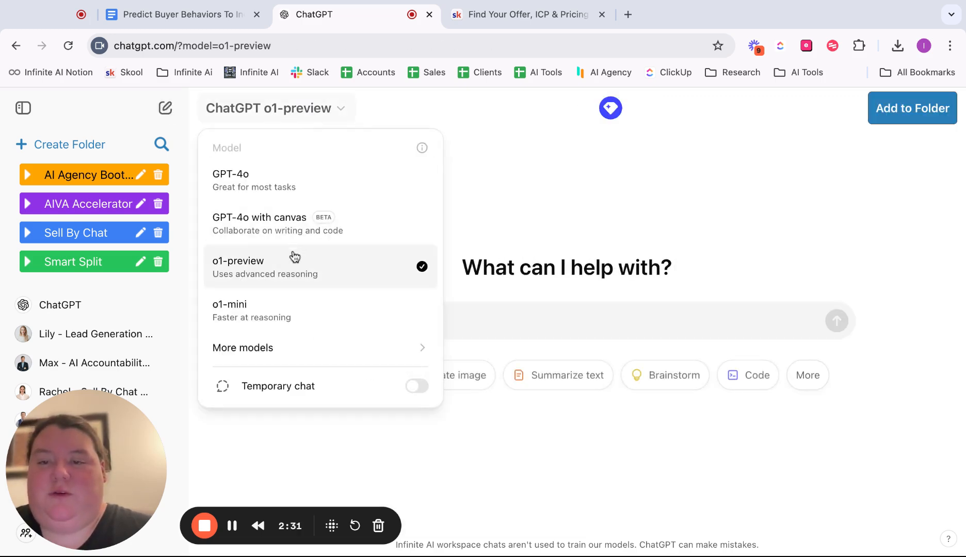
click(293, 257)
click(426, 325)
key(super+v)
key(Return)
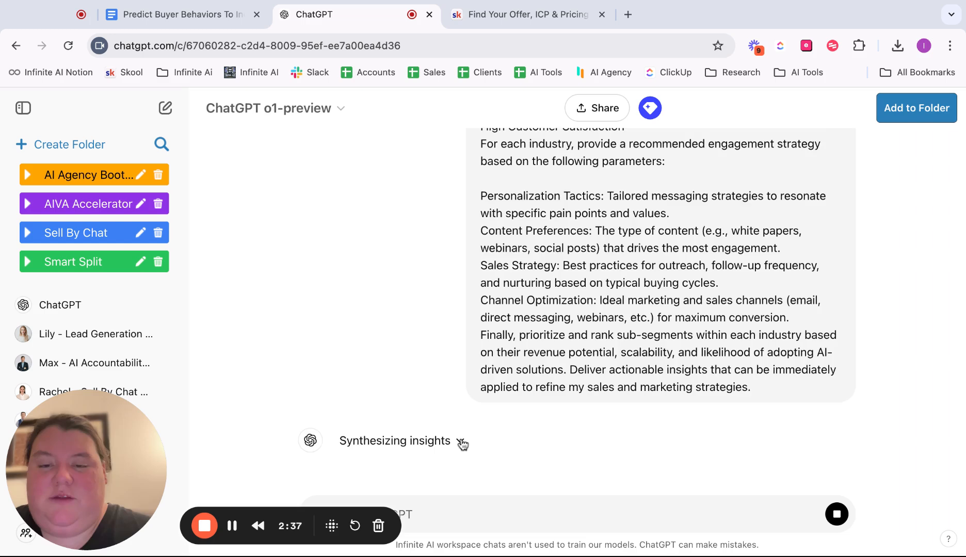
- Check the model's reasoning details while it works, and skim the generated ICP analysis back up to its title
click(462, 445)
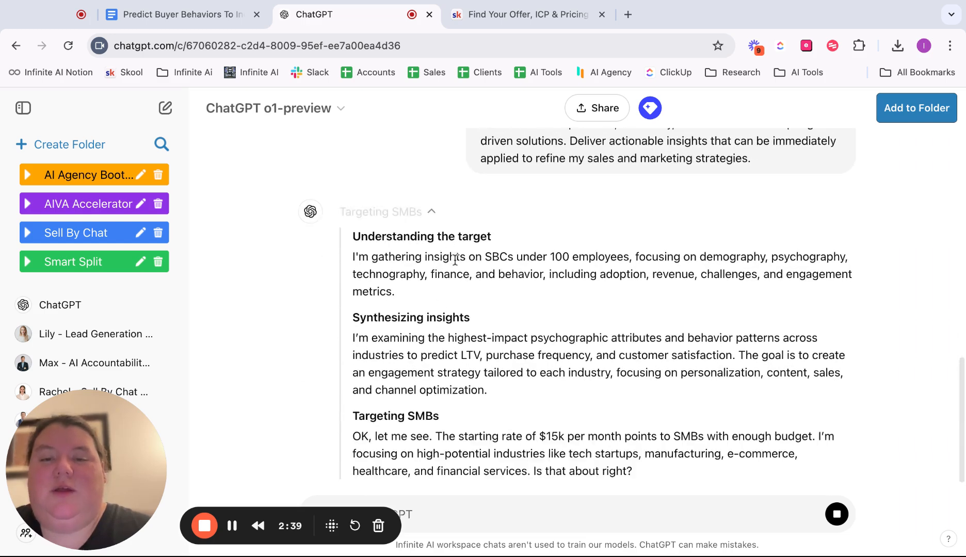
click(436, 211)
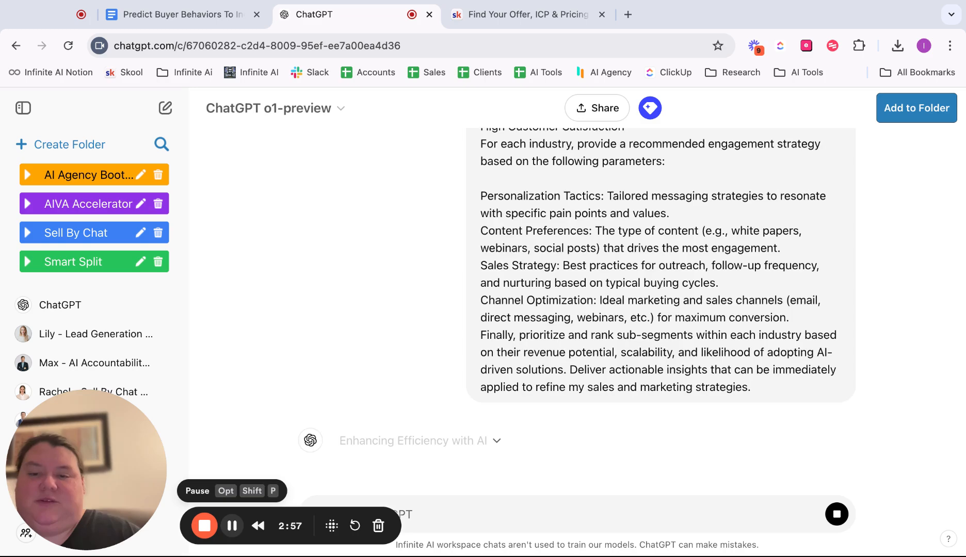
scroll(336, 346, up, 10)
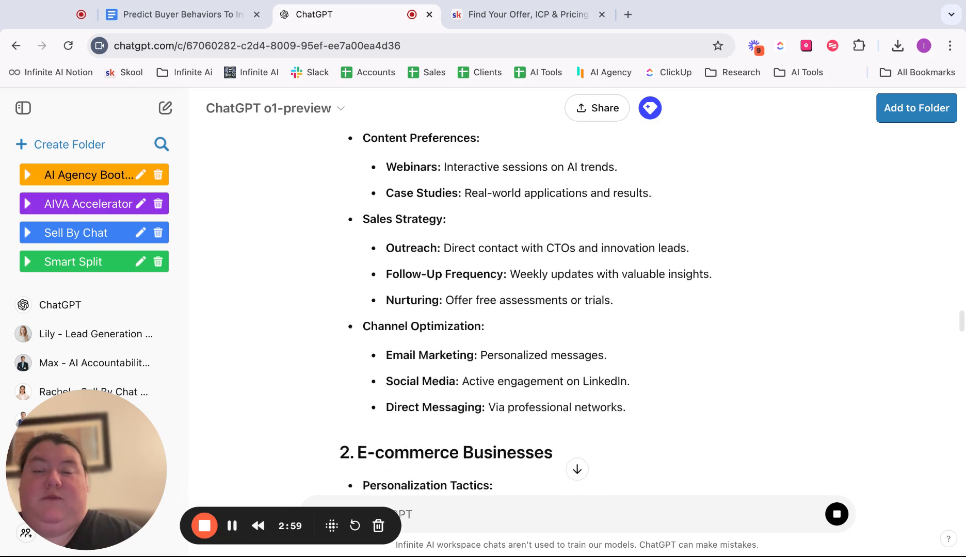
scroll(597, 306, up, 15)
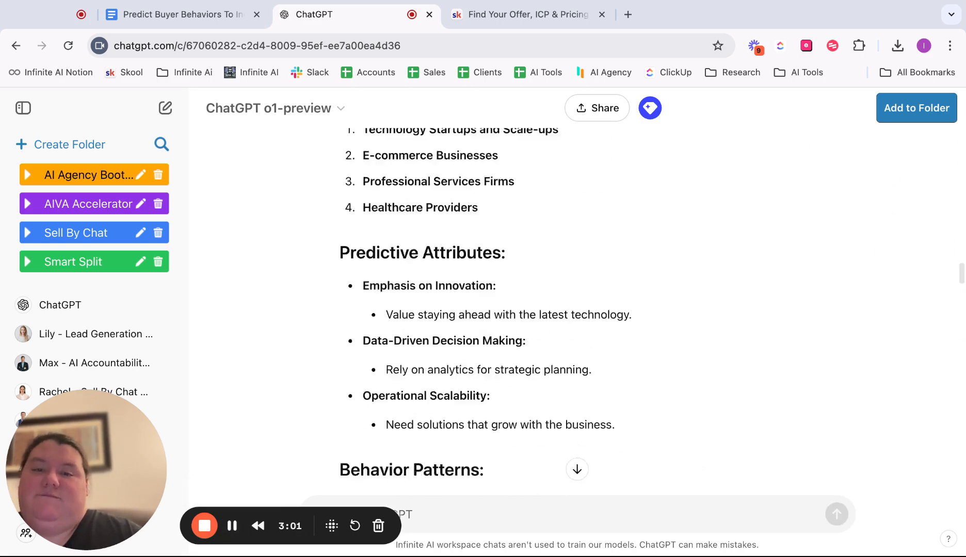
scroll(597, 310, up, 5)
scroll(597, 310, down, 20)
scroll(597, 310, up, 5)
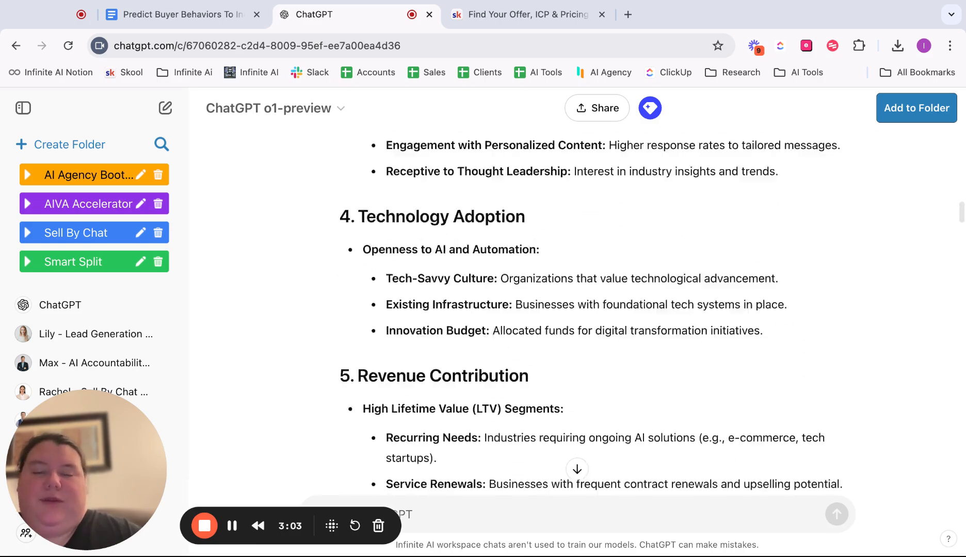
scroll(597, 309, up, 20)
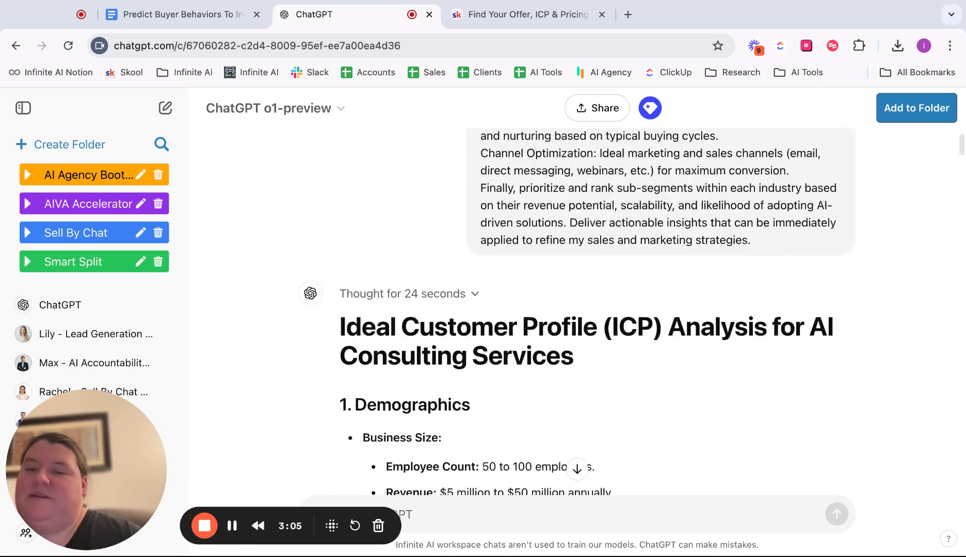
- Read the Demographics, Psychographics, Behavioral Patterns and Technology Adoption sections of the generated ICP analysis
scroll(598, 309, down, 3)
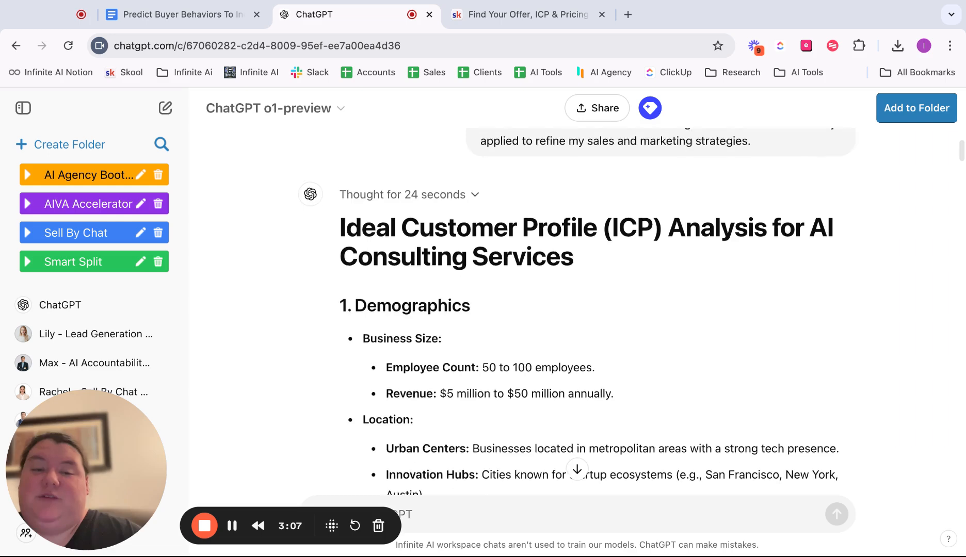
scroll(597, 309, down, 8)
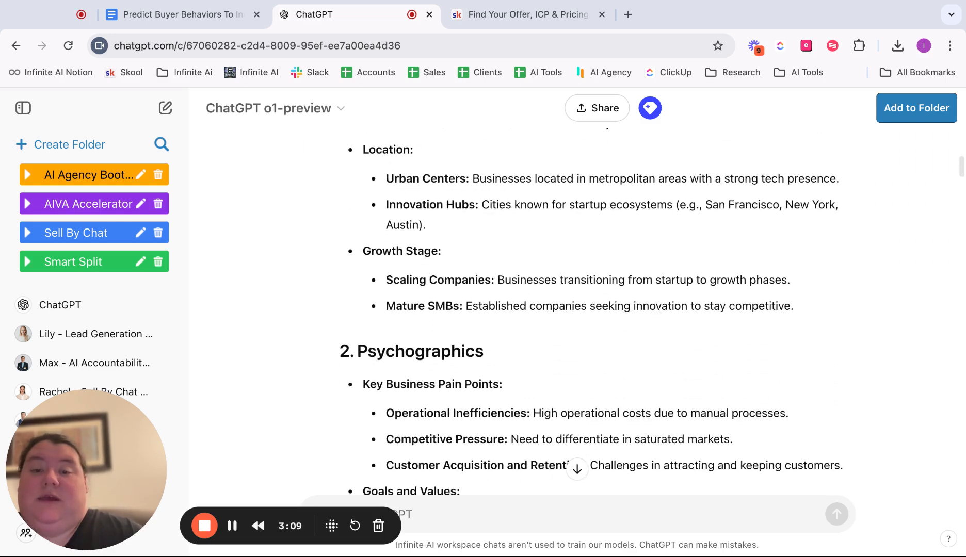
scroll(598, 310, down, 4)
scroll(598, 309, up, 10)
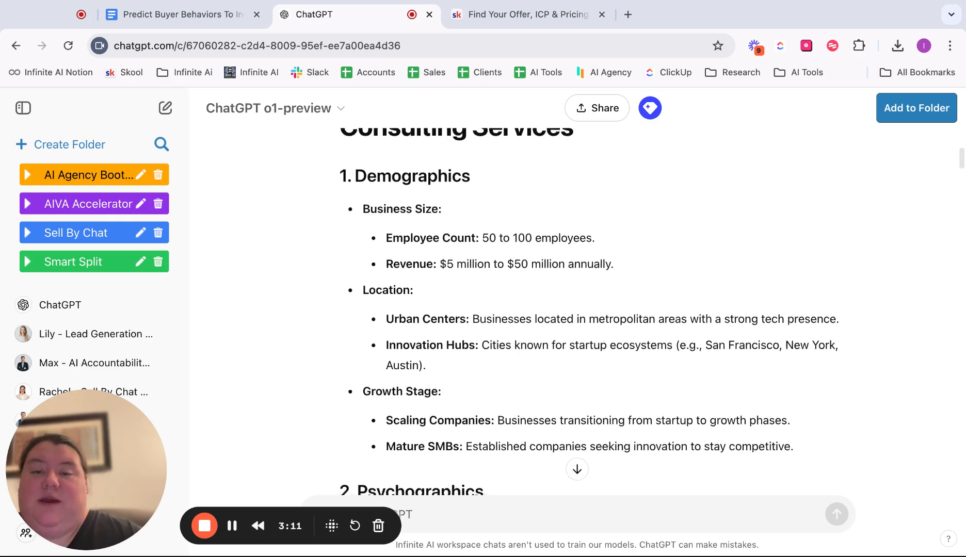
scroll(597, 310, down, 10)
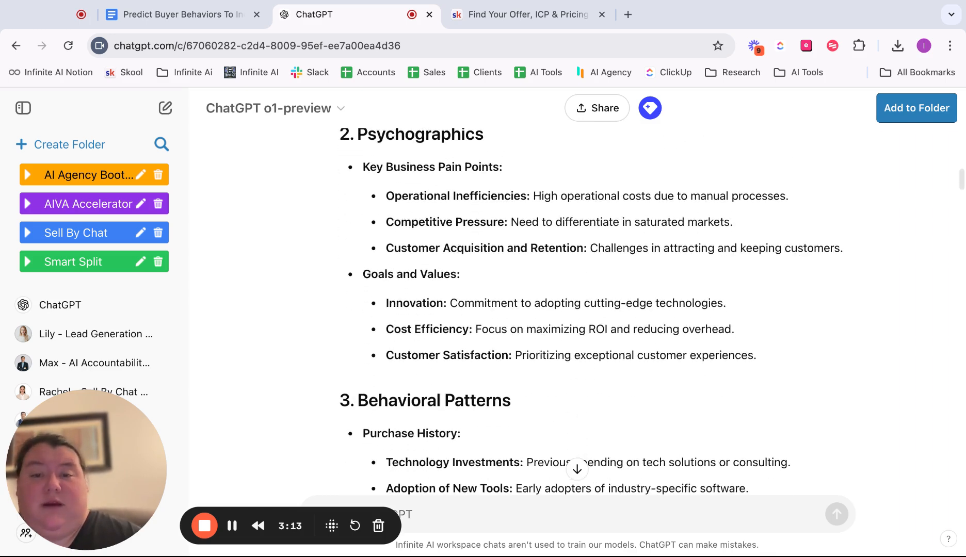
scroll(453, 303, down, 2)
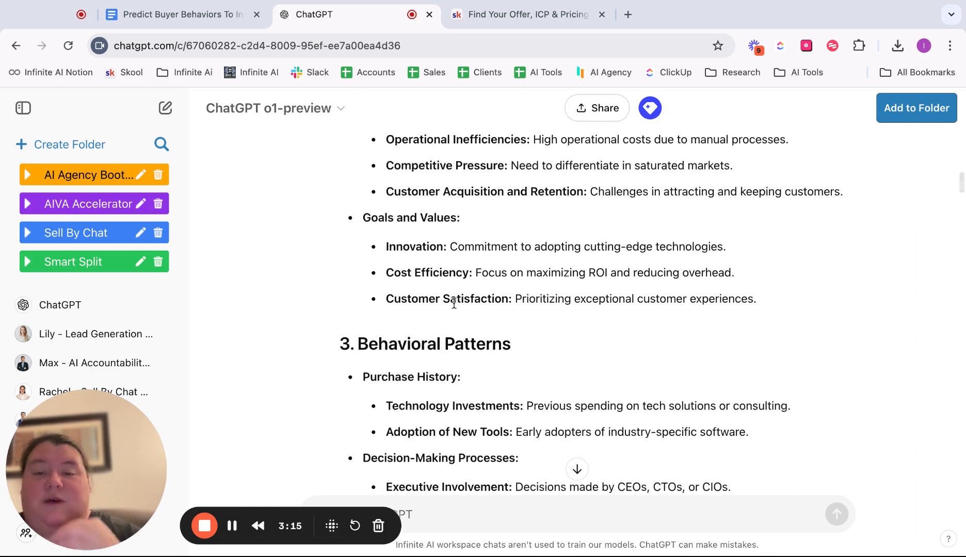
scroll(453, 303, down, 6)
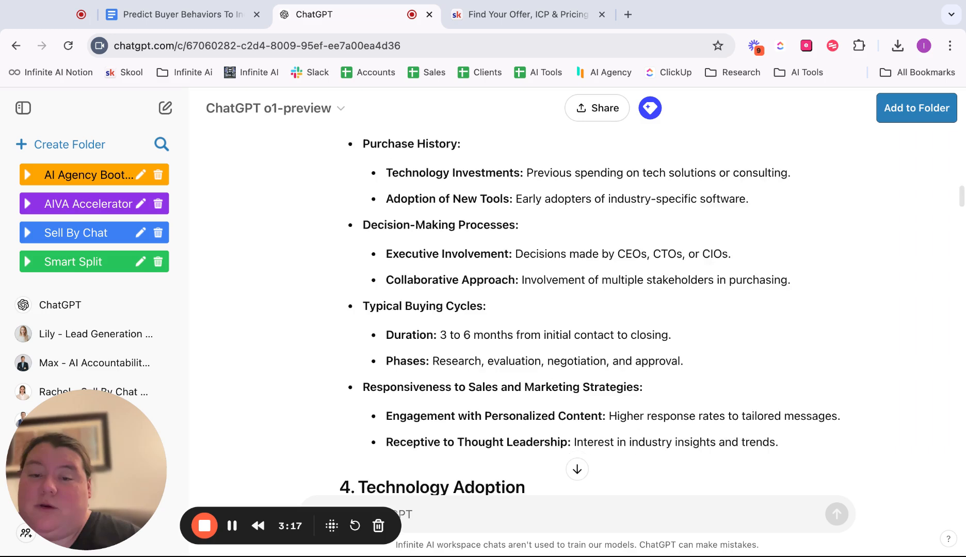
scroll(576, 309, down, 7)
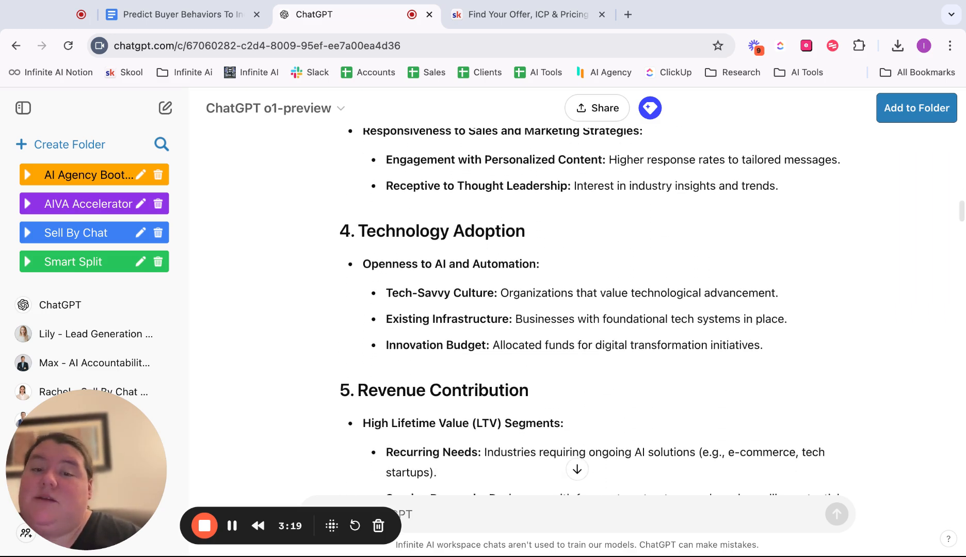
- Review the Revenue Contribution, Challenges and Engagement Metrics sections of the ICP analysis, highlighting their bullet points
scroll(577, 310, down, 7)
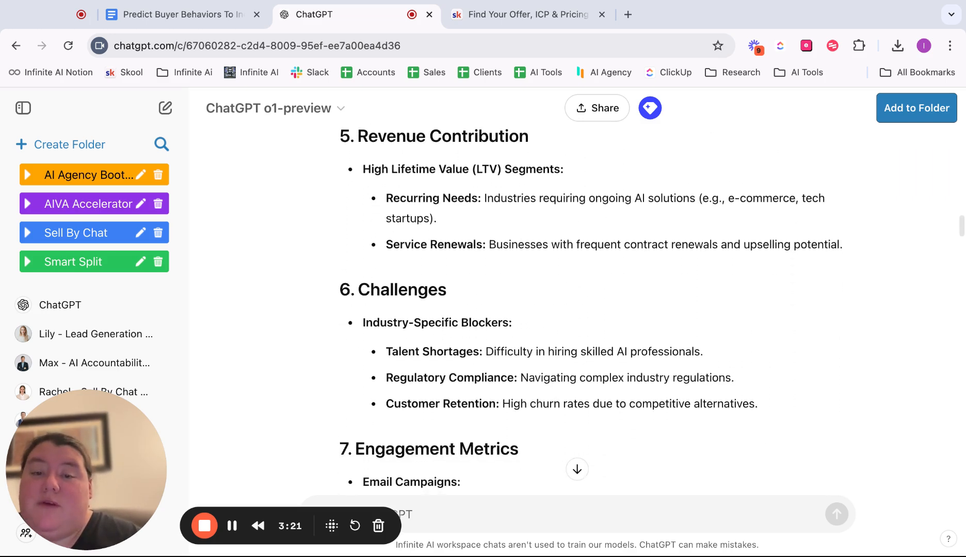
drag(422, 198, 772, 256)
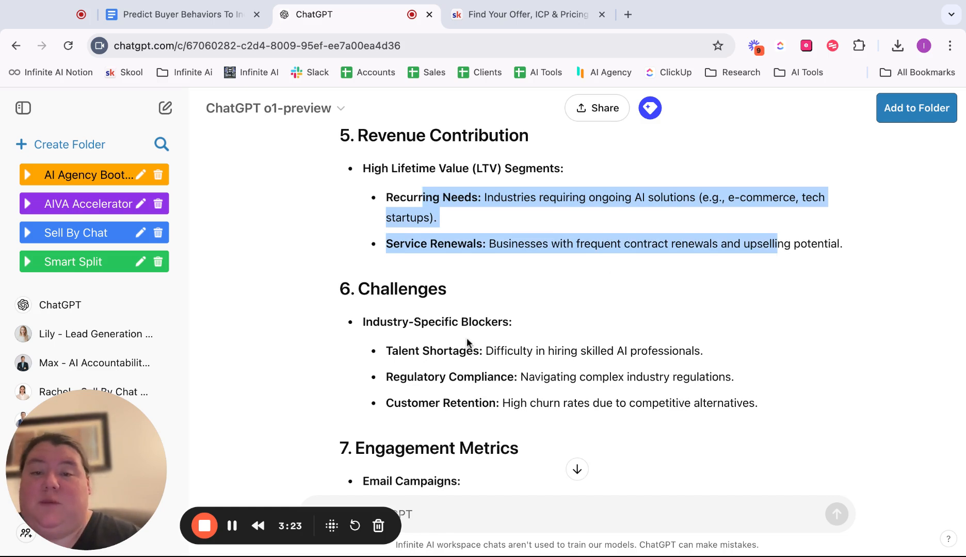
scroll(466, 337, down, 1)
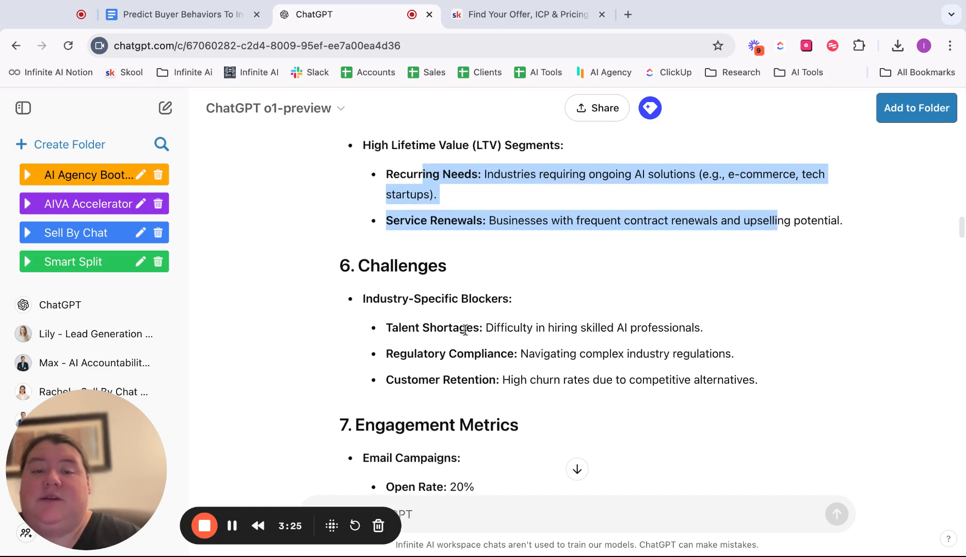
scroll(464, 330, down, 2)
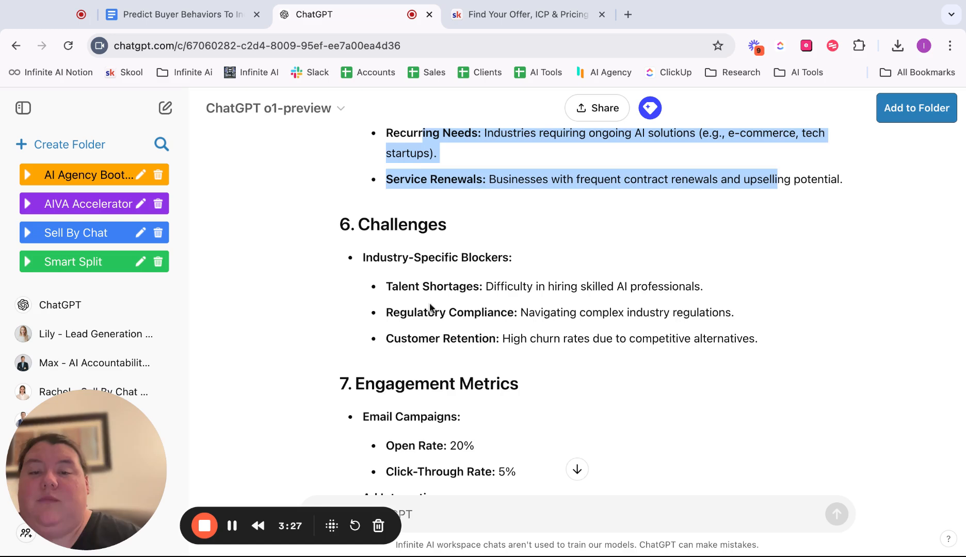
drag(392, 258, 499, 338)
scroll(483, 340, down, 10)
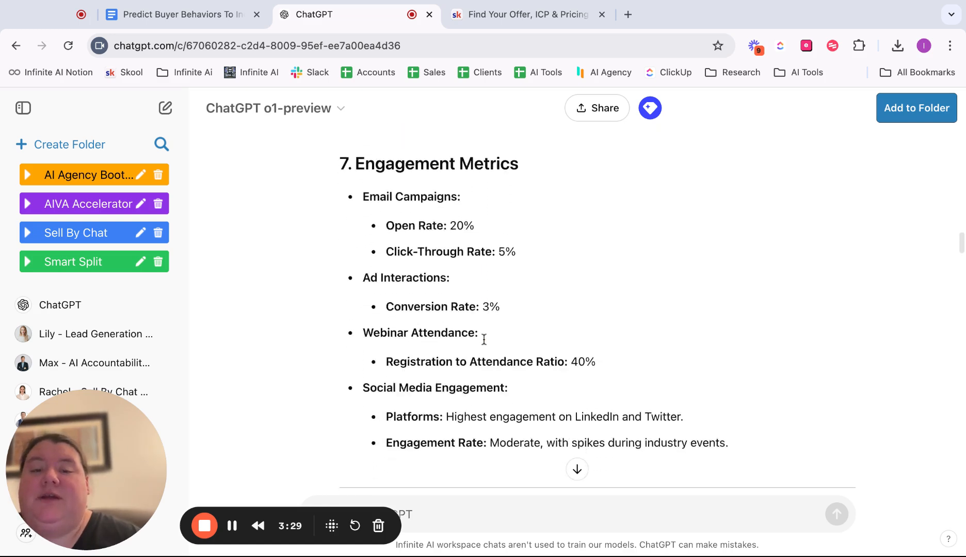
scroll(484, 339, down, 2)
scroll(397, 203, up, 1)
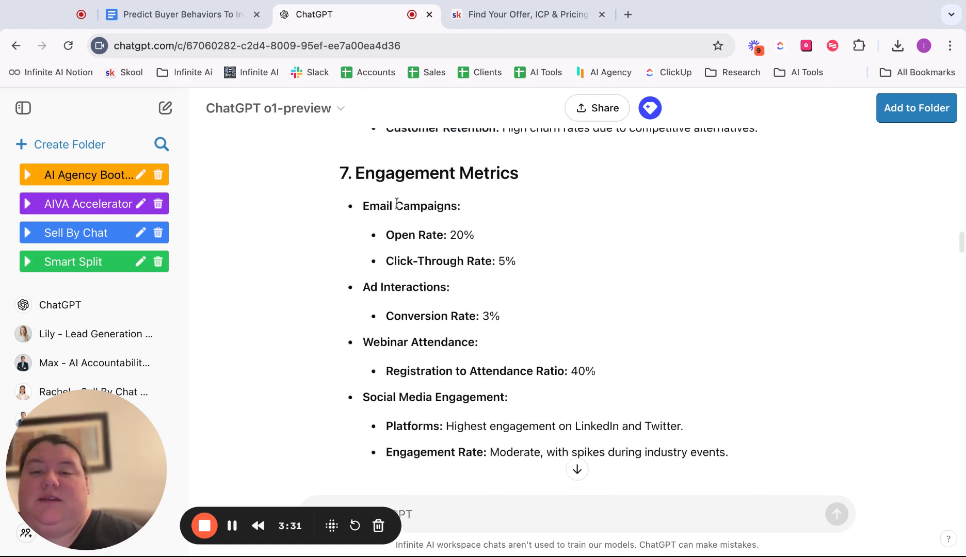
drag(397, 204, 729, 452)
- Highlight the list of industries with the highest predictive indicators and read the predictive attributes and behavior patterns below it
scroll(397, 203, down, 2)
scroll(397, 204, down, 5)
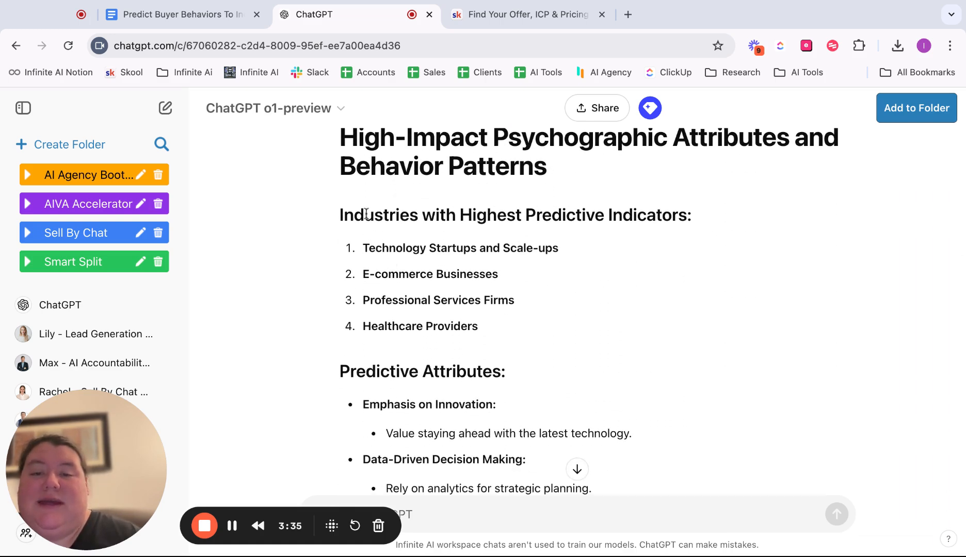
drag(366, 214, 678, 214)
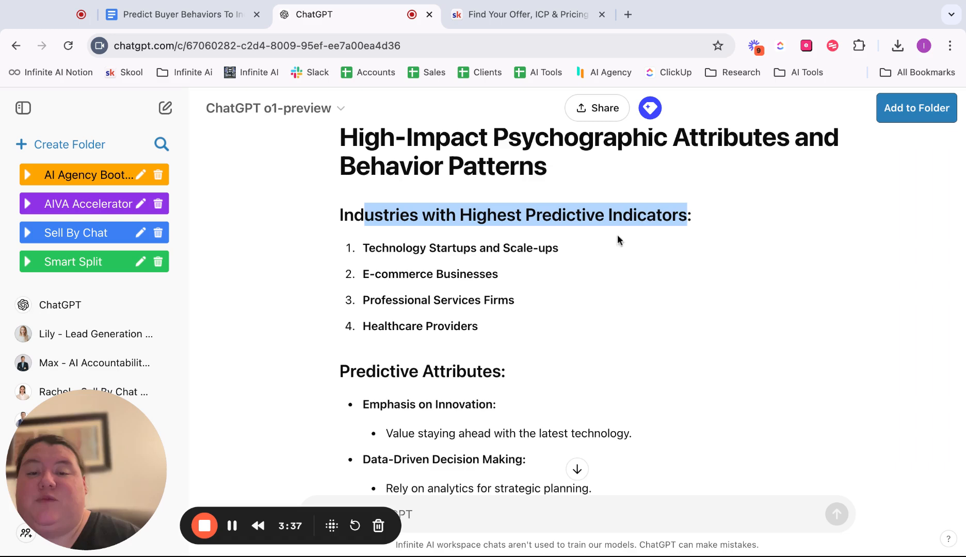
scroll(530, 281, down, 1)
drag(361, 223, 480, 302)
scroll(481, 318, down, 1)
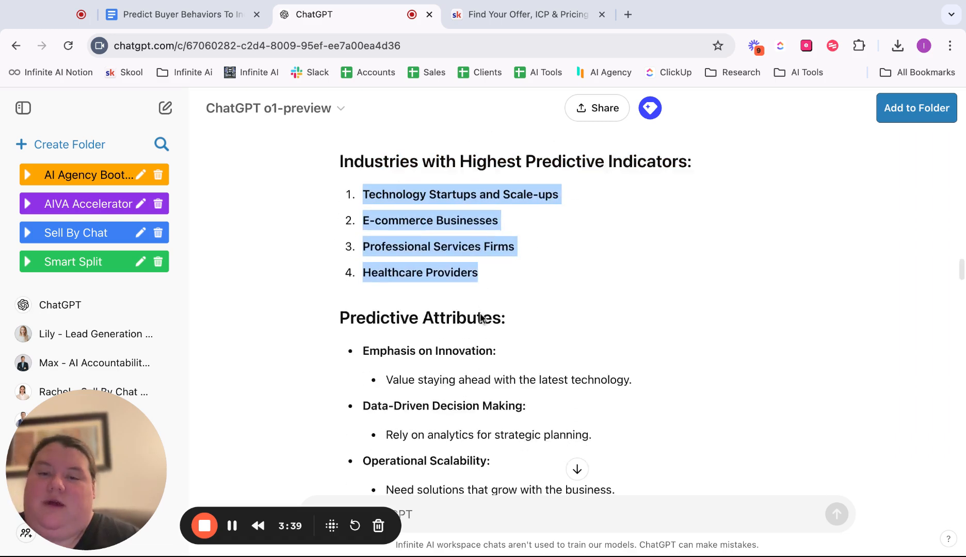
scroll(480, 317, down, 6)
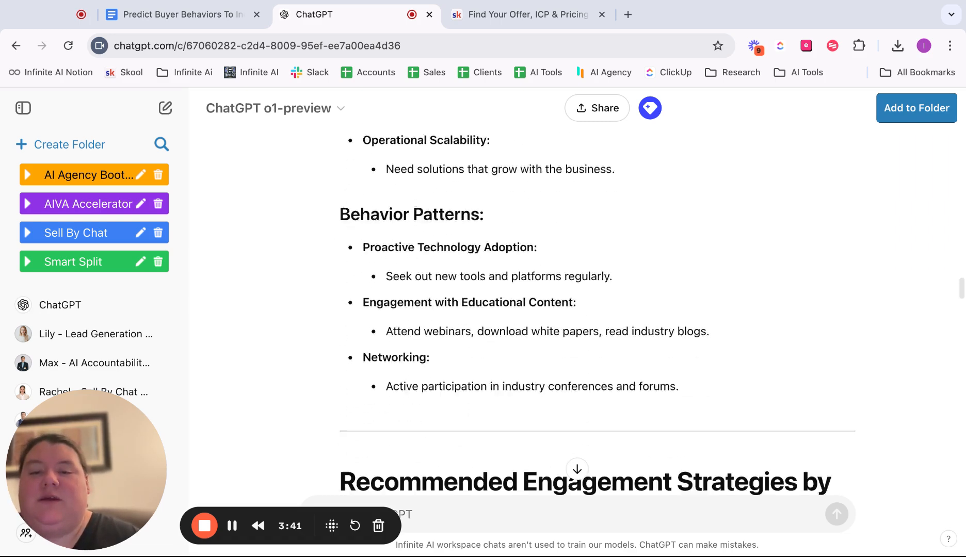
- Skim the recommended engagement strategies for each industry, from Technology Startups and Scale-ups to Healthcare Providers
scroll(575, 330, down, 5)
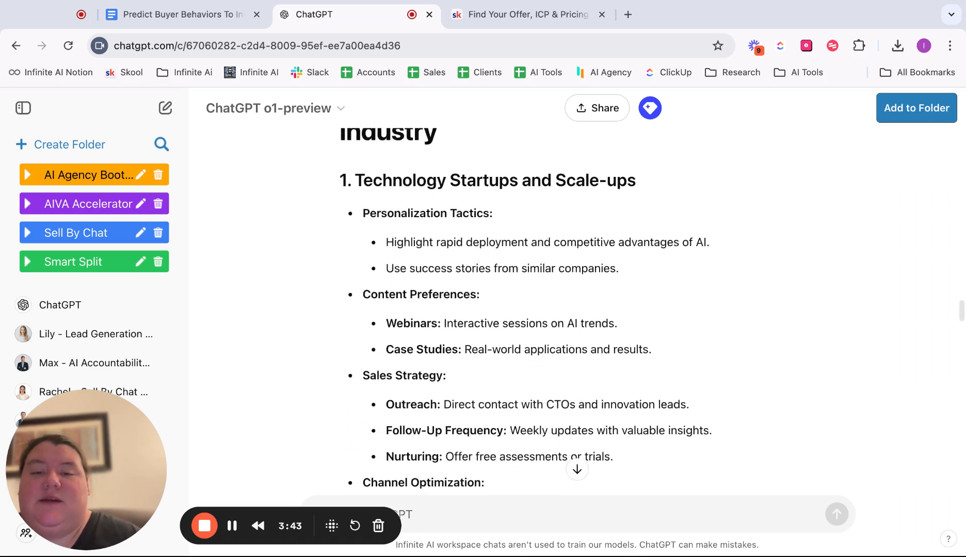
scroll(575, 330, down, 6)
drag(475, 227, 627, 253)
scroll(491, 283, down, 15)
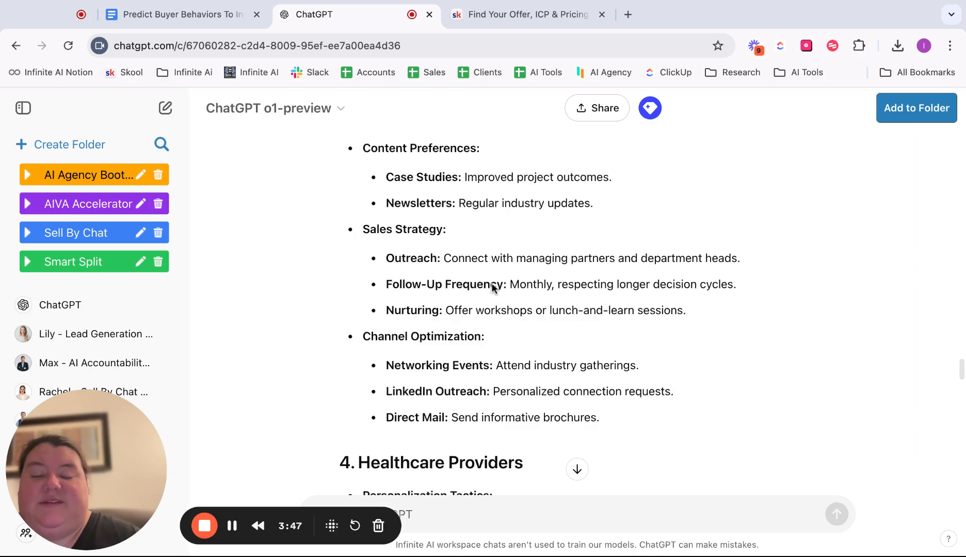
scroll(491, 287, down, 18)
- Examine the Prioritization and Ranking of Sub-Segments section, highlighting its heading and the revenue potential rating for Technology Startups and Scale-ups
scroll(491, 287, up, 3)
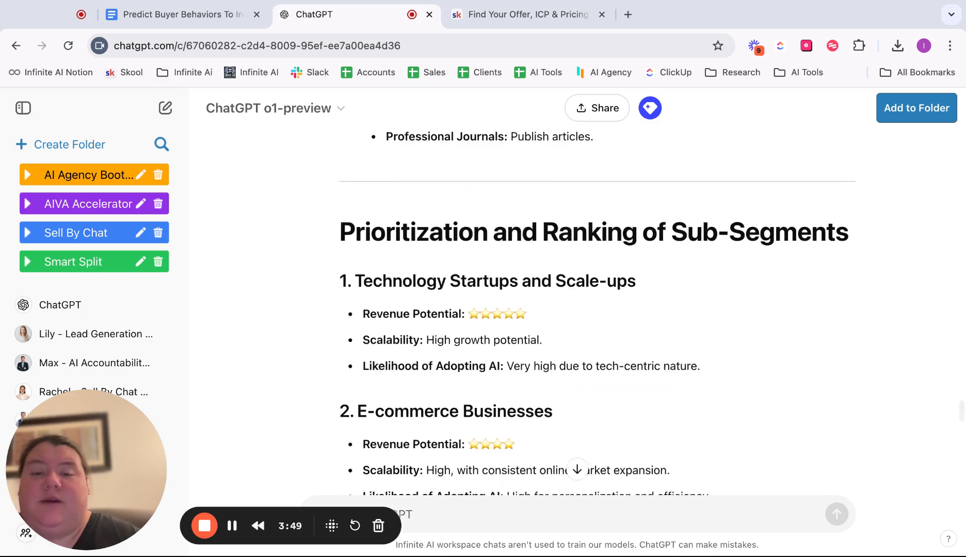
drag(363, 229, 717, 232)
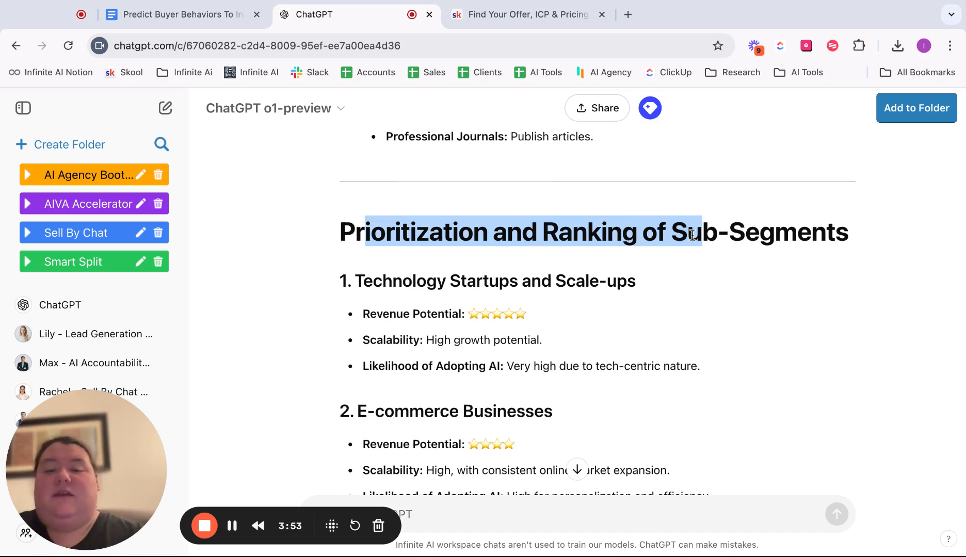
scroll(693, 234, down, 3)
drag(527, 248, 458, 246)
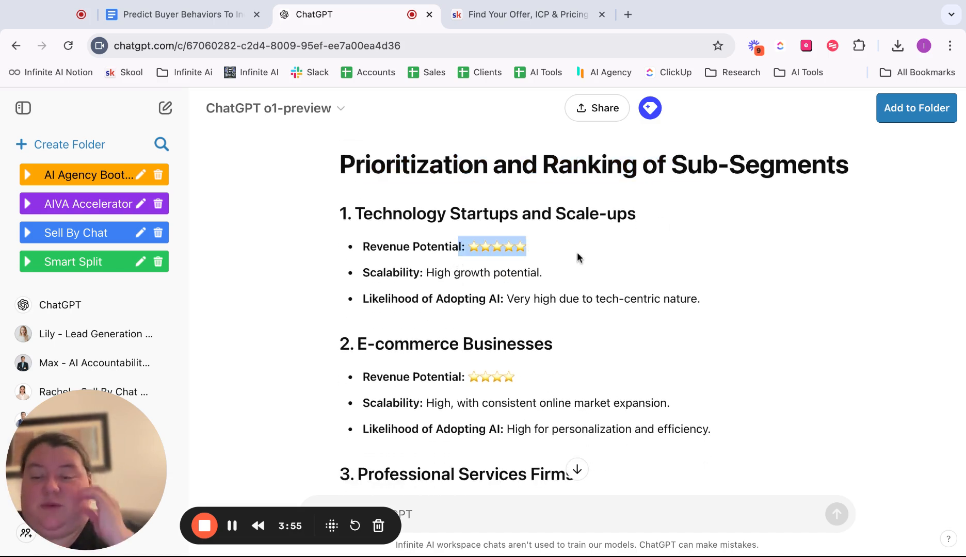
scroll(577, 252, down, 7)
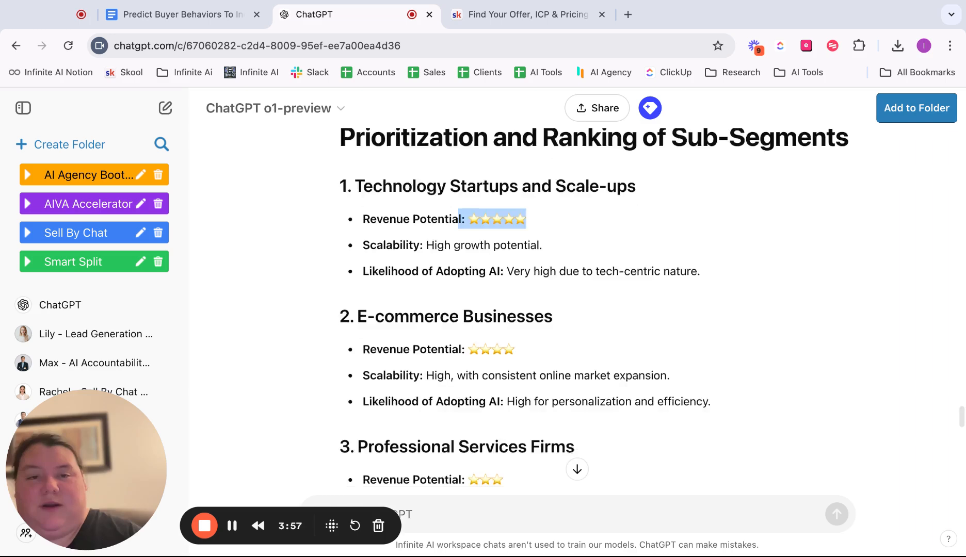
scroll(576, 252, down, 3)
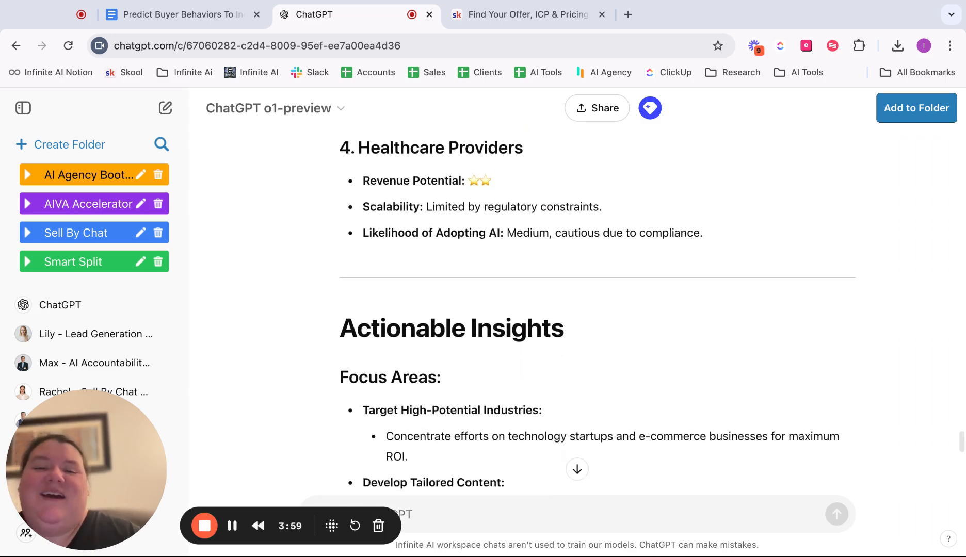
- Read the Actionable Insights section, covering the focus areas, immediate applications and closing summary of the analysis
scroll(576, 251, down, 13)
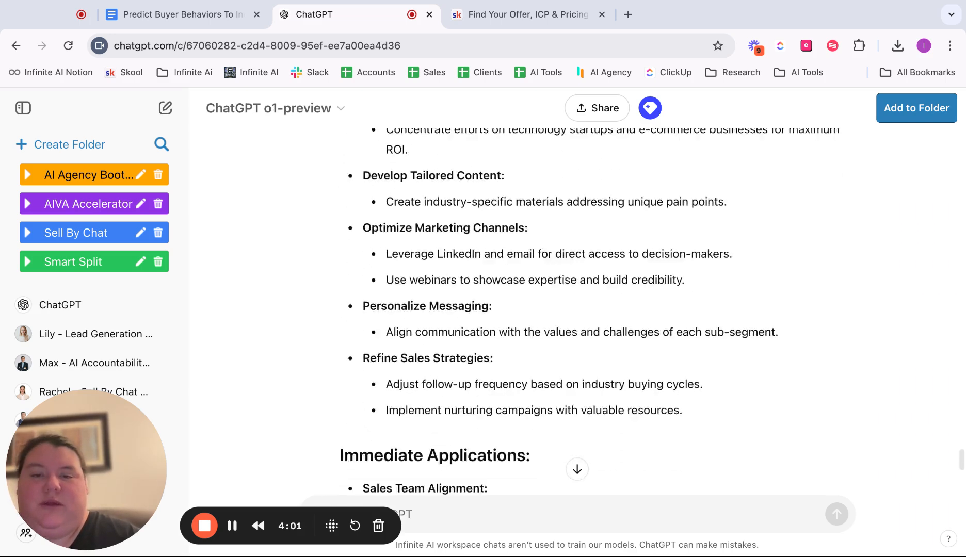
scroll(349, 239, up, 8)
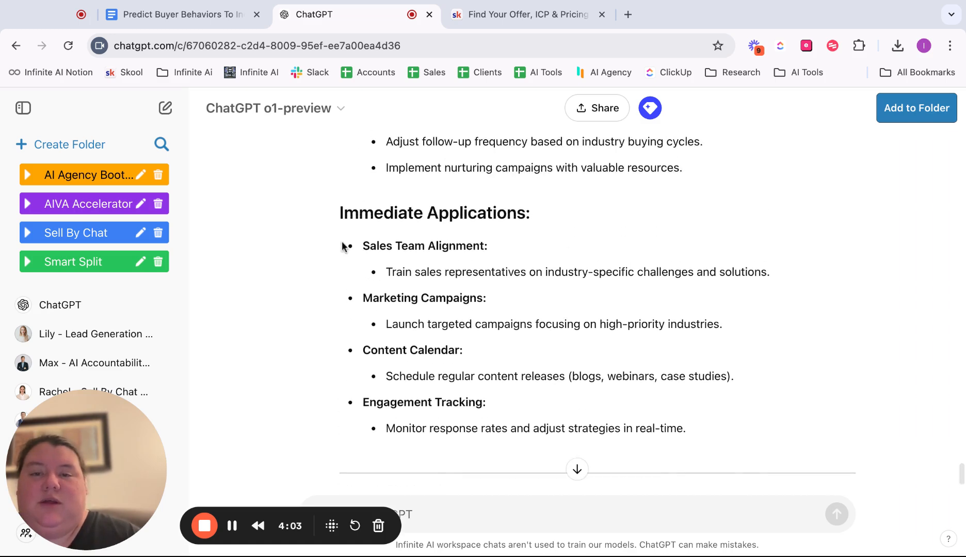
scroll(349, 240, up, 2)
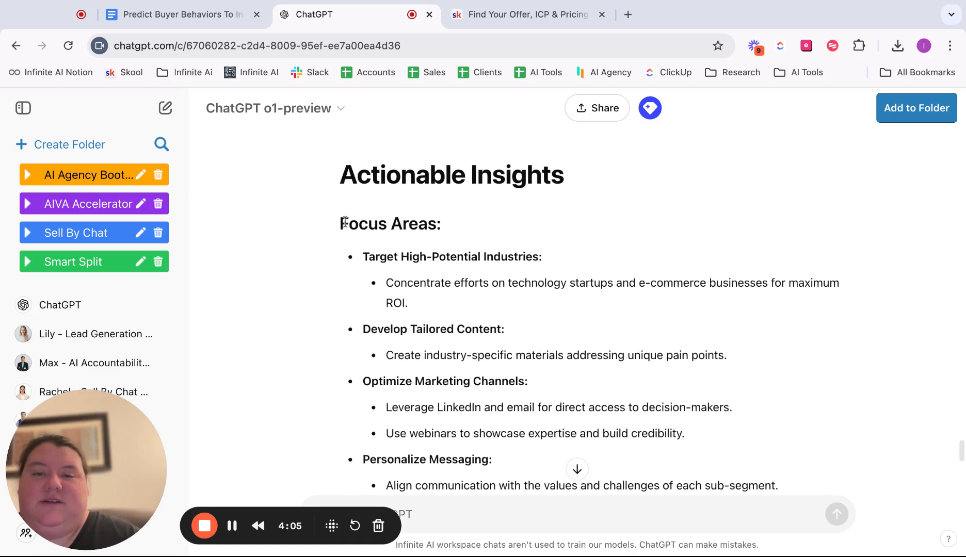
scroll(508, 322, down, 1)
scroll(503, 411, down, 9)
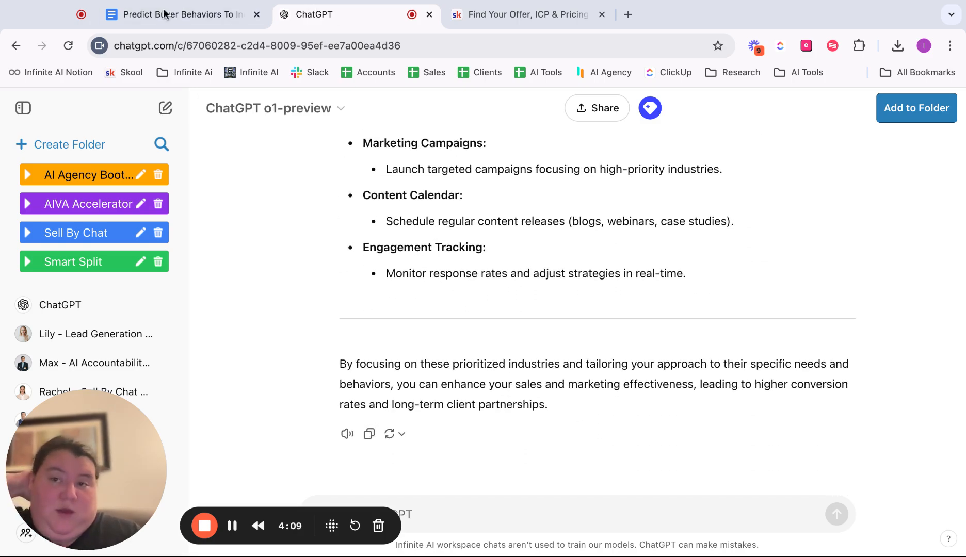
- Switch to the Google Docs prompt chain and copy the question "What are their typical pain points that I can identify from their linkedin or digital presence?"
click(243, 13)
scroll(351, 230, down, 5)
scroll(338, 229, down, 11)
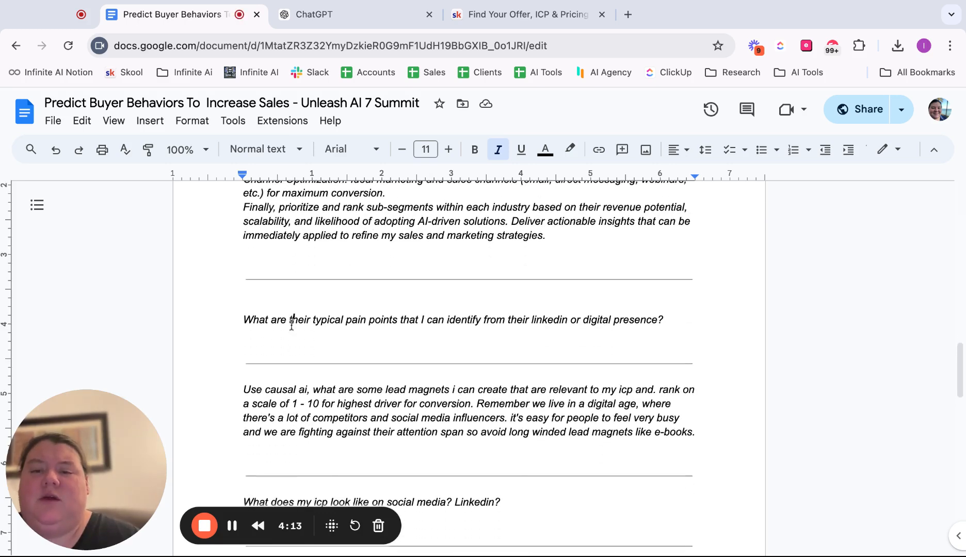
triple_click(292, 319)
key(ctrl+c)
- Return to the ChatGPT chat and submit the copied pain-point question as a follow-up, without its leading blank line
click(340, 20)
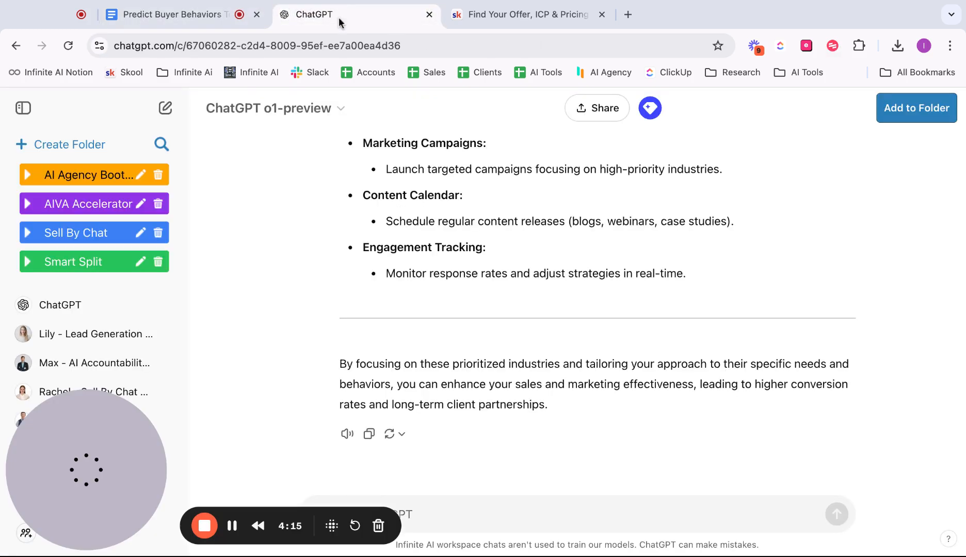
key(ctrl+v)
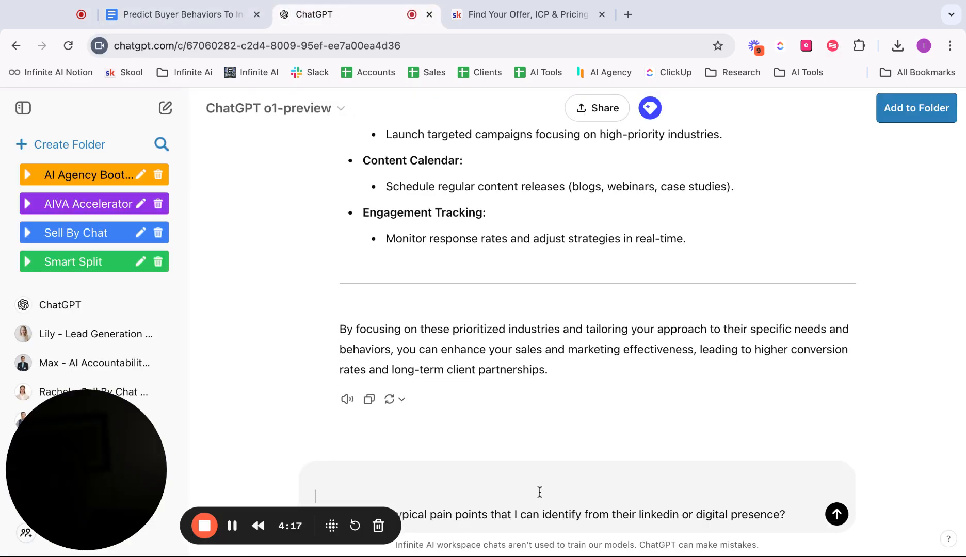
key(Delete)
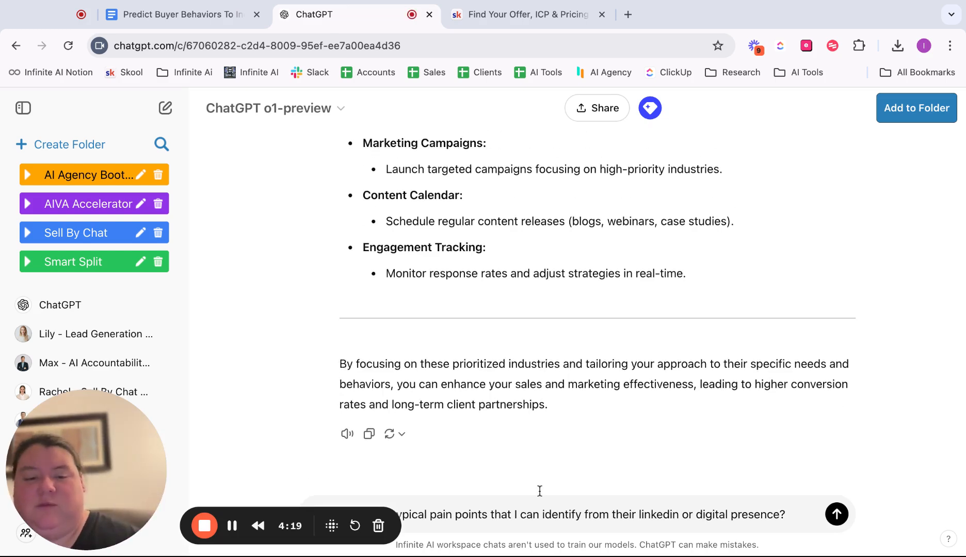
key(Return)
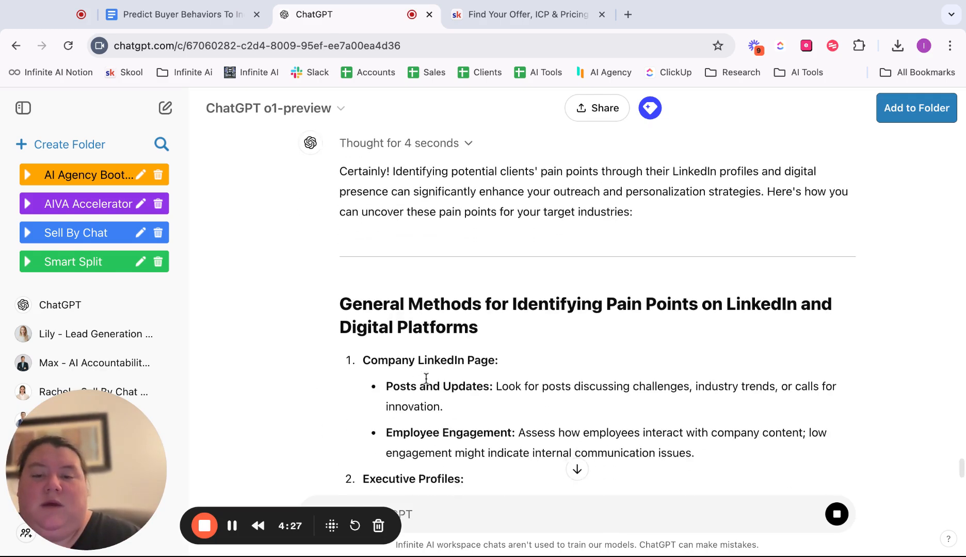
- Highlight the submitted pain-point question in the chat and read the introduction and Company LinkedIn Page part of the reply
scroll(433, 335, up, 4)
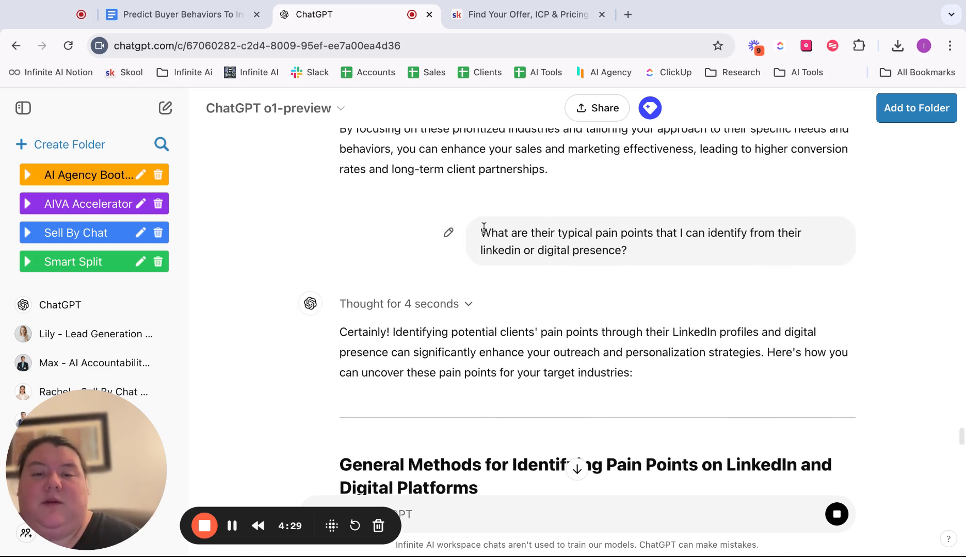
drag(484, 228, 628, 251)
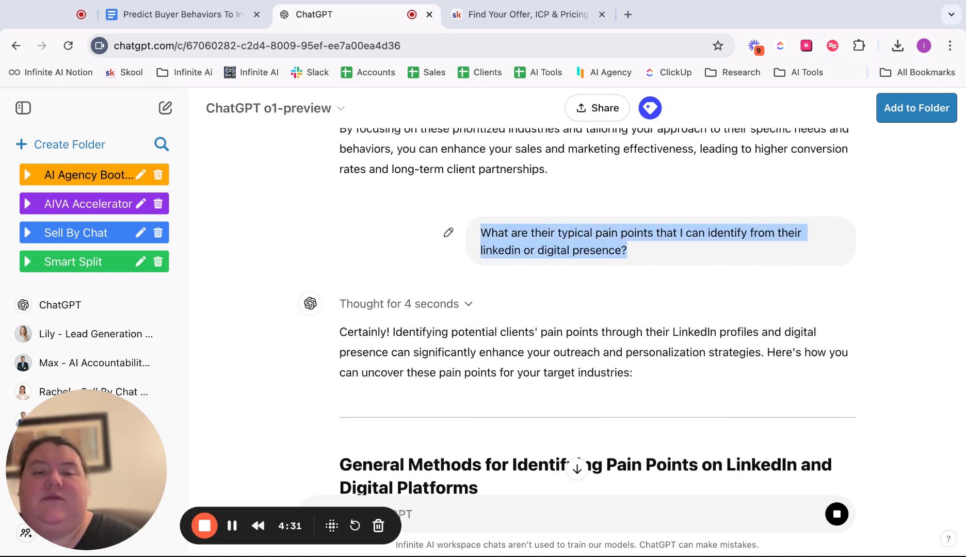
scroll(535, 255, down, 1)
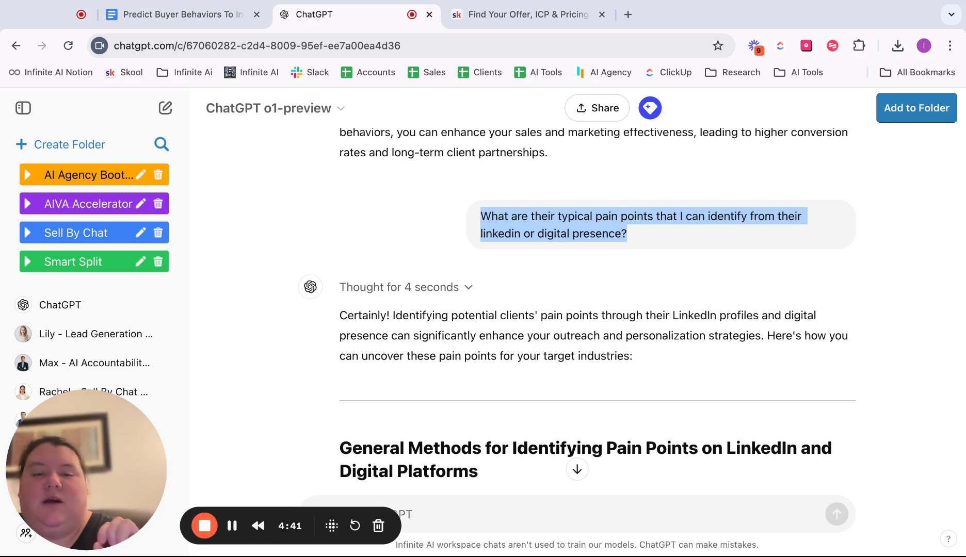
scroll(633, 308, down, 4)
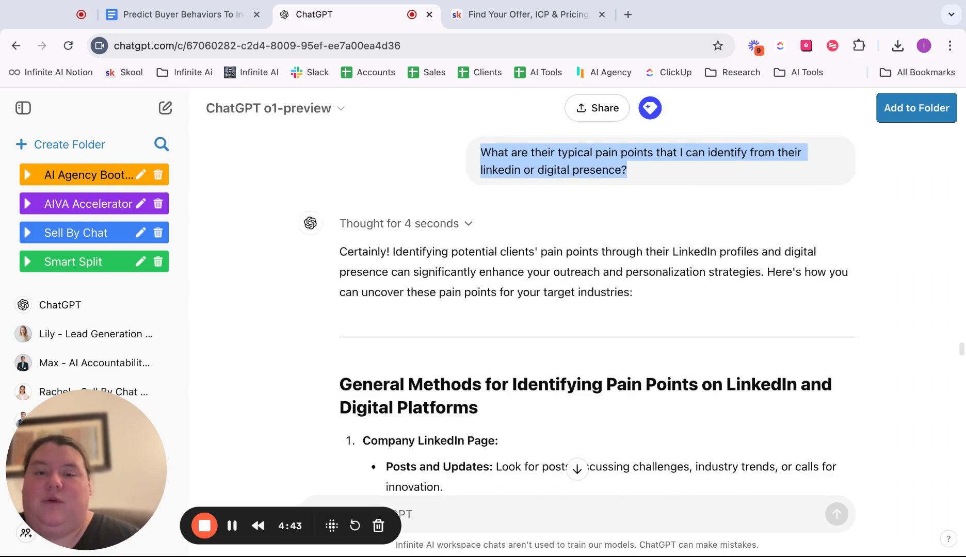
scroll(633, 308, down, 1)
scroll(547, 330, down, 3)
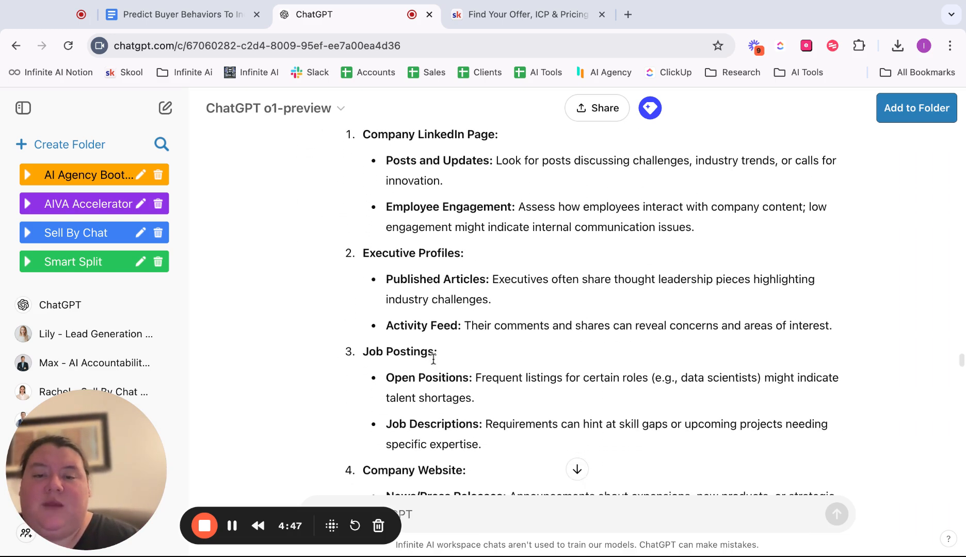
- Examine the remaining general methods for identifying pain points, highlighting the Activity Feed and Open Positions items
scroll(431, 352, down, 1)
mouse_move(416, 285)
mouse_down()
mouse_move(358, 298)
mouse_move(420, 304)
mouse_up()
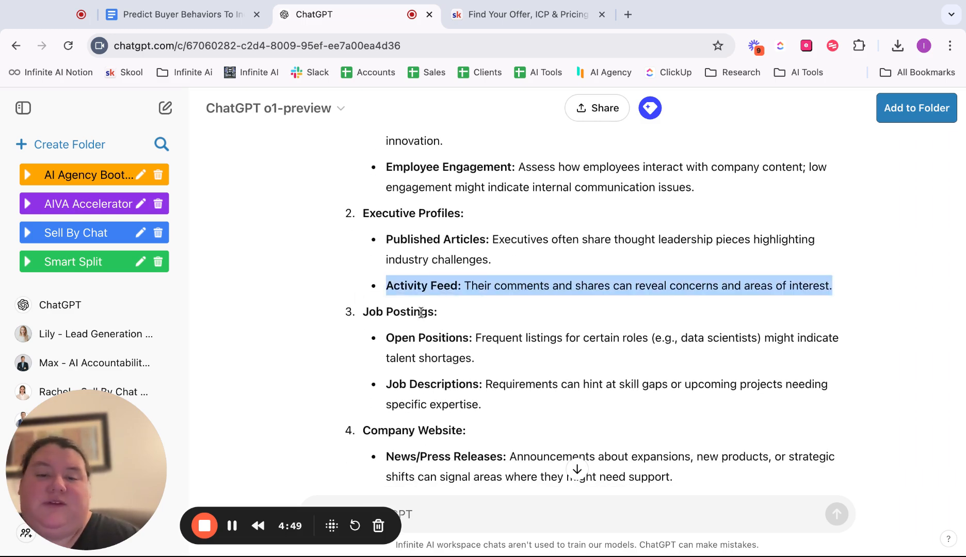
click(421, 312)
drag(481, 331, 567, 360)
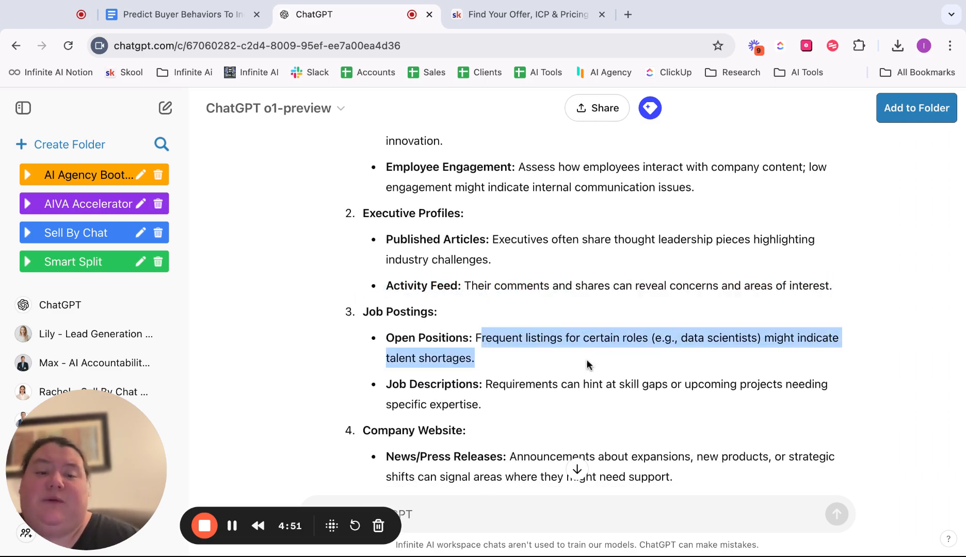
scroll(544, 378, down, 2)
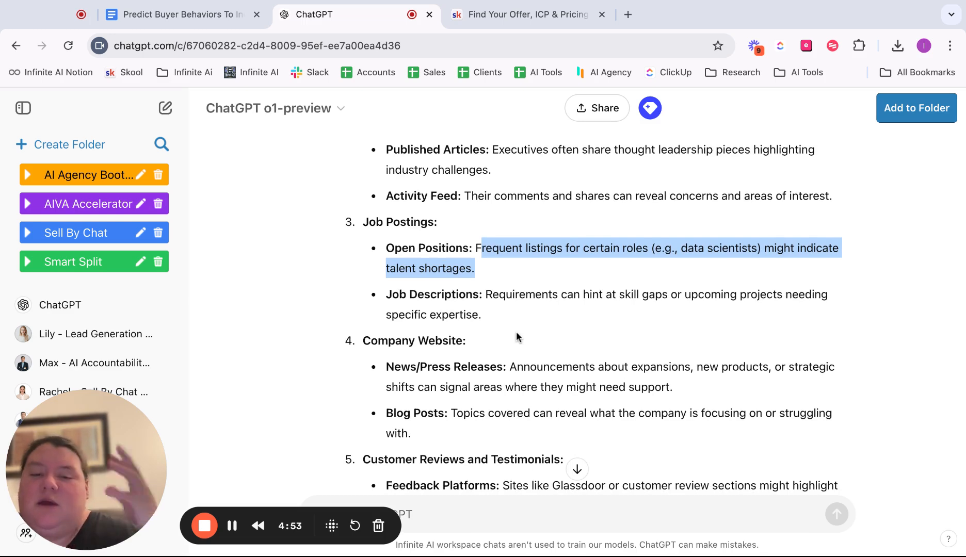
scroll(516, 336, down, 6)
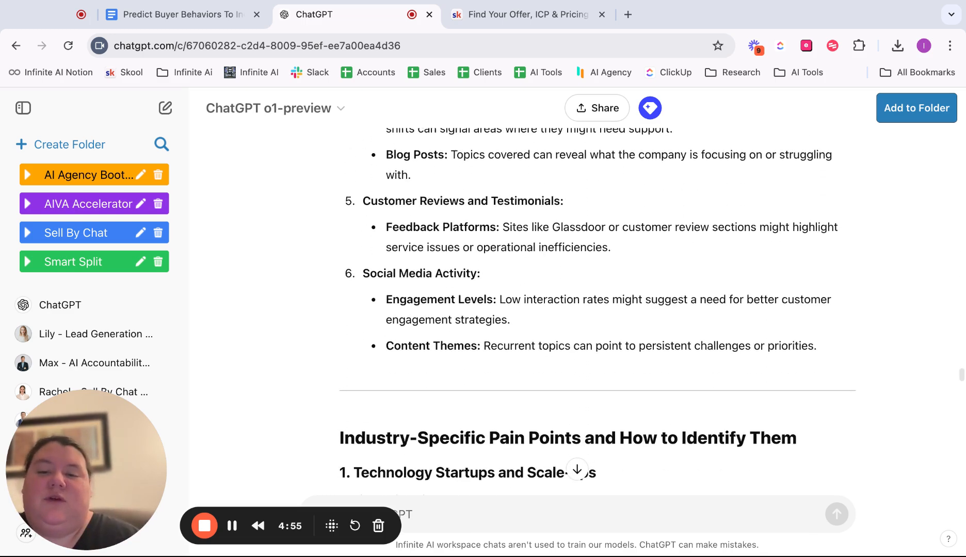
- Skim the Industry-Specific Pain Points section through to Practical Steps to Identify Pain Points
scroll(597, 310, down, 4)
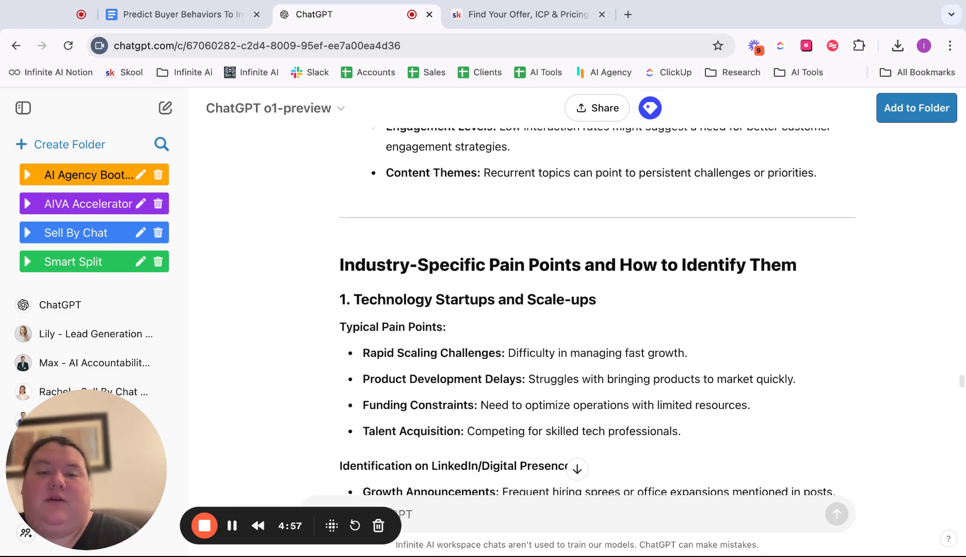
scroll(597, 310, down, 1)
scroll(598, 310, down, 6)
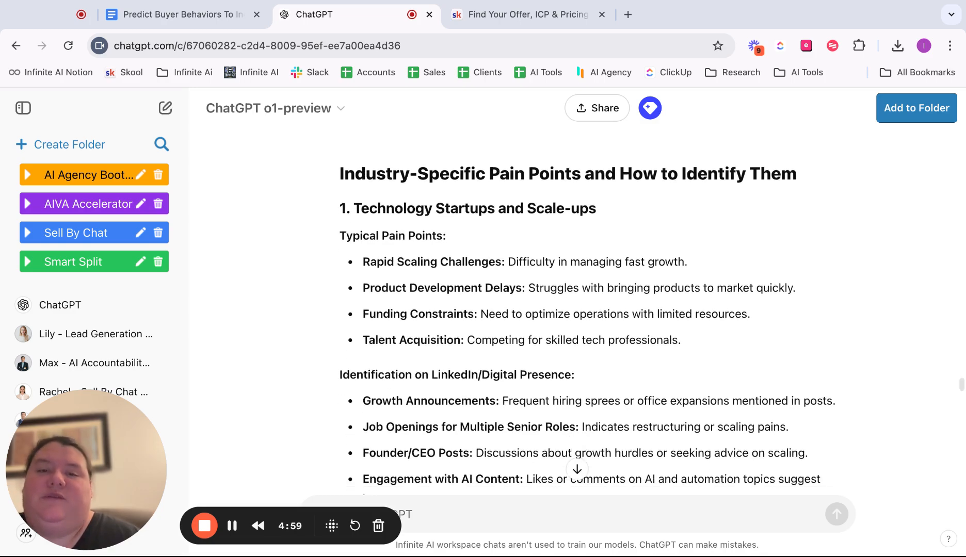
scroll(433, 273, down, 14)
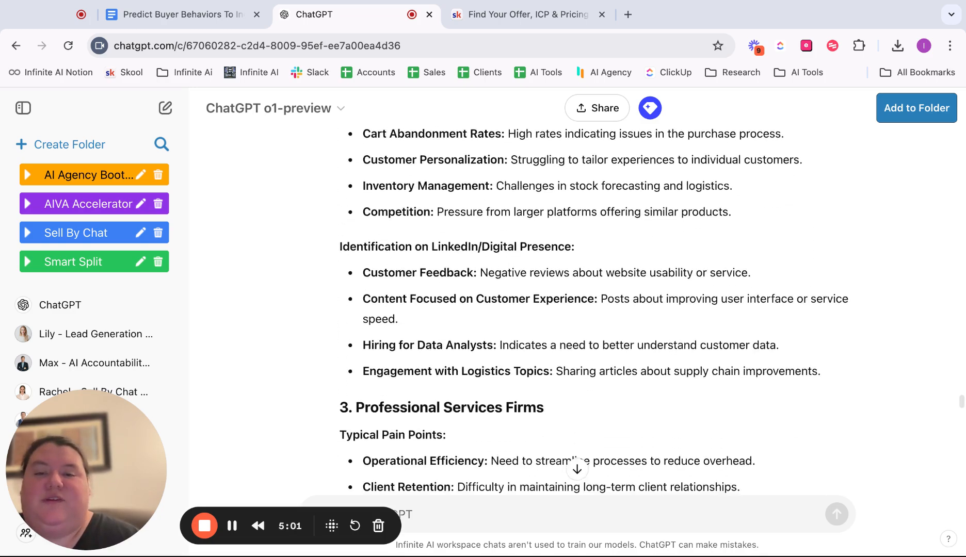
scroll(433, 273, down, 15)
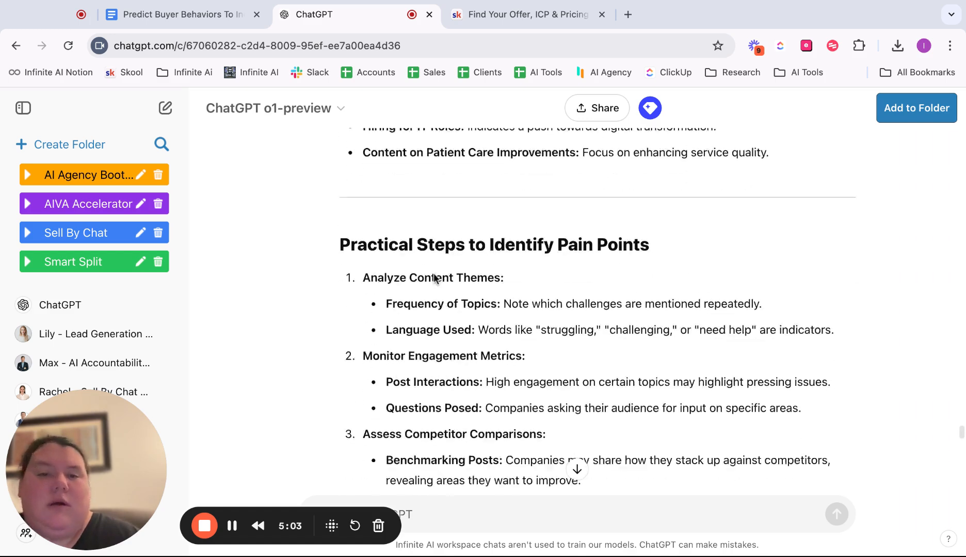
- Switch to the Google Docs prompt chain and copy the causal AI prompt about lead magnets ranked 1 - 10 for conversion
click(171, 11)
scroll(256, 296, down, 2)
click(255, 295)
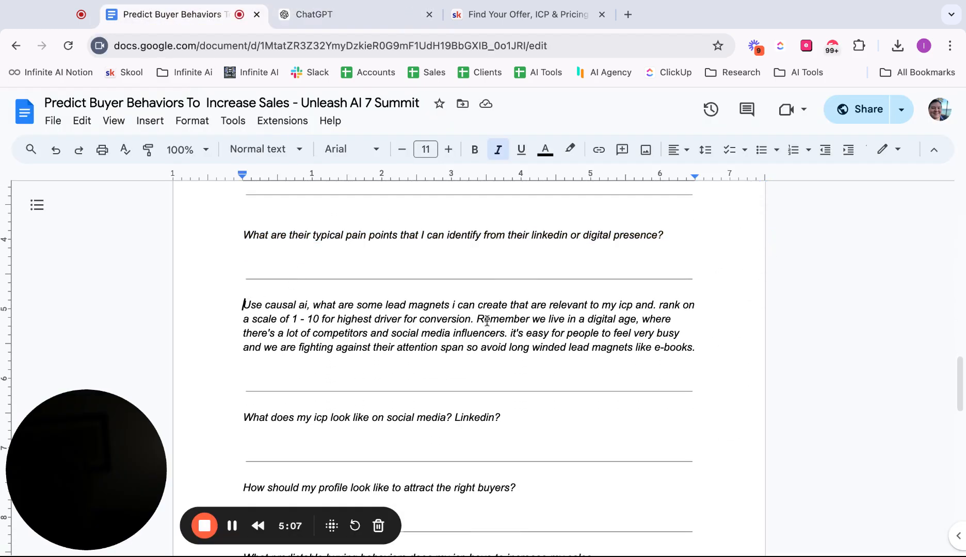
shift+click(670, 367)
key(ctrl+c)
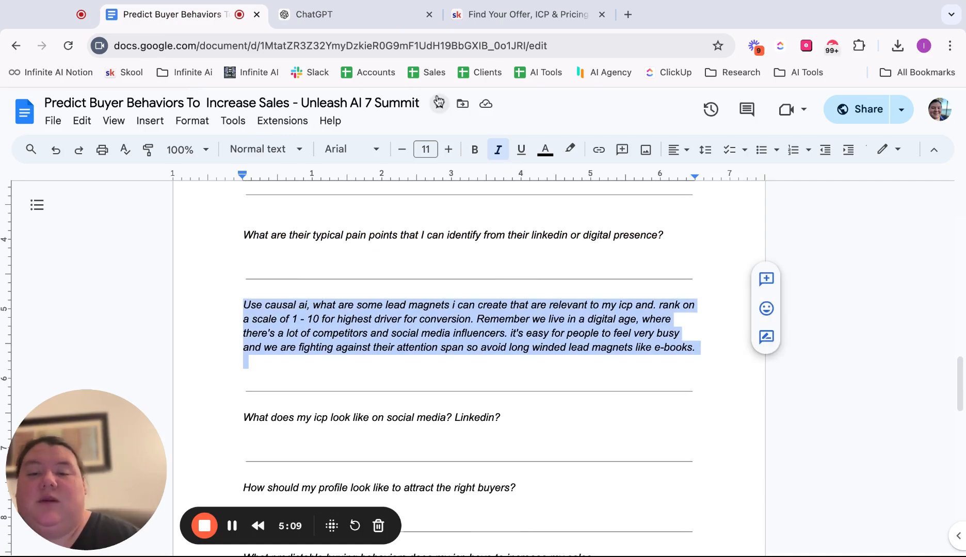
- Return to the ChatGPT chat and submit the copied lead magnet prompt as a follow-up
click(346, 21)
scroll(446, 414, down, 5)
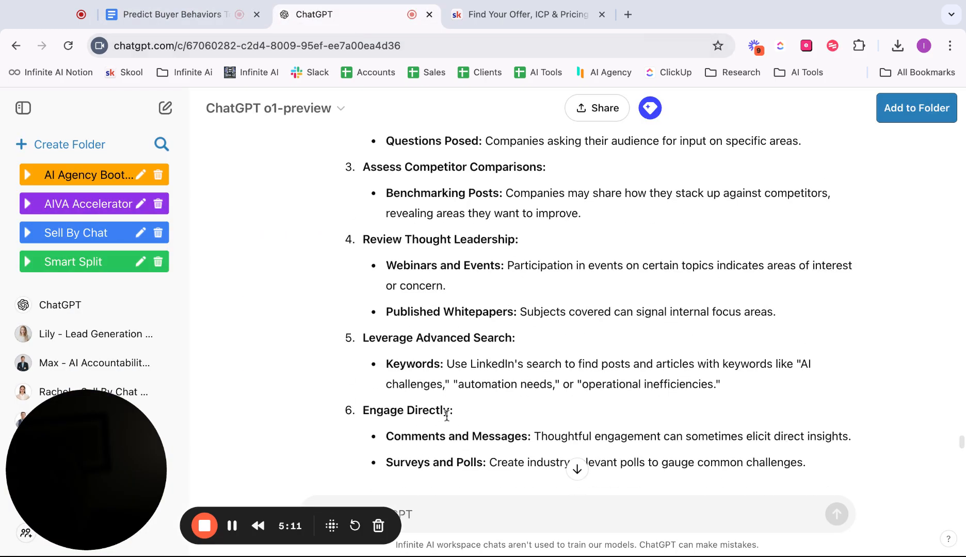
click(460, 504)
key(ctrl+v)
key(Return)
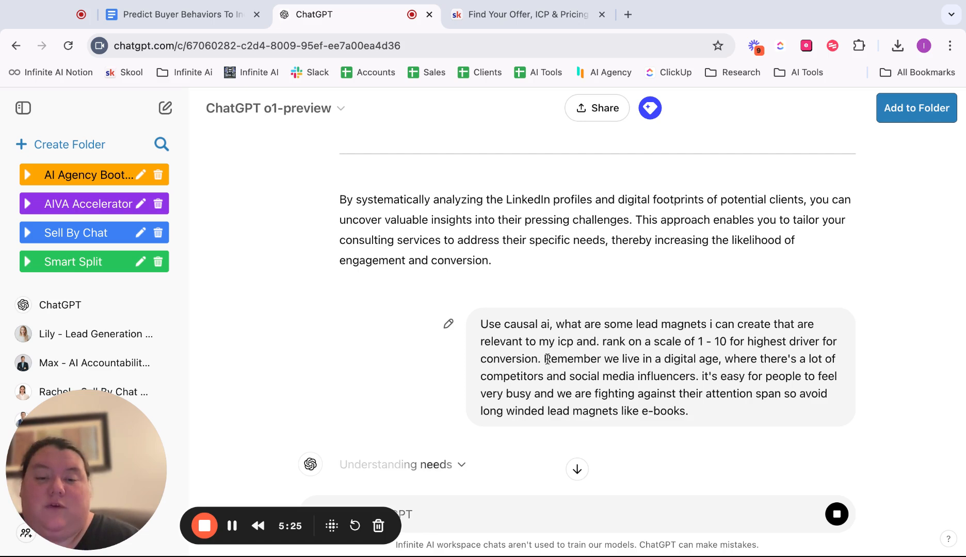
- Highlight the prompt's digital-age and competitors passage, and read the reply through the Interactive AI Readiness Assessment Tool, highlighting its heading
drag(645, 360, 711, 376)
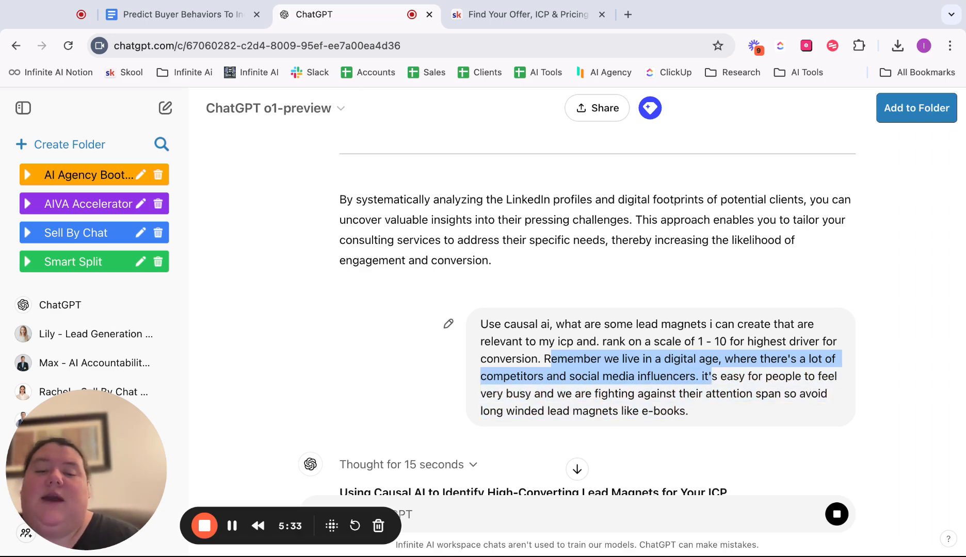
scroll(711, 376, down, 2)
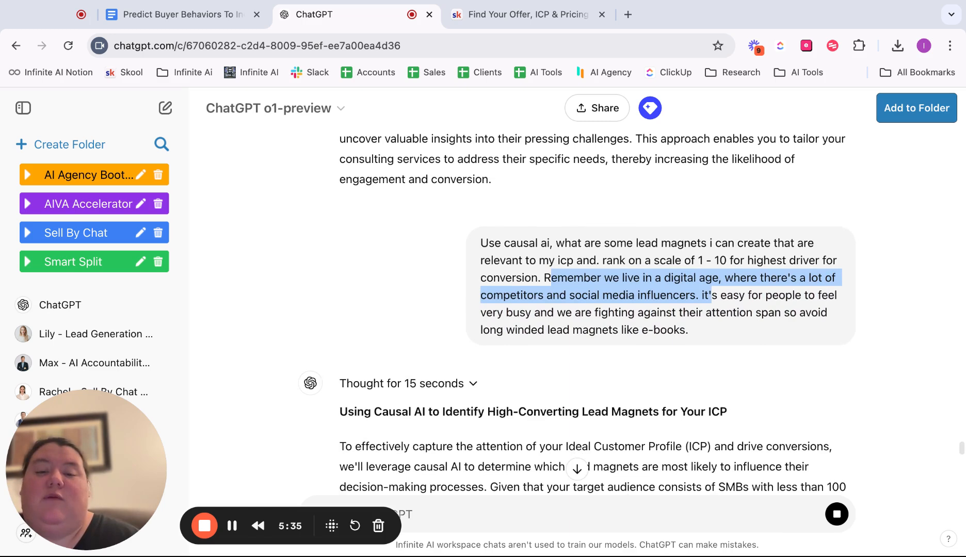
scroll(633, 324, down, 4)
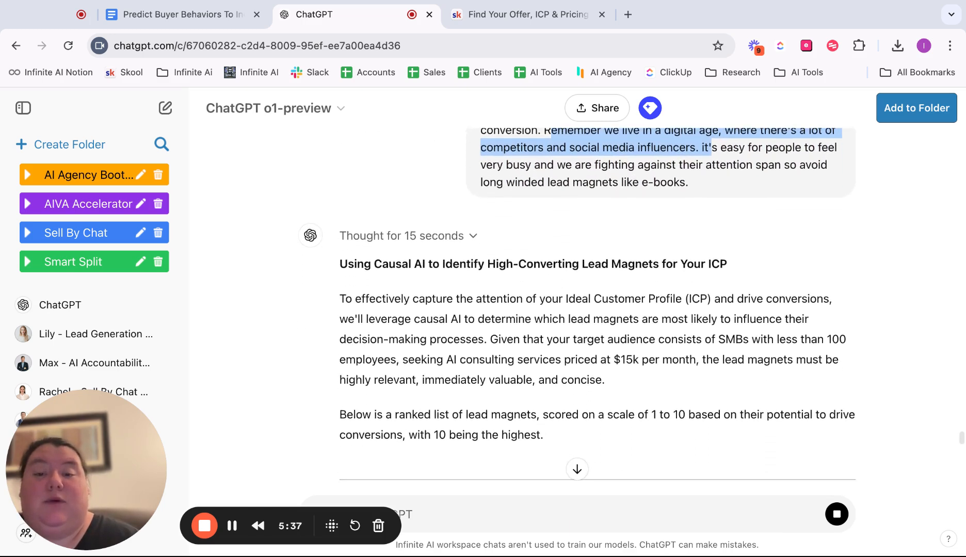
scroll(633, 323, down, 6)
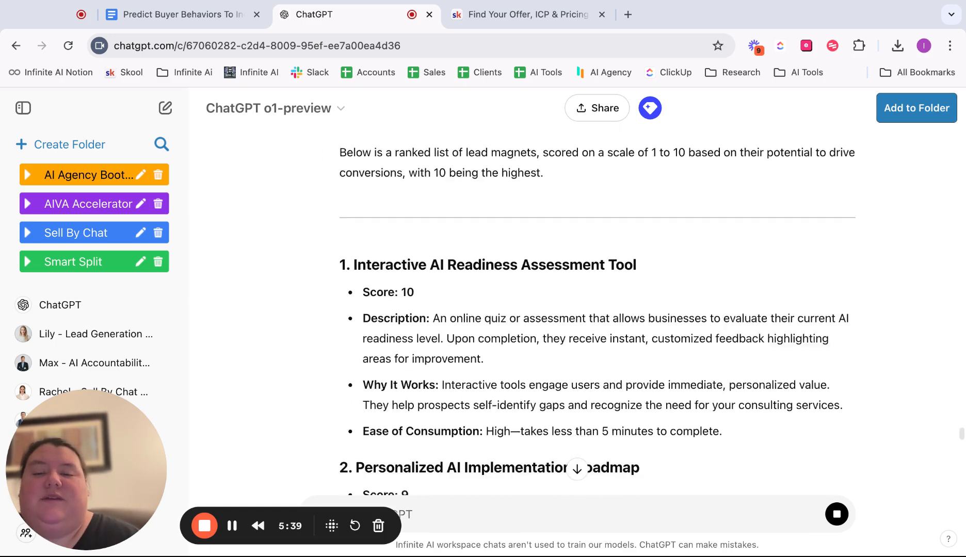
scroll(409, 175, down, 1)
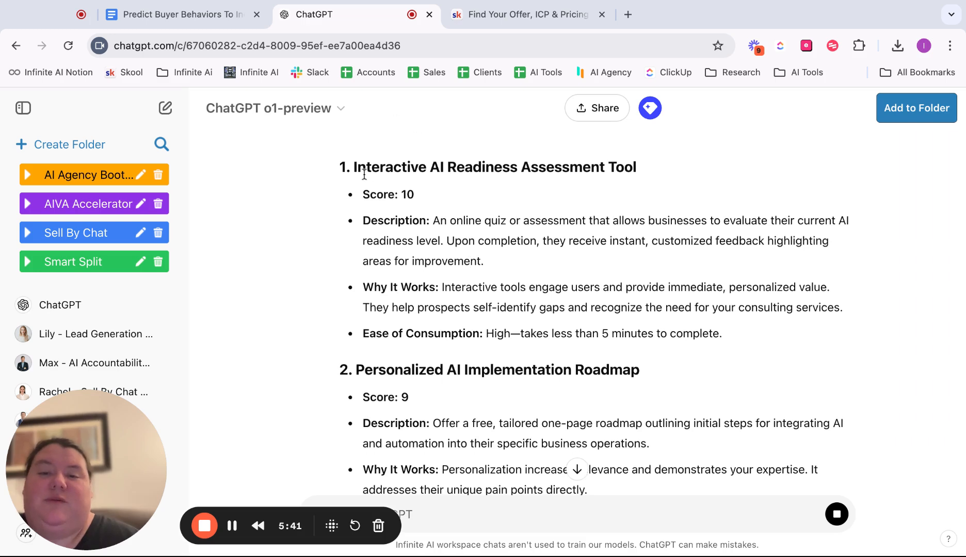
drag(364, 174, 546, 167)
- Examine the Personalized AI Implementation Roadmap and the live webinar entries, highlighting their headings and the webinar's details
scroll(365, 175, down, 2)
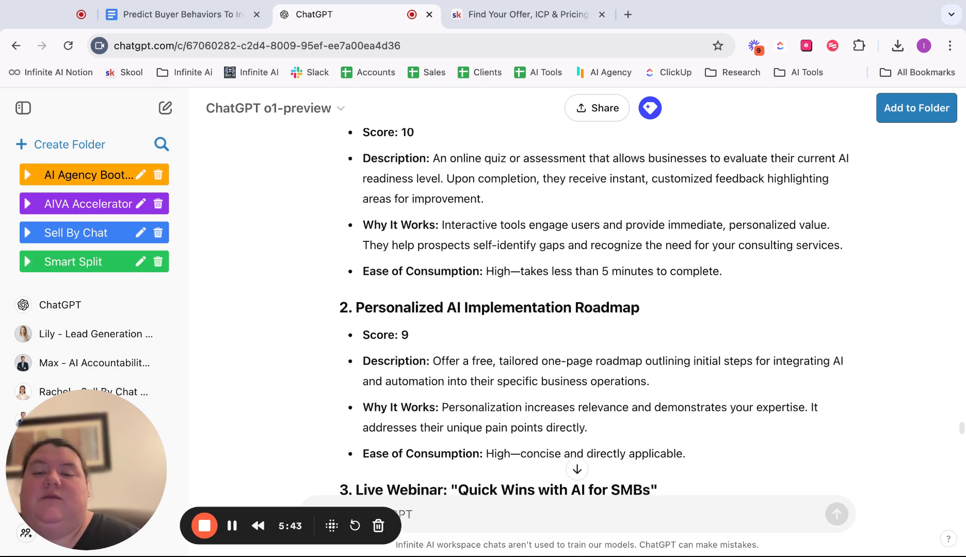
scroll(541, 310, down, 2)
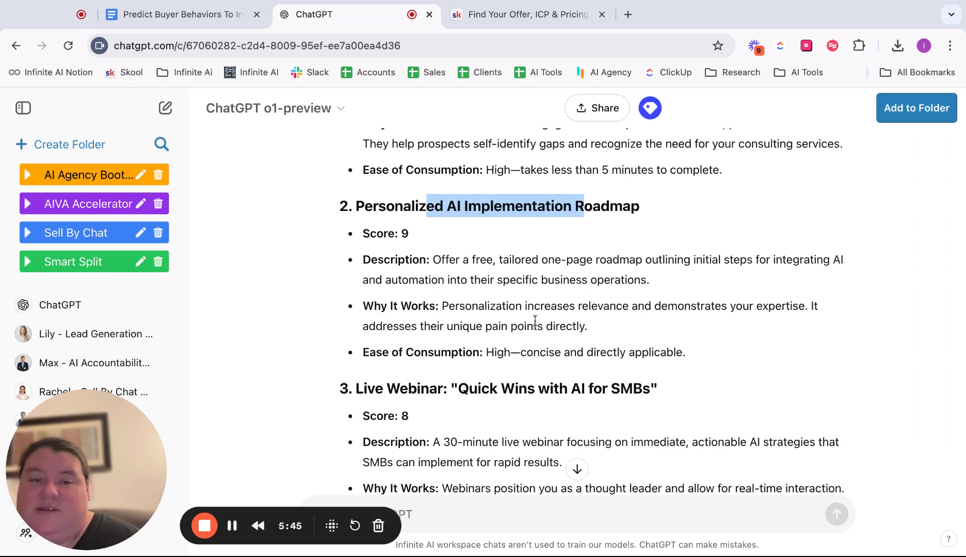
scroll(535, 321, down, 2)
drag(415, 191, 451, 285)
drag(367, 324, 580, 322)
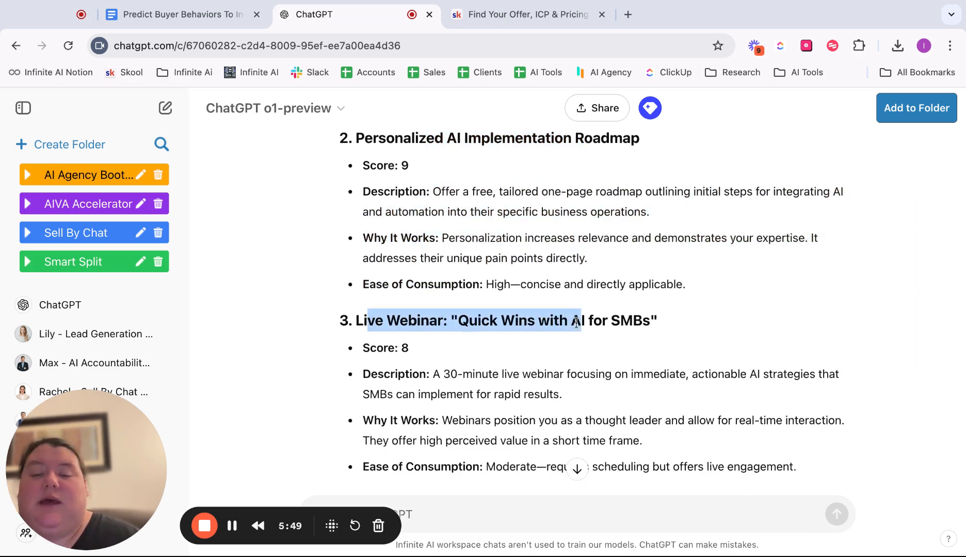
scroll(581, 322, down, 2)
drag(399, 309, 457, 336)
scroll(451, 399, down, 6)
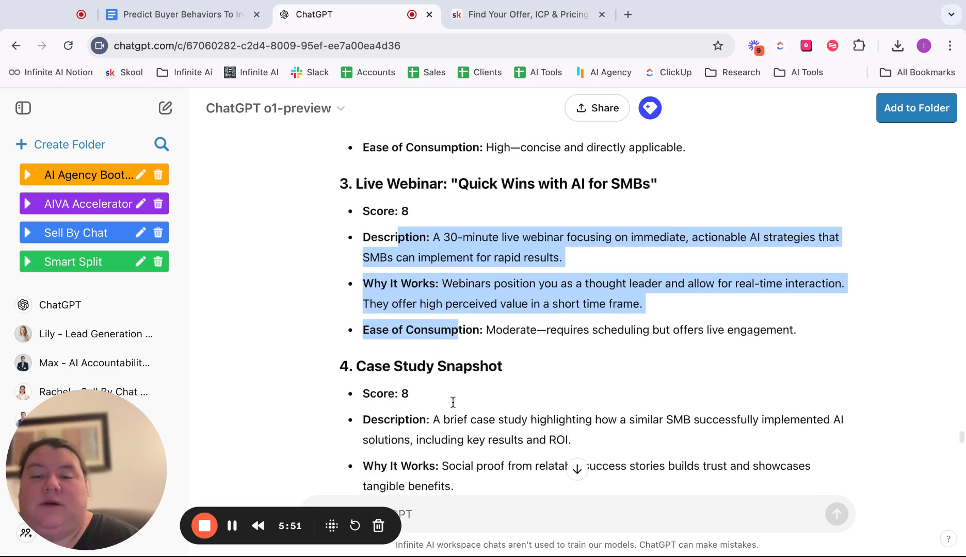
- Skim the lower-ranked lead magnets from Case Study Snapshot onward, through to Recommendations for Maximizing Conversion
scroll(438, 359, down, 3)
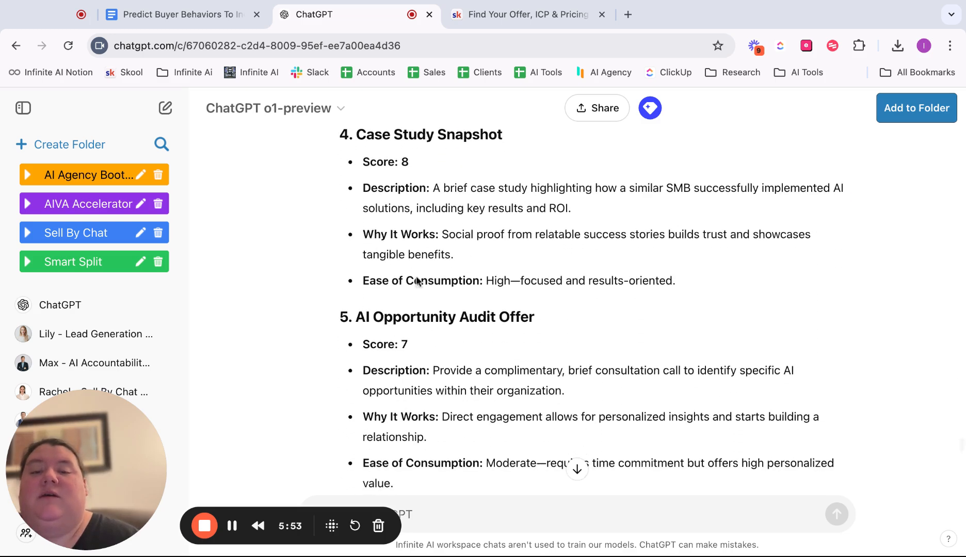
scroll(448, 367, down, 8)
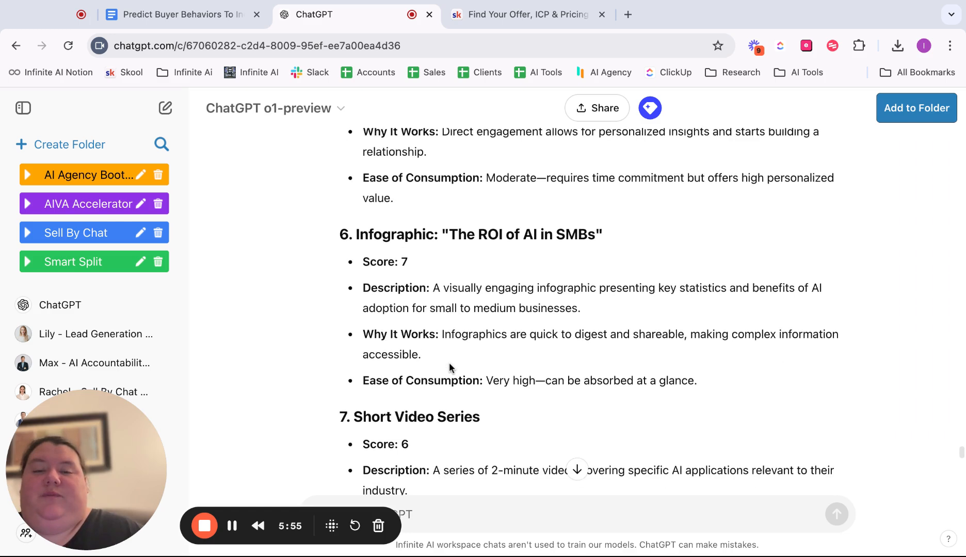
scroll(499, 432, down, 9)
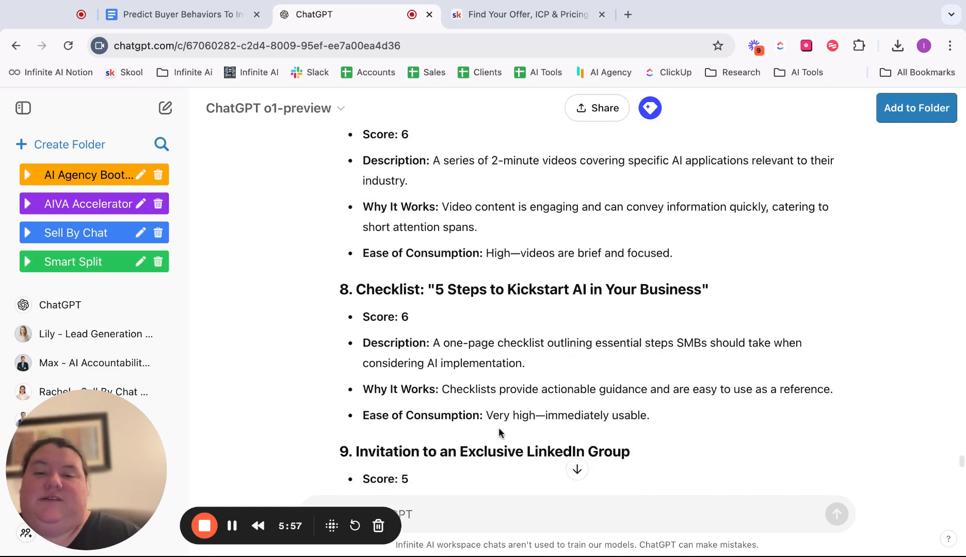
scroll(499, 428, down, 16)
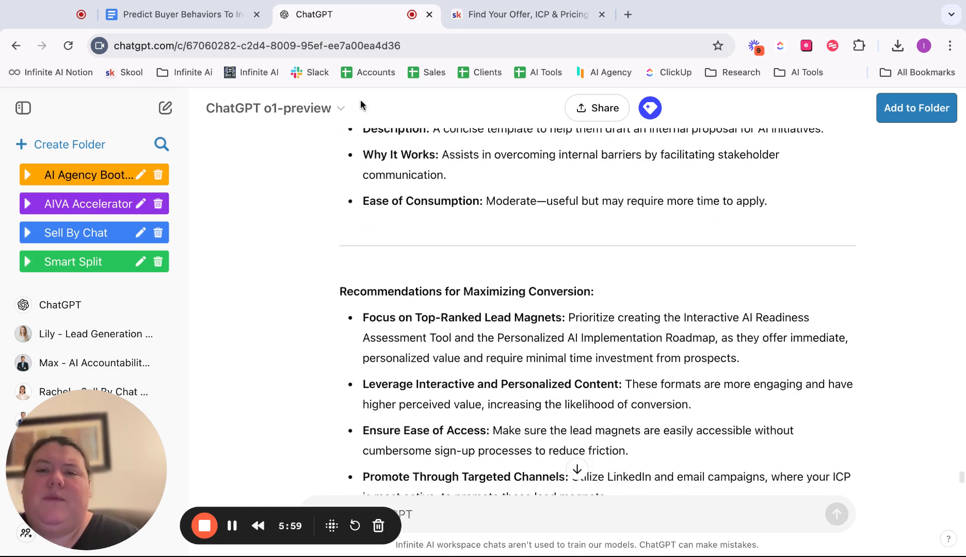
- Switch to the Google Docs prompt chain and copy the question "What does my icp look like on social media? Linkedin?"
click(198, 14)
drag(304, 382, 249, 382)
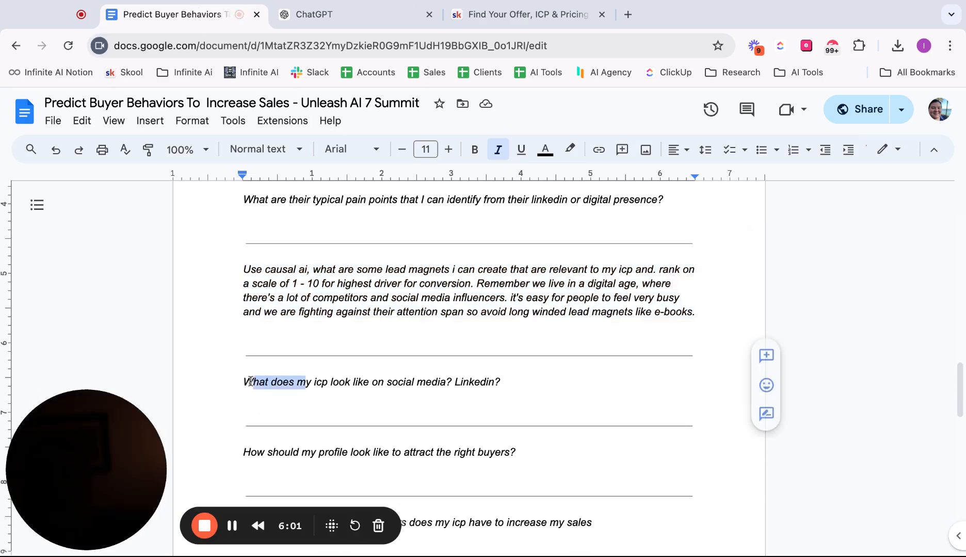
triple_click(249, 382)
click(422, 382)
triple_click(421, 384)
key(super+c)
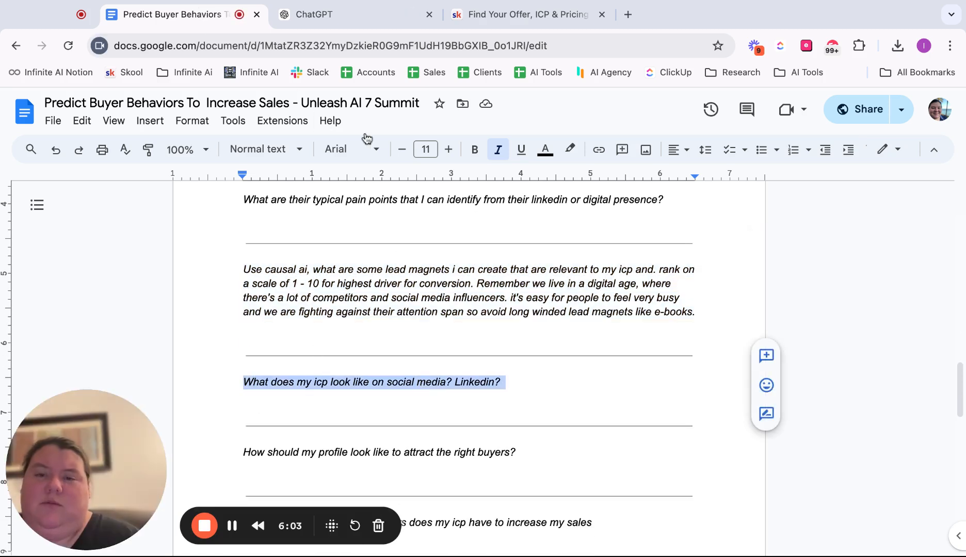
- Switch to ChatGPT and send "in 5 bullet points, generate actionable lead magnets that can be consumed in less than 5- 10 mins and deliver quick wins"
click(324, 16)
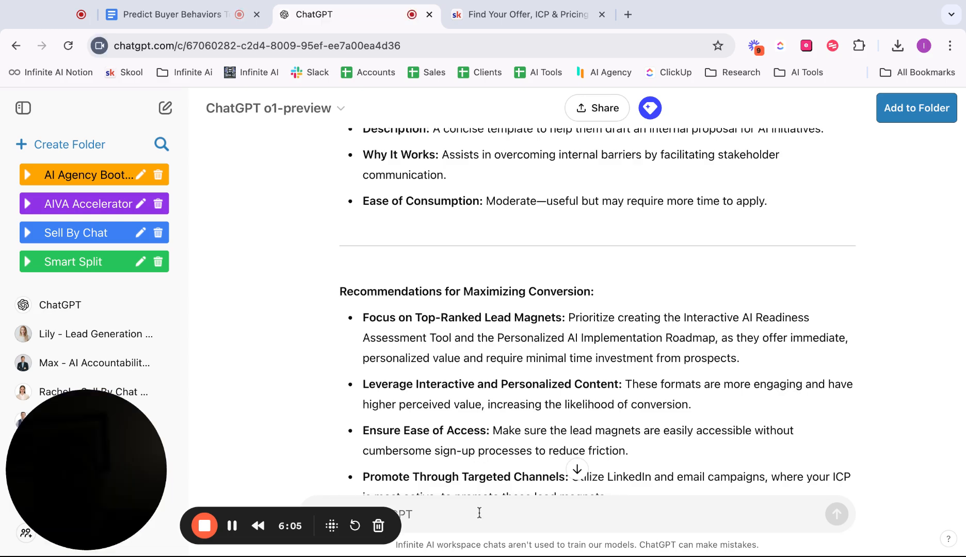
scroll(473, 484, down, 10)
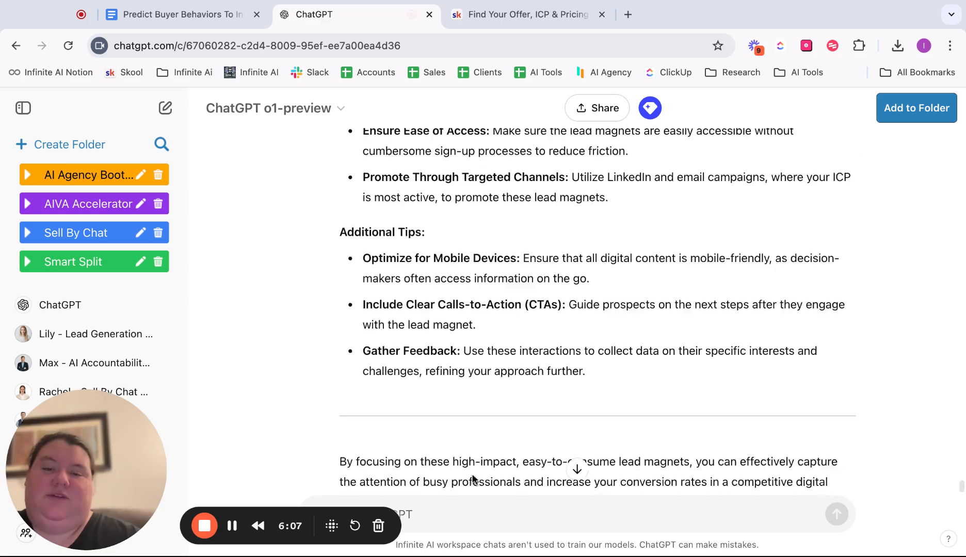
key(super+v)
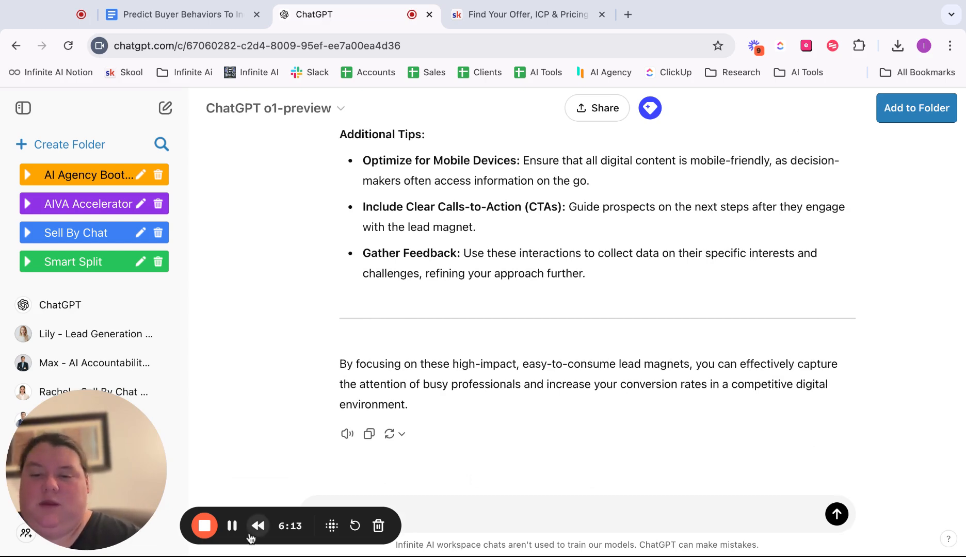
click(232, 525)
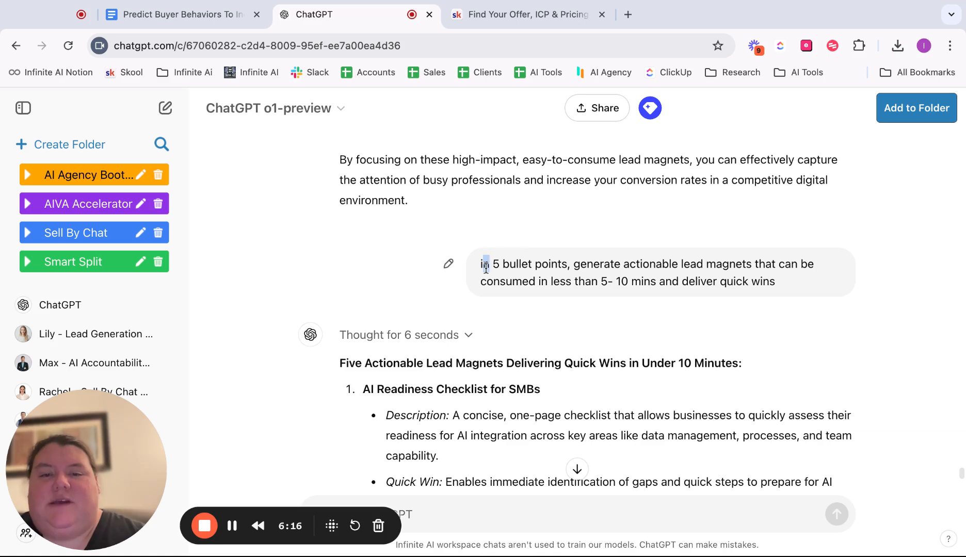
- Highlight the 5-bullet-point prompt and read through the reply's five quick-win lead magnets, down to the One-Page Case Study
drag(485, 267, 750, 282)
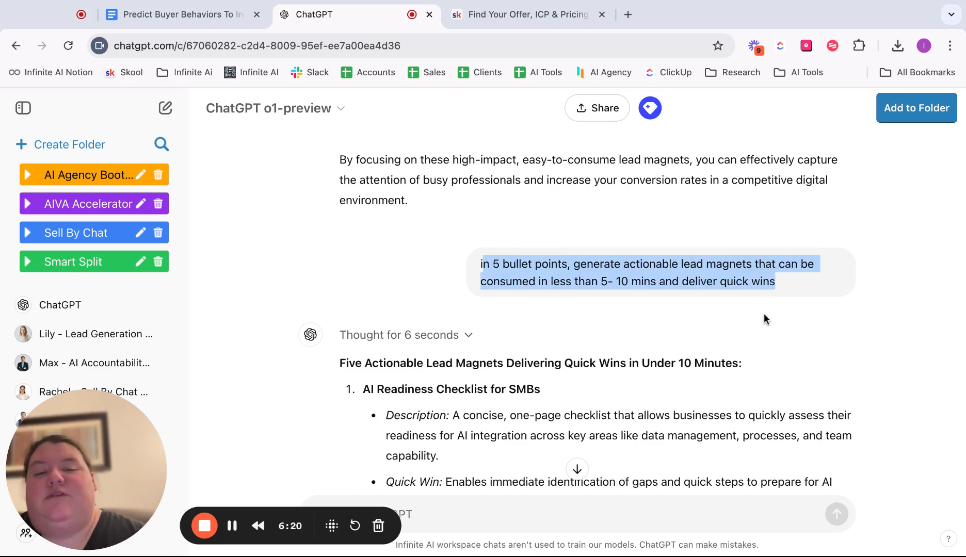
scroll(755, 316, down, 5)
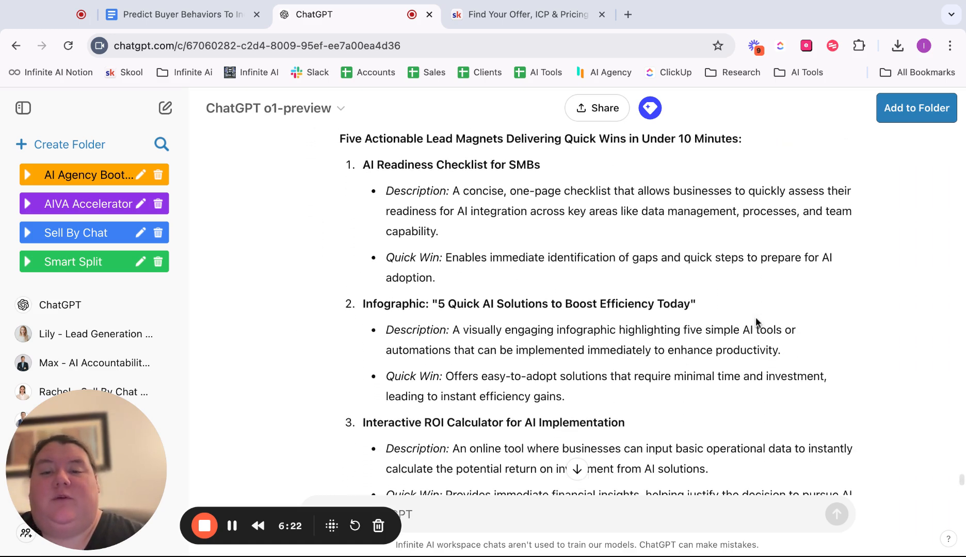
scroll(756, 318, up, 1)
scroll(526, 346, down, 6)
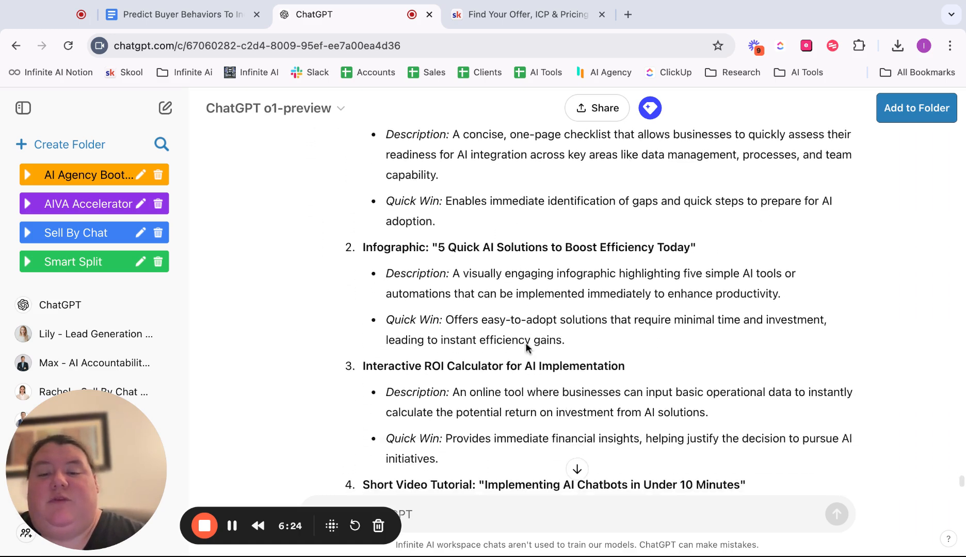
scroll(599, 309, down, 2)
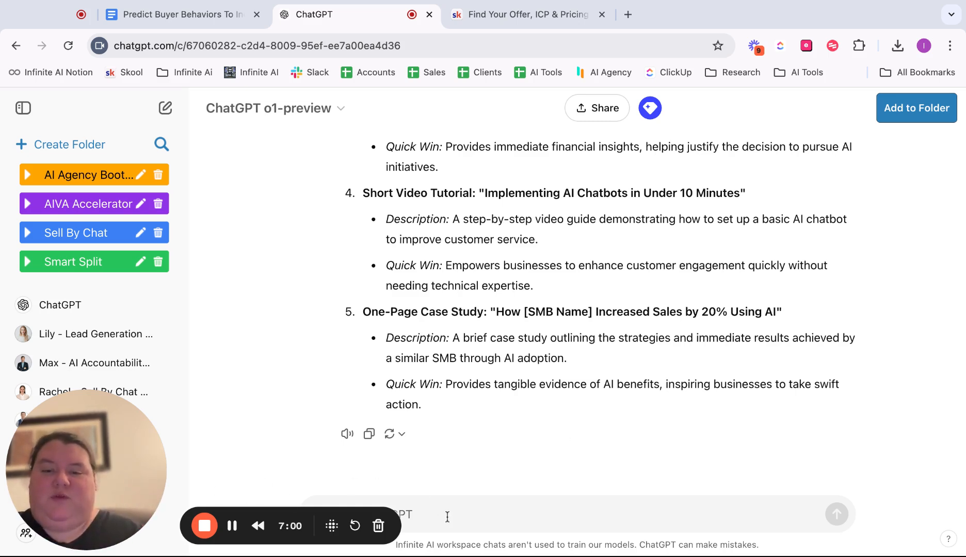
- Send the copied question "What does my icp look like on social media? Linkedin?" and view the start of its reply
key(super+v)
key(Return)
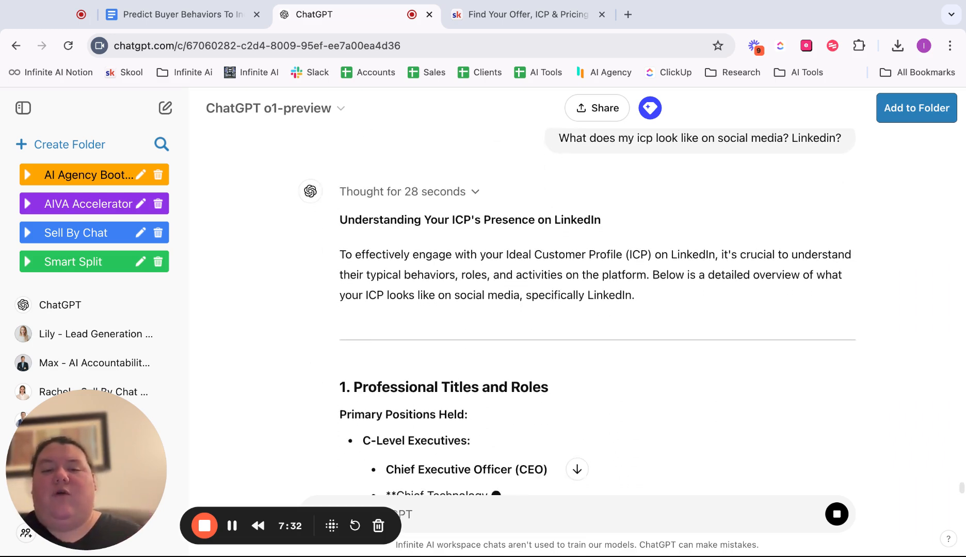
scroll(627, 314, up, 3)
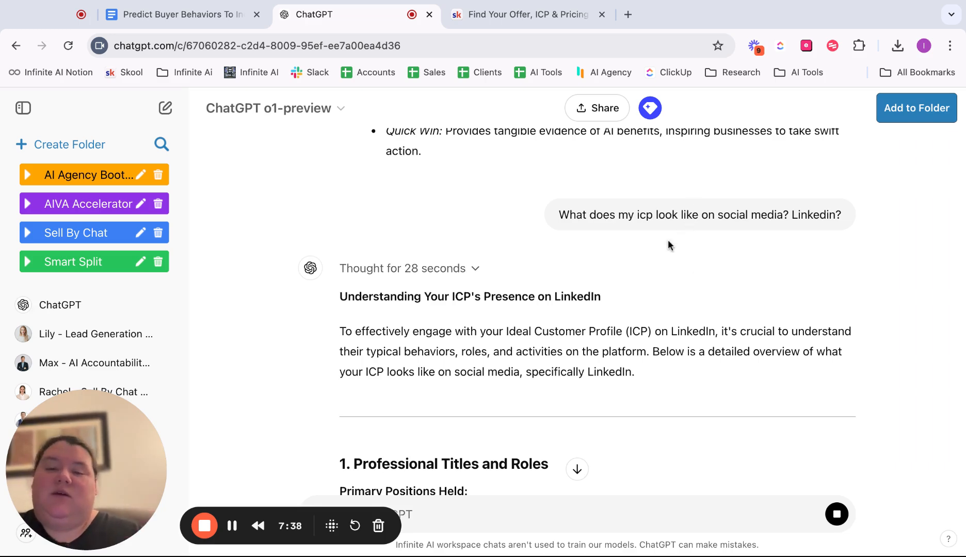
- Read the Professional Titles and Roles section, highlighting part of the Tech-Savvy characteristic about CTOs and CIOs
scroll(668, 245, down, 6)
scroll(597, 313, down, 4)
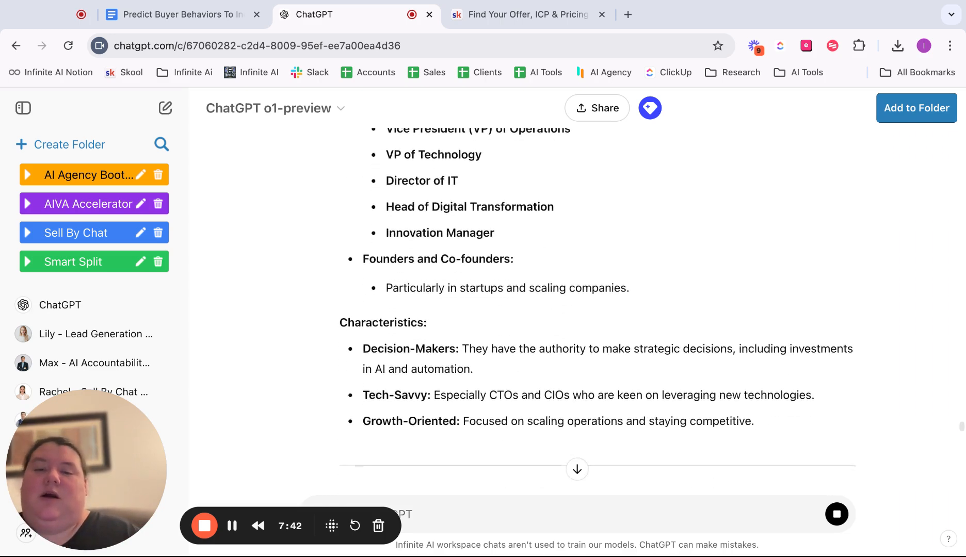
scroll(597, 313, down, 2)
scroll(502, 261, down, 2)
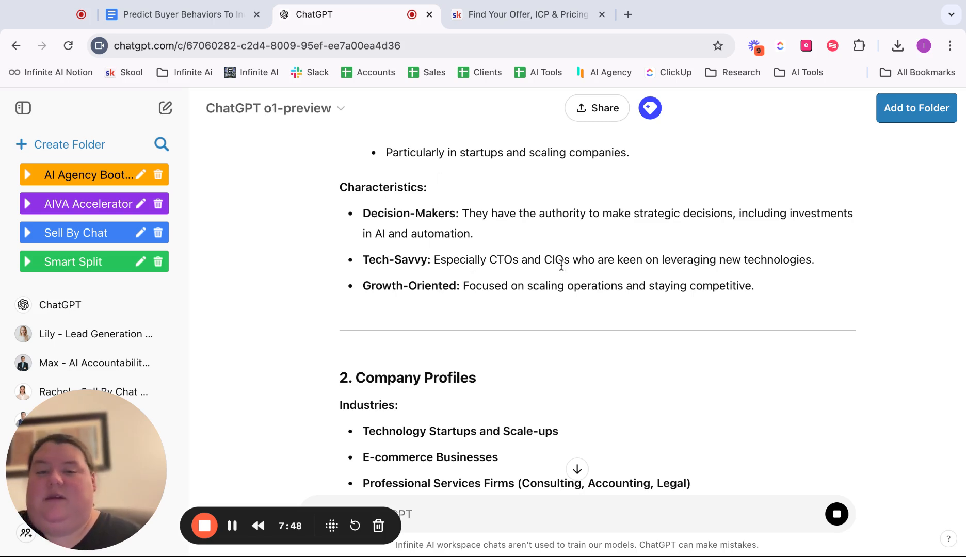
drag(514, 259, 671, 259)
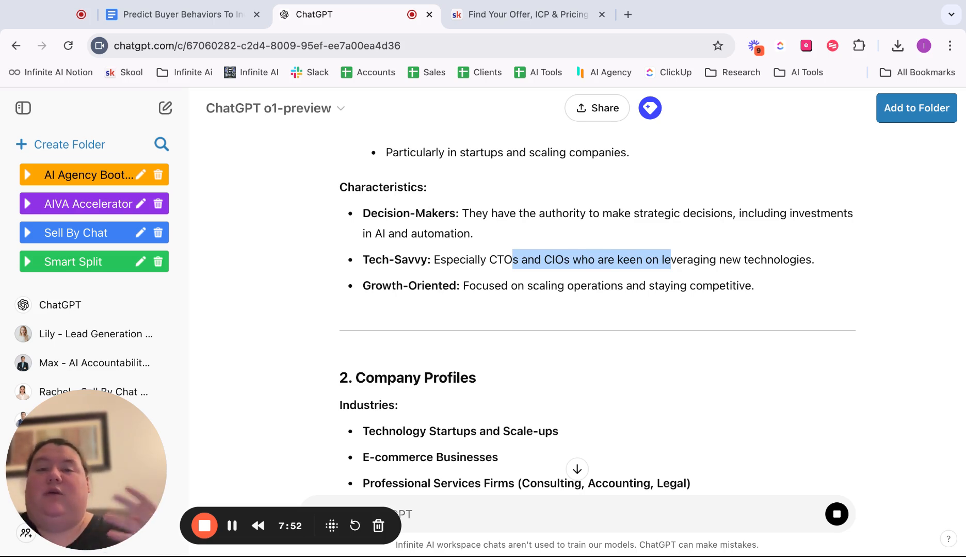
scroll(601, 273, down, 1)
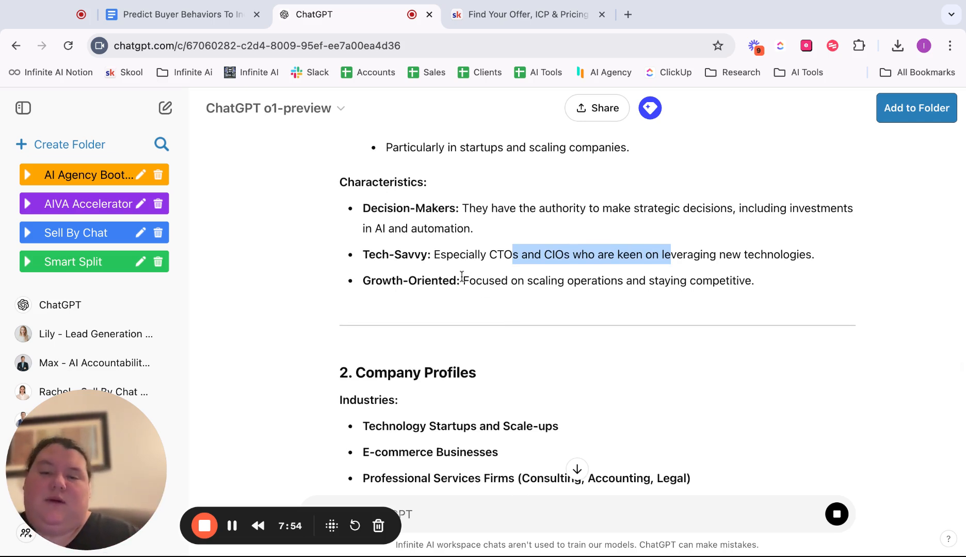
- Review the Company Profiles section and the types of content the ICP shares and engages with
scroll(462, 276, down, 3)
scroll(412, 398, down, 12)
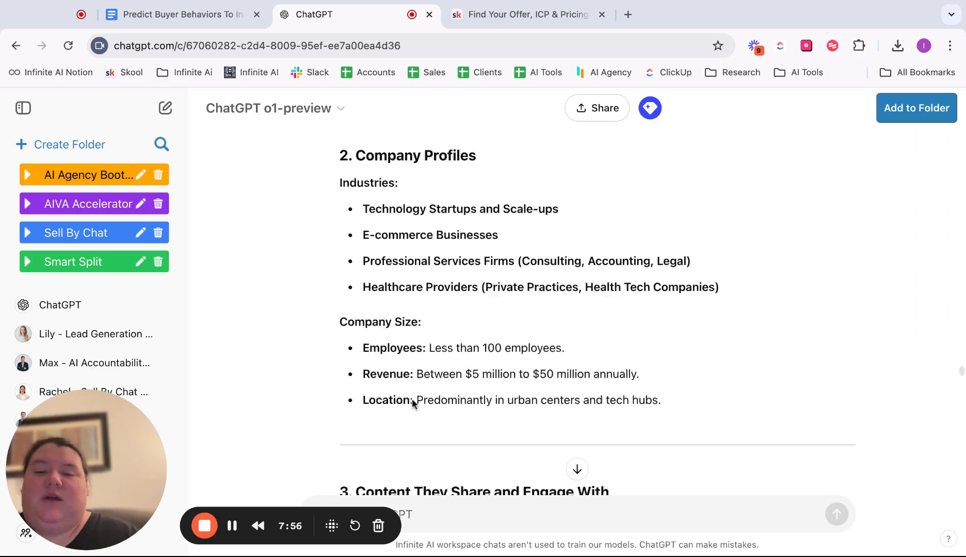
scroll(651, 311, down, 3)
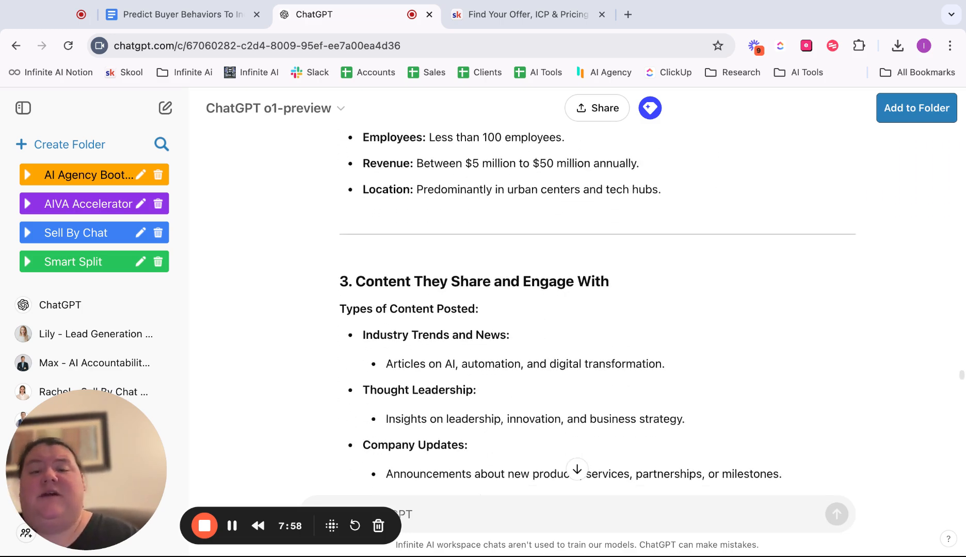
scroll(620, 328, down, 2)
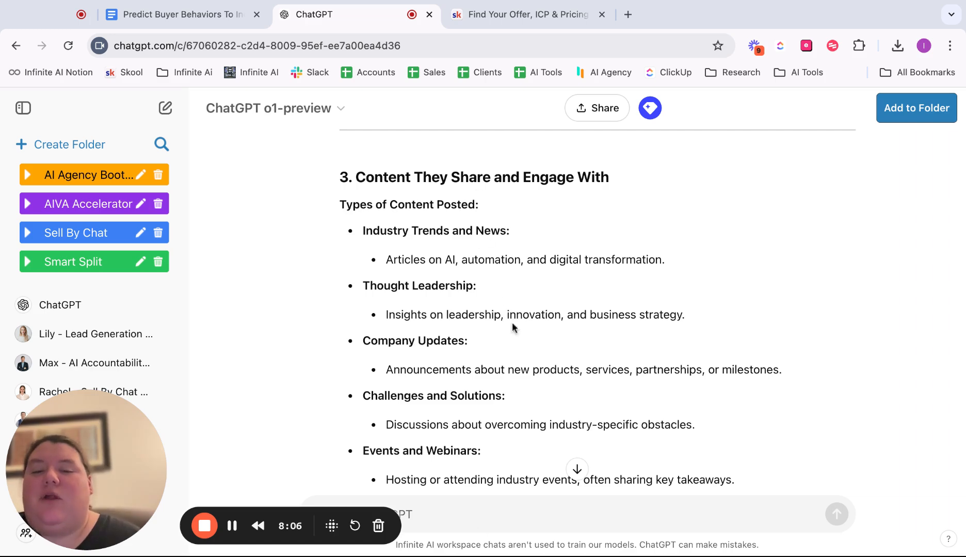
scroll(517, 281, down, 5)
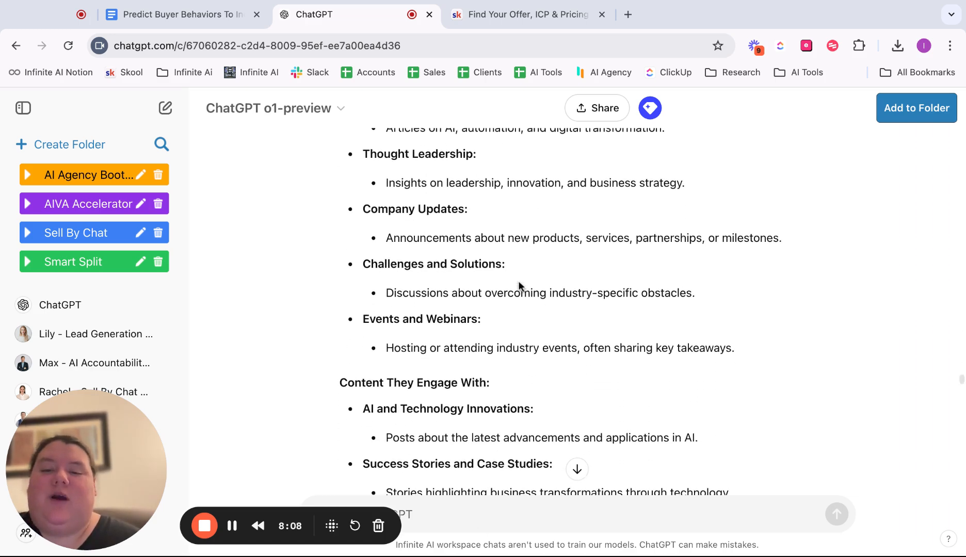
scroll(518, 282, down, 10)
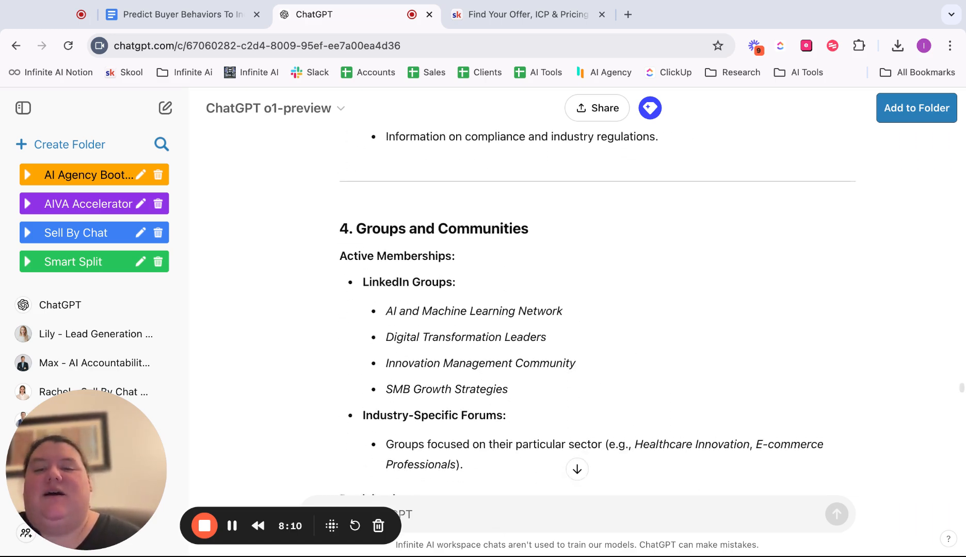
- Examine the Groups and Communities section, highlighting the LinkedIn groups from AI and Machine Learning Network to SMB Growth Strategies
scroll(517, 282, down, 1)
scroll(509, 342, down, 2)
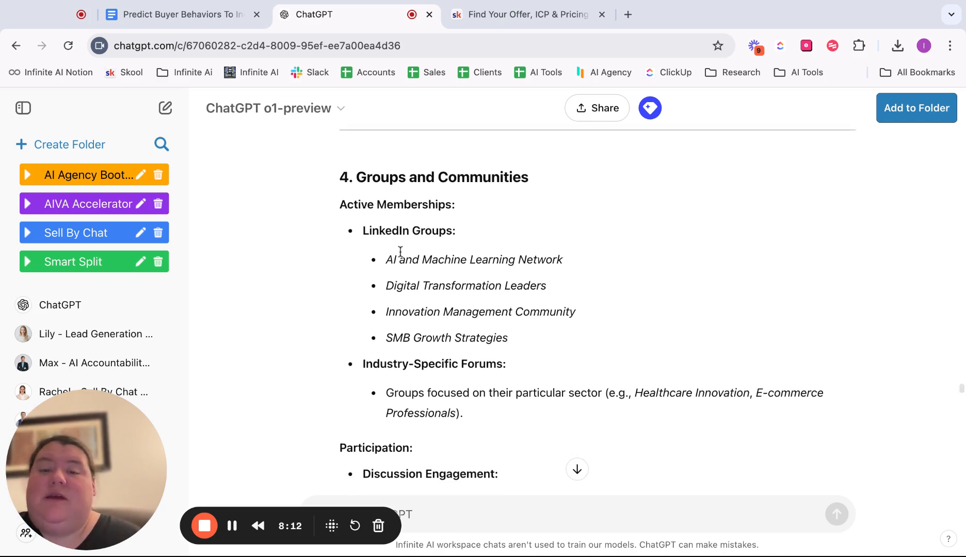
drag(391, 256, 494, 338)
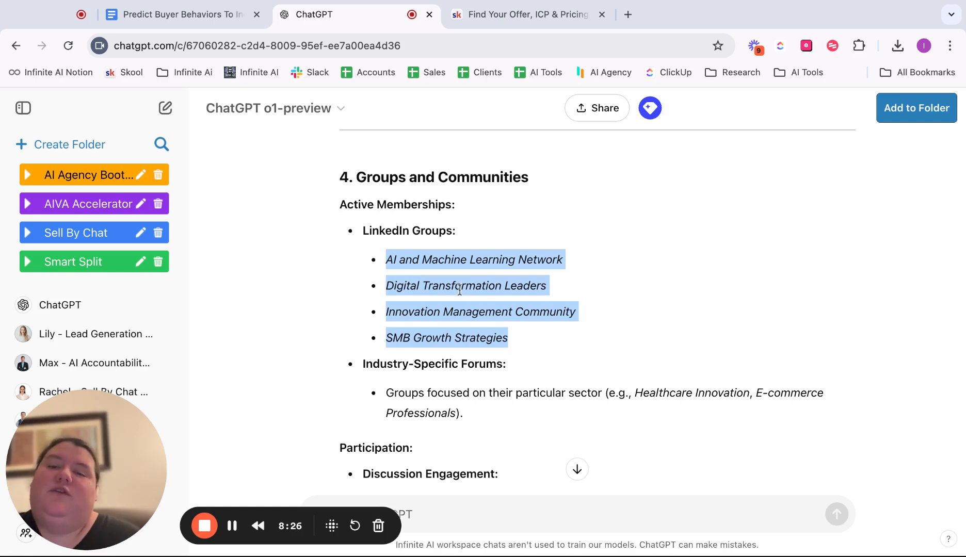
scroll(464, 279, down, 4)
scroll(440, 293, up, 2)
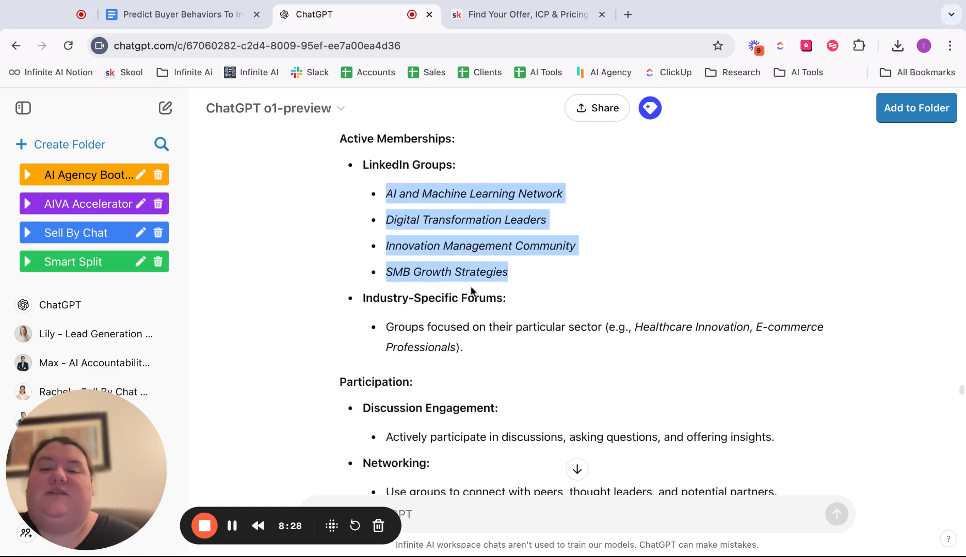
scroll(470, 290, down, 1)
scroll(470, 290, down, 3)
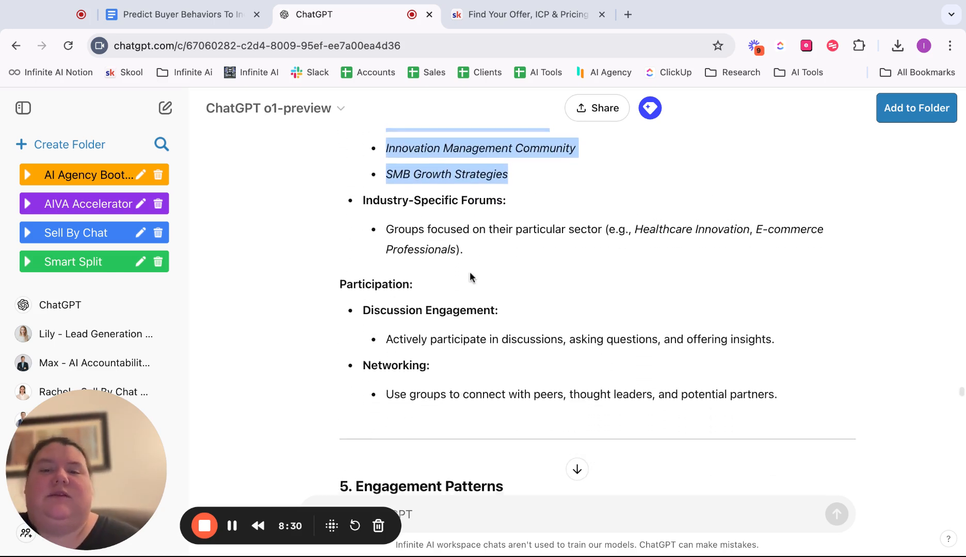
- Read the Engagement Patterns section, covering the ICP's activity levels and interaction style
scroll(469, 271, down, 10)
scroll(469, 271, up, 1)
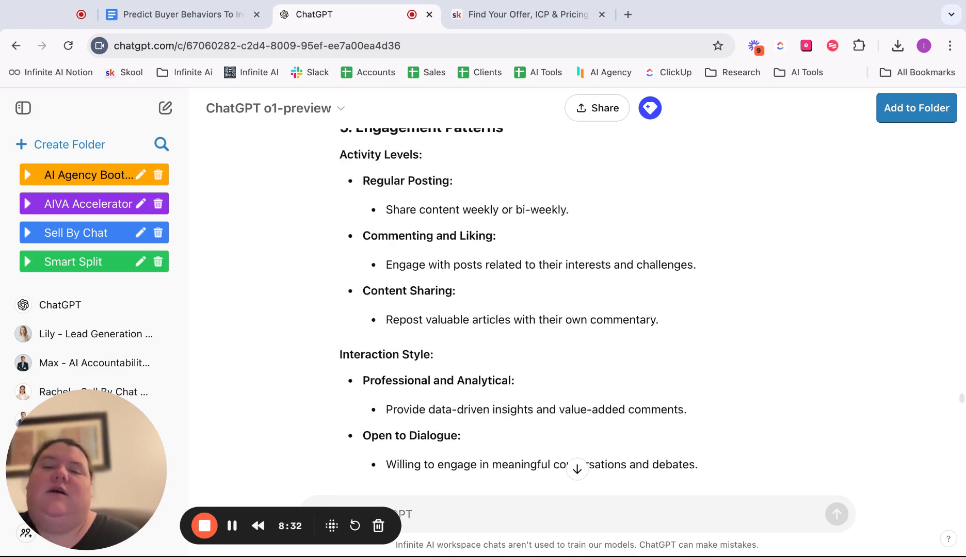
scroll(516, 310, down, 1)
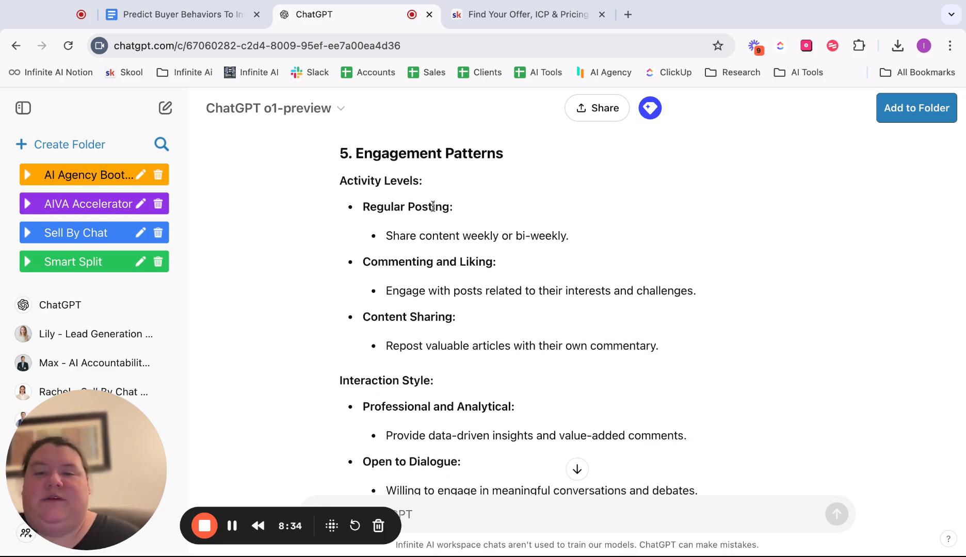
scroll(427, 382, down, 1)
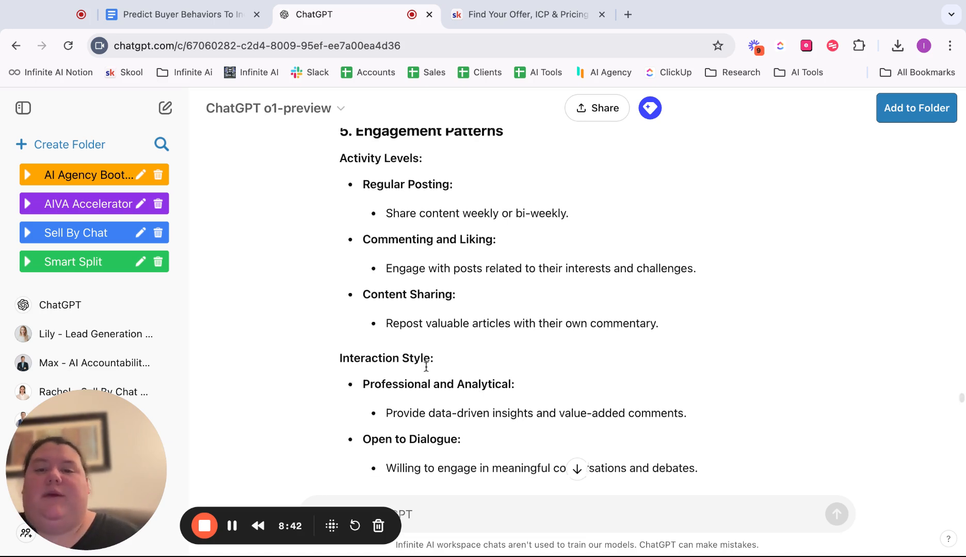
- Review the Expressed Pain Points section, including the common challenges and where the ICP expresses them
scroll(427, 370, down, 10)
scroll(427, 366, down, 4)
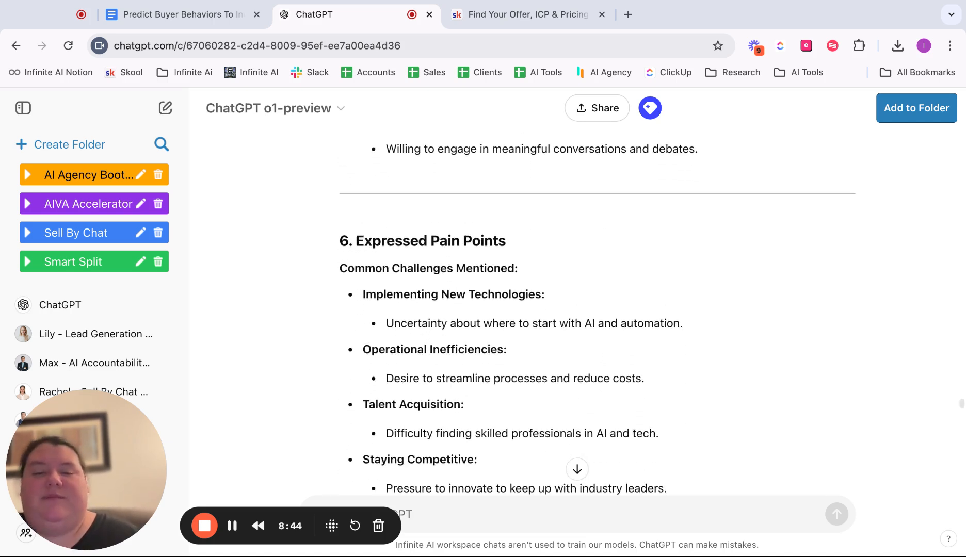
scroll(597, 315, up, 1)
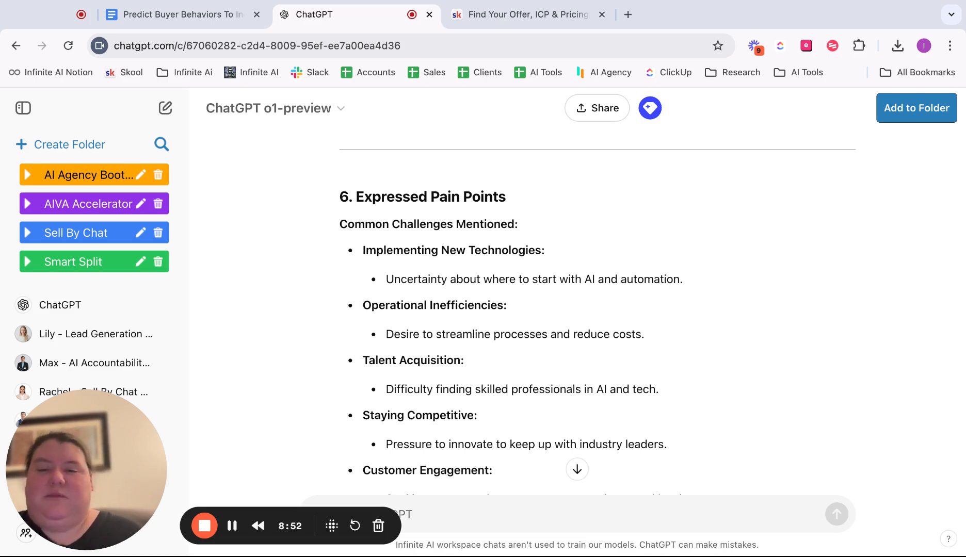
scroll(598, 314, down, 1)
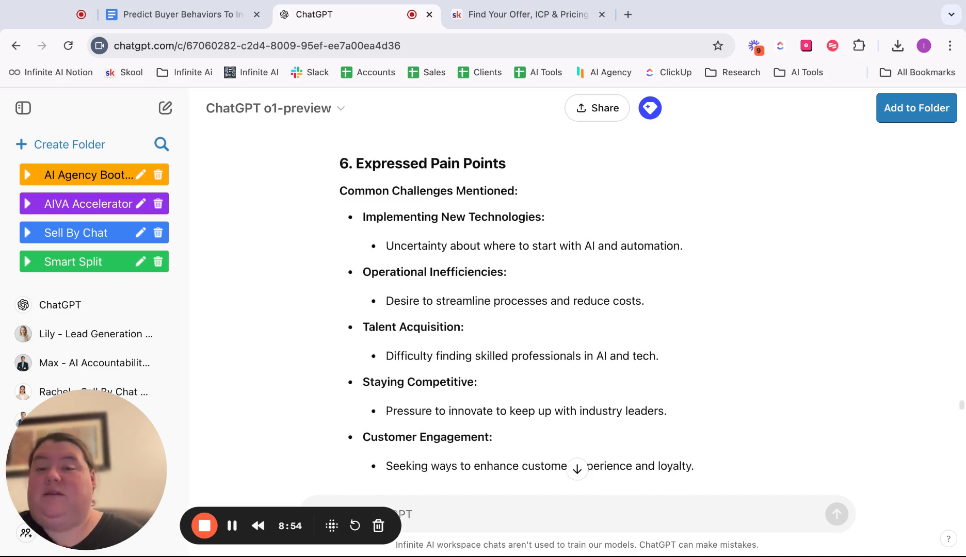
scroll(597, 315, down, 3)
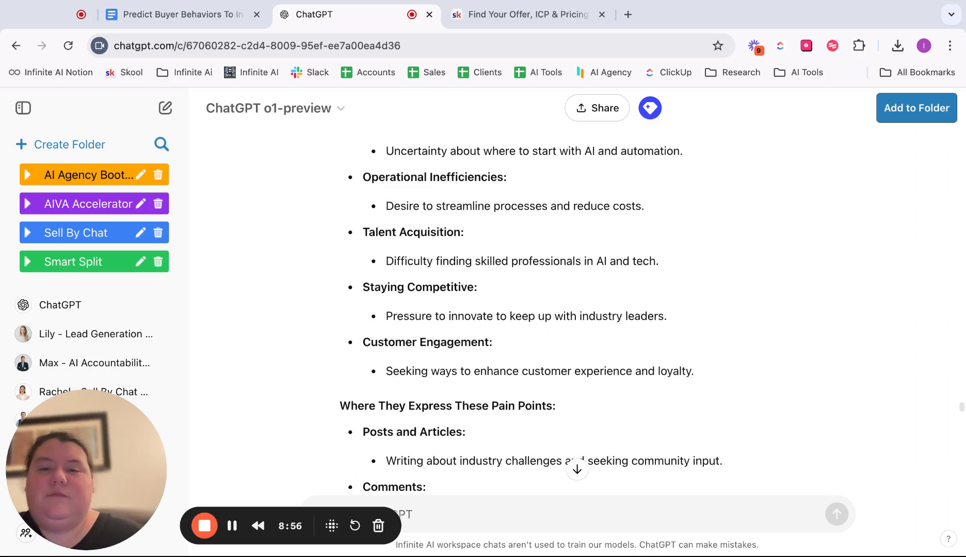
scroll(597, 314, down, 8)
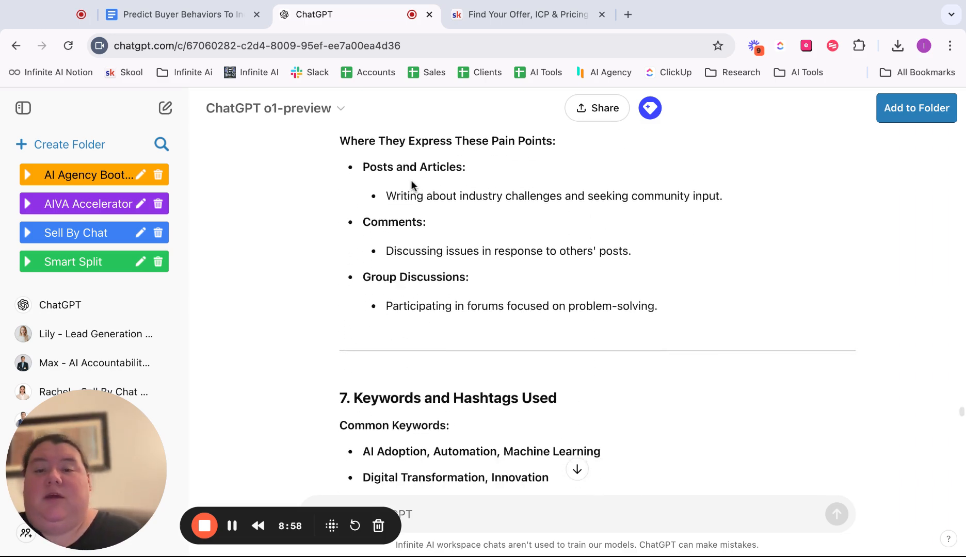
- Look over the Keywords and Hashtags Used section and the search strategies under Identifying Them on LinkedIn
scroll(479, 299, down, 5)
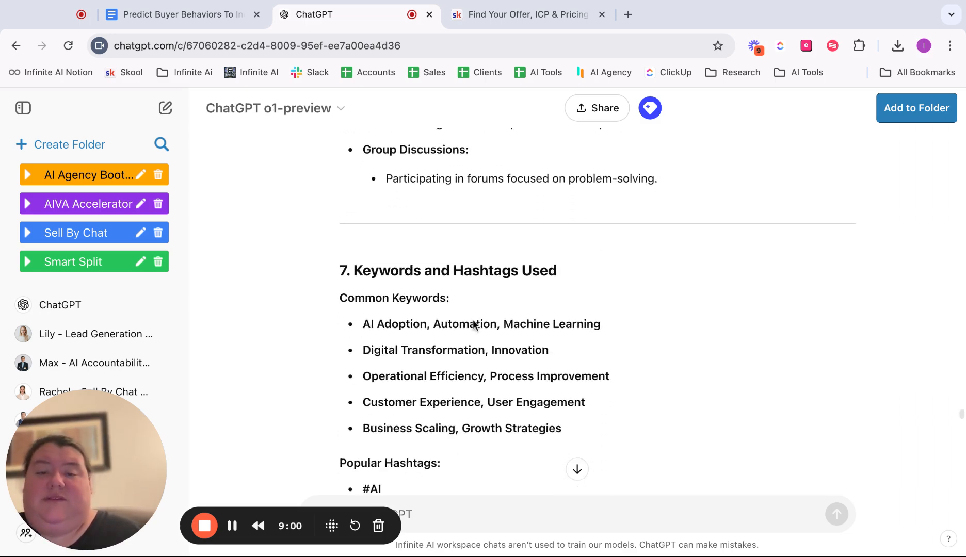
scroll(472, 320, down, 7)
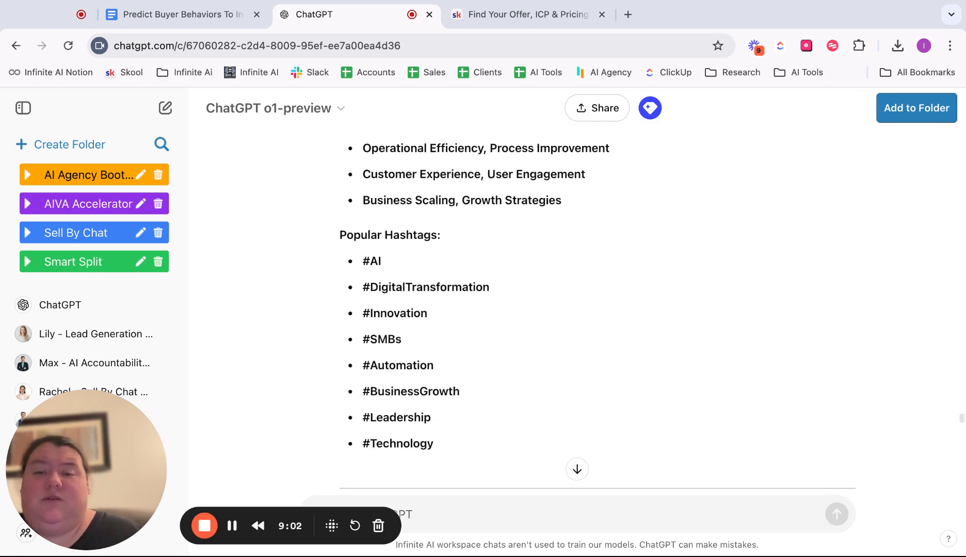
scroll(597, 281, down, 4)
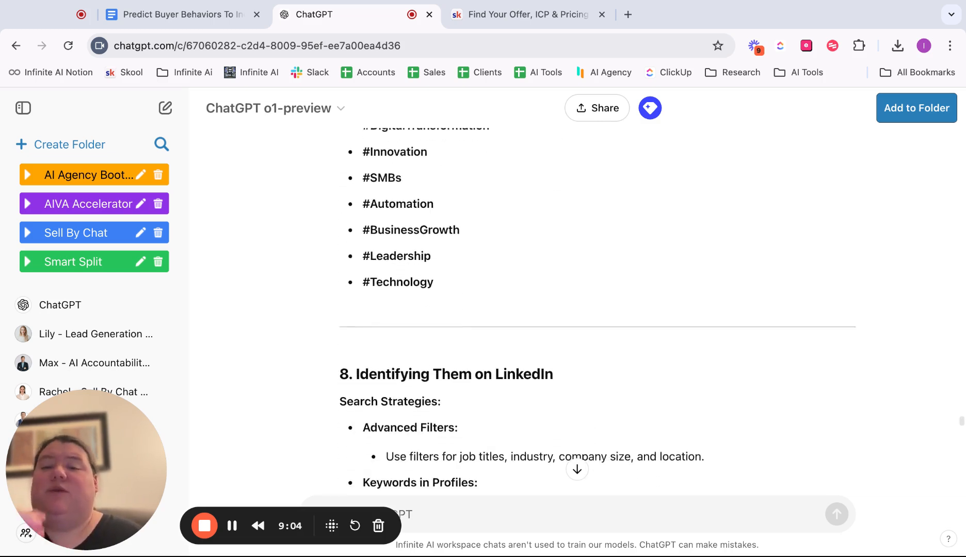
scroll(597, 302, down, 4)
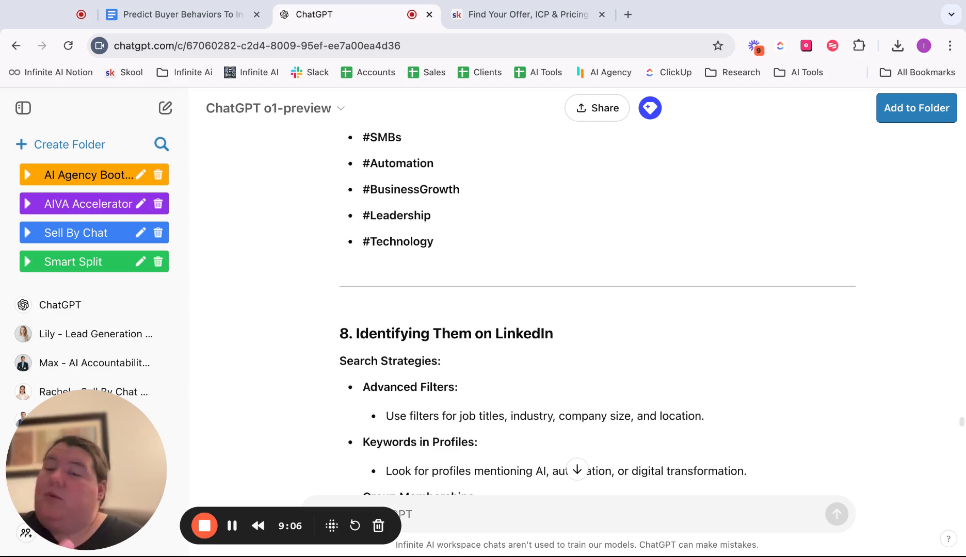
- Review the popular hashtags and the Identifying Them on LinkedIn section, including its search strategies and example search parameters
scroll(597, 303, down, 2)
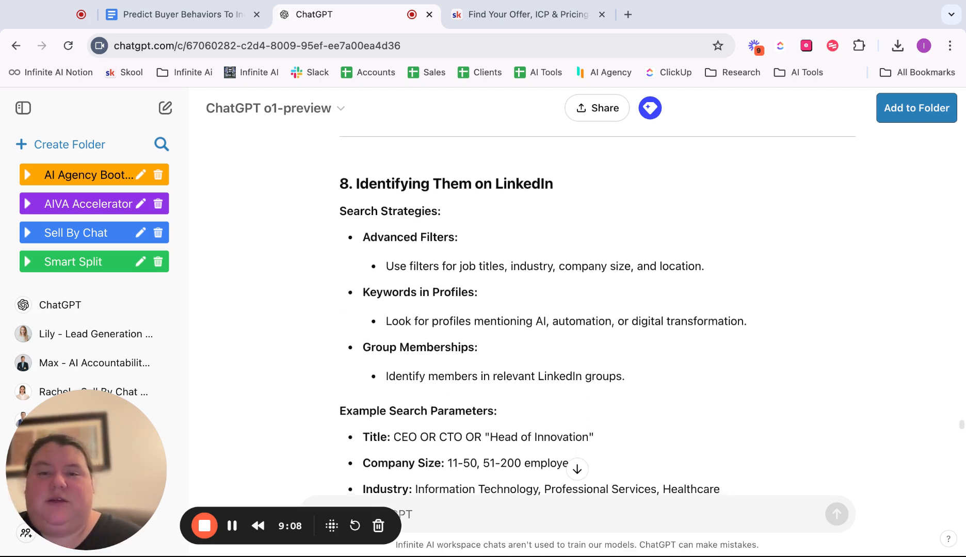
scroll(424, 352, up, 12)
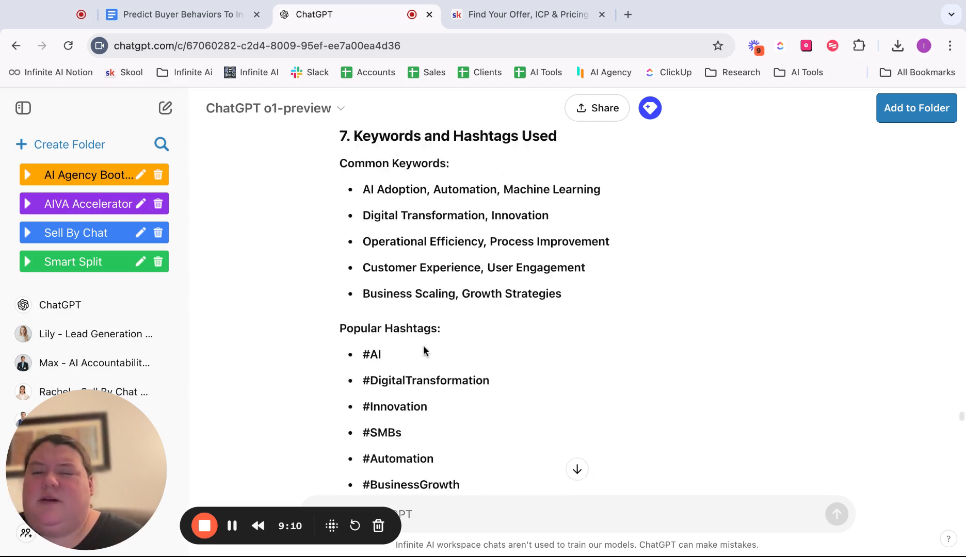
scroll(401, 356, down, 10)
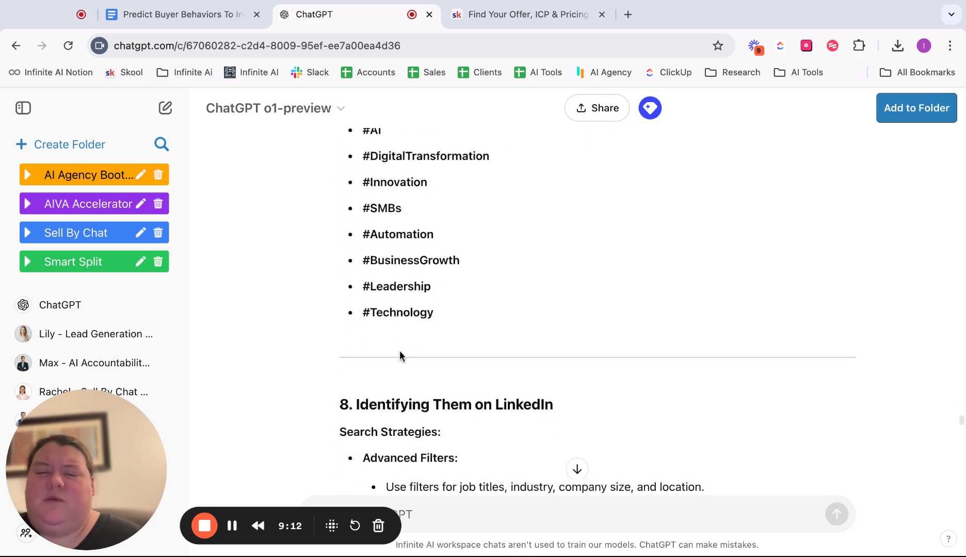
scroll(400, 355, down, 5)
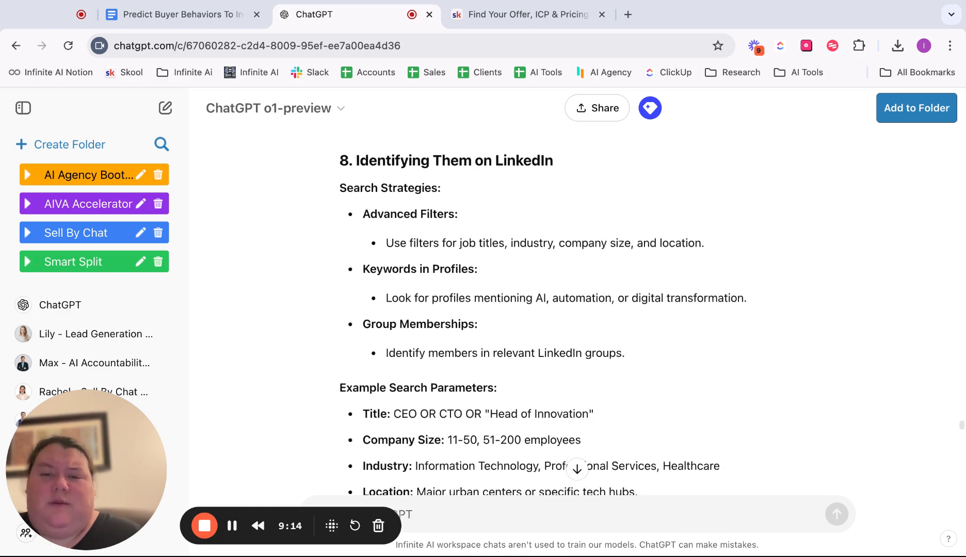
scroll(401, 355, down, 1)
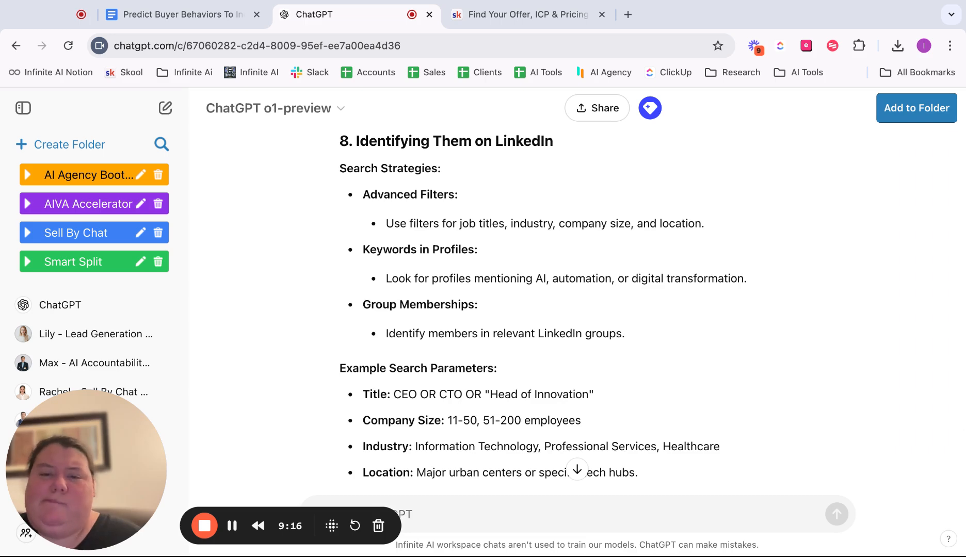
scroll(400, 355, down, 12)
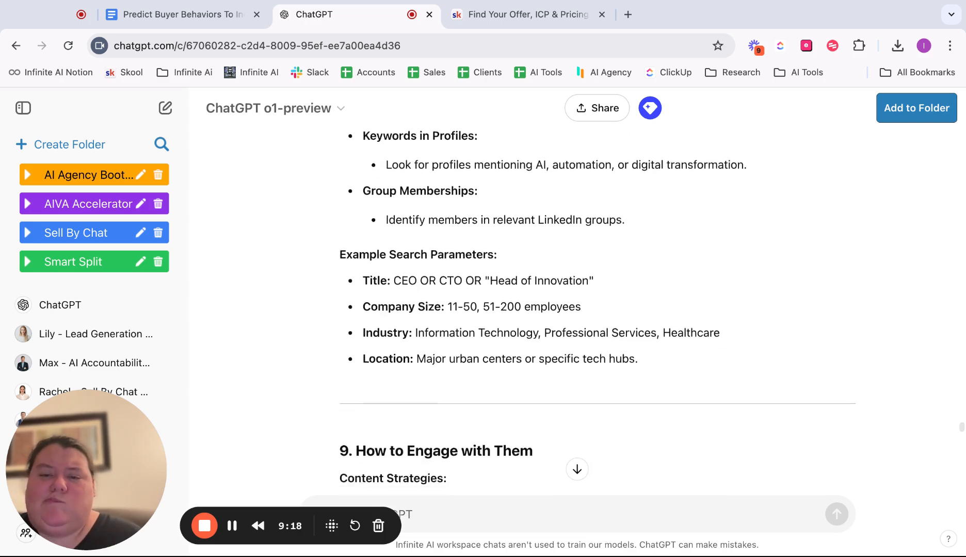
- Skim the sections from How to Engage with Them through Potential Barriers to Engagement
scroll(401, 355, down, 13)
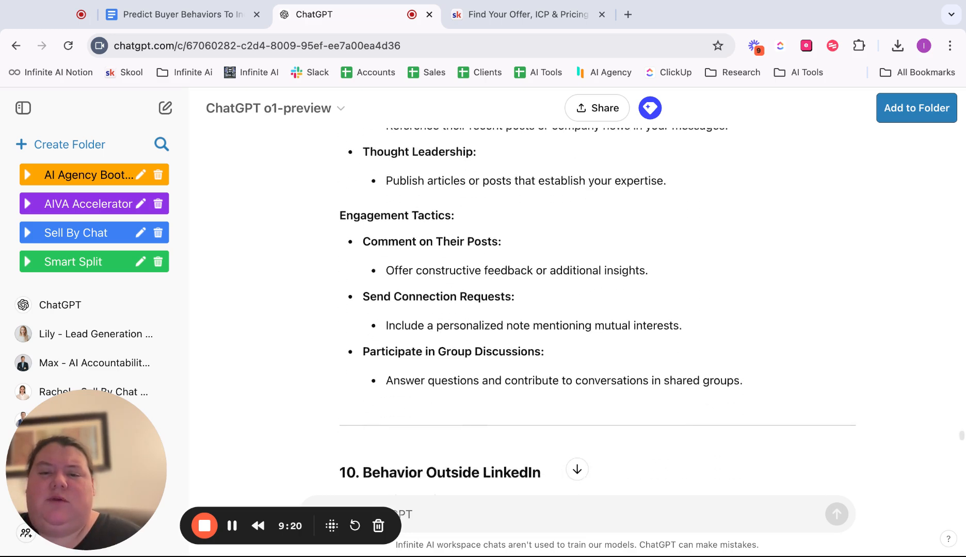
scroll(400, 356, down, 3)
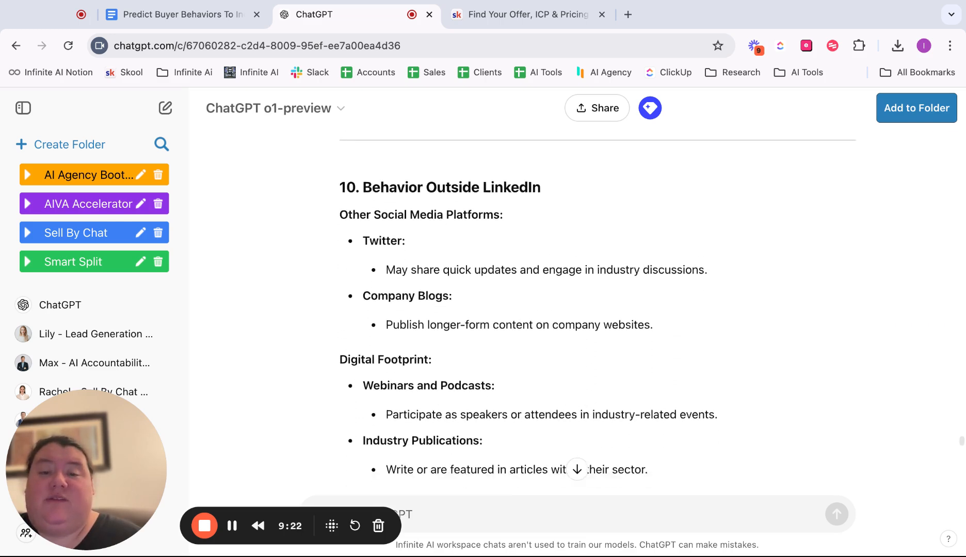
scroll(576, 309, down, 6)
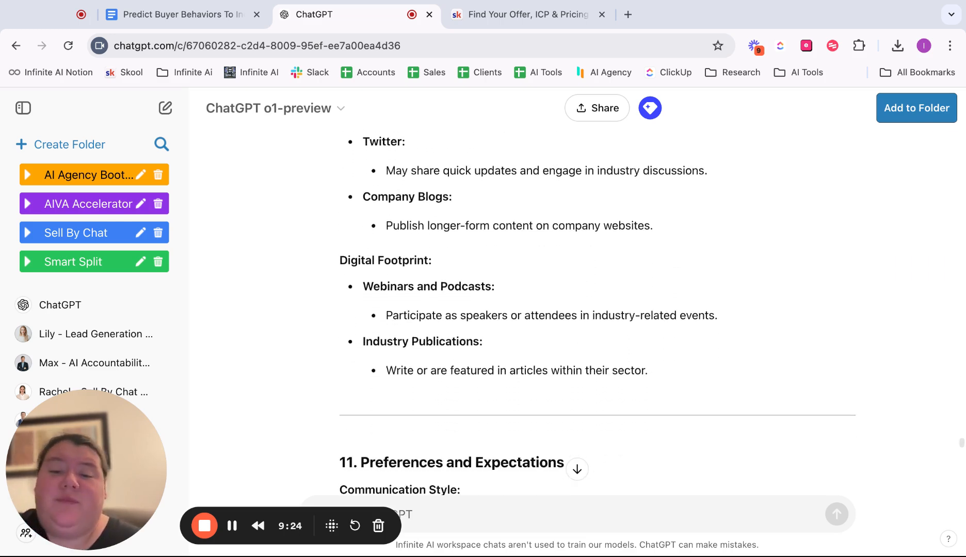
scroll(576, 309, down, 10)
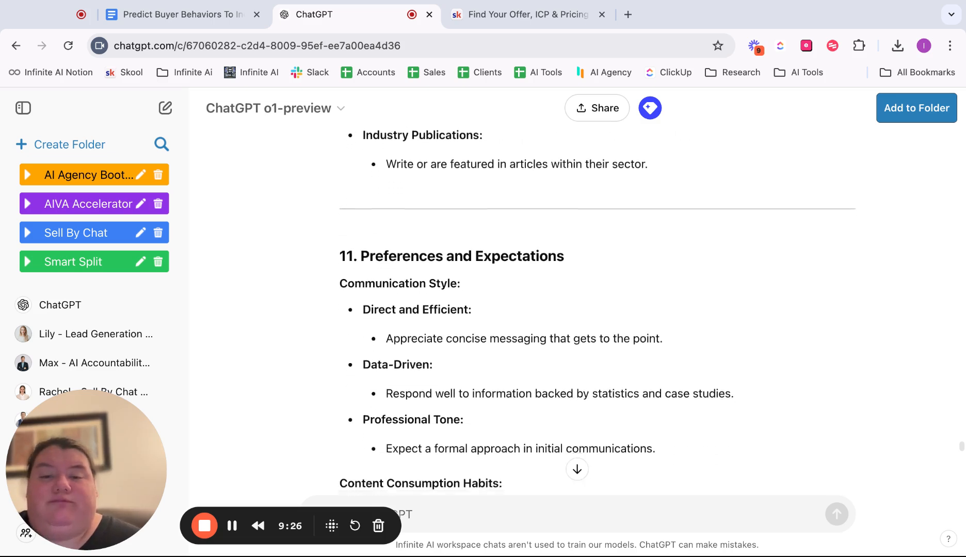
scroll(576, 310, down, 10)
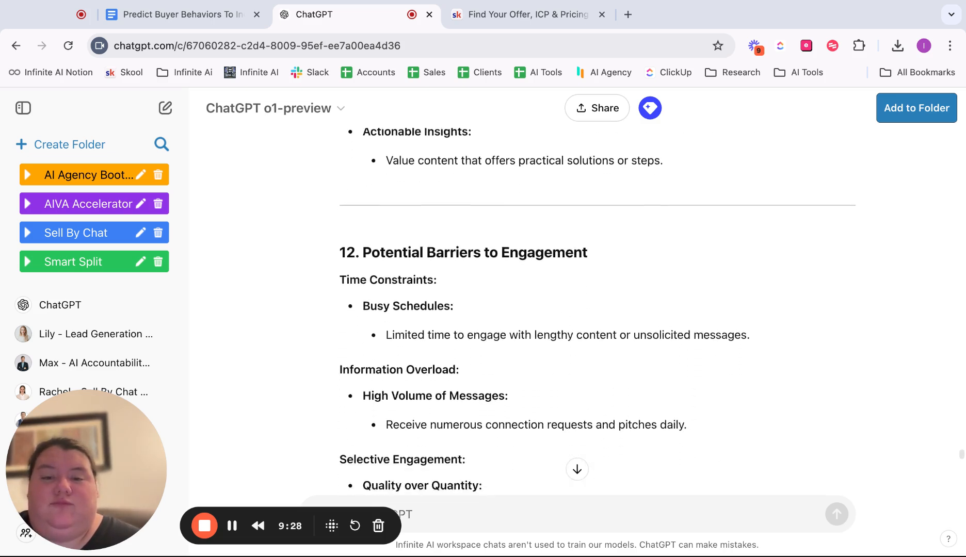
scroll(576, 309, down, 6)
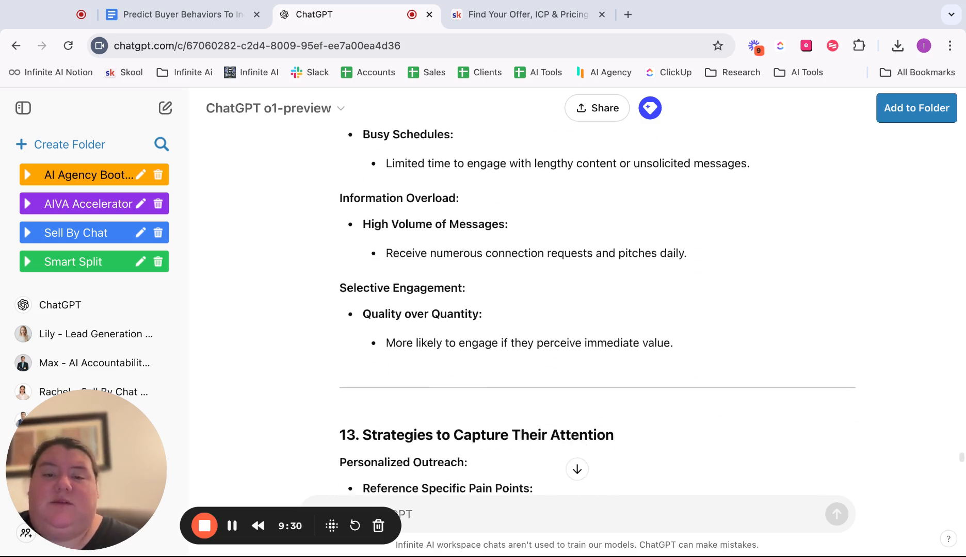
- Review Strategies to Capture Their Attention, Examples of Engagement and the Next Steps closing the LinkedIn answer
scroll(576, 310, down, 10)
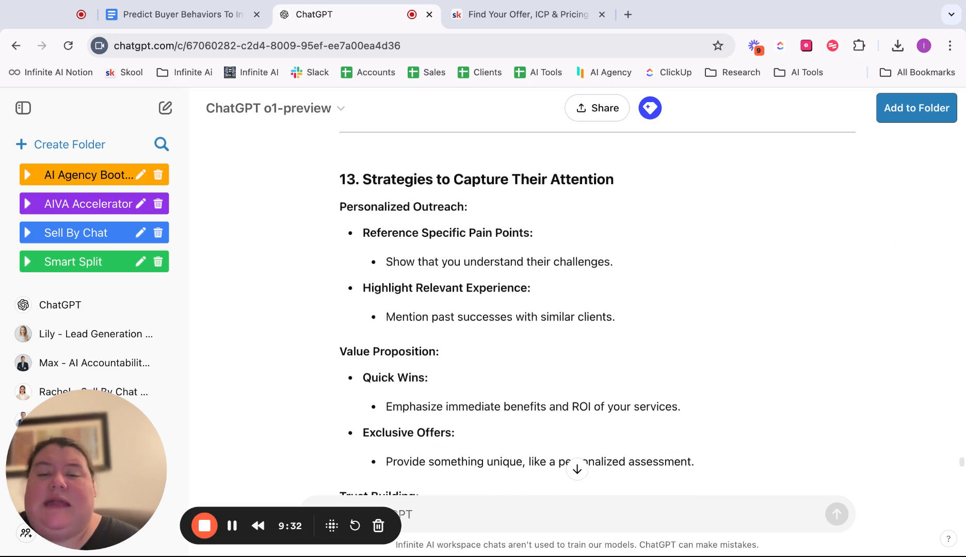
scroll(576, 310, down, 12)
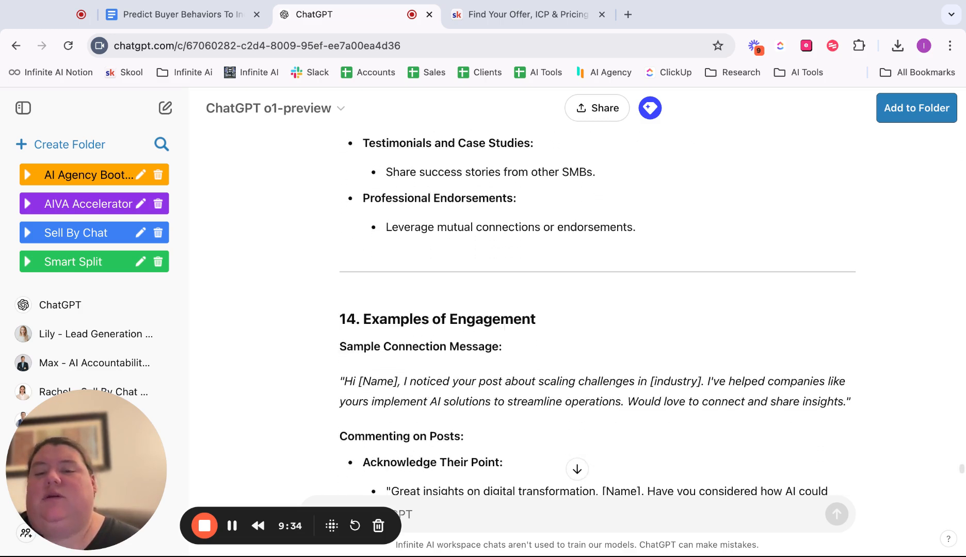
scroll(576, 309, up, 6)
scroll(410, 406, up, 20)
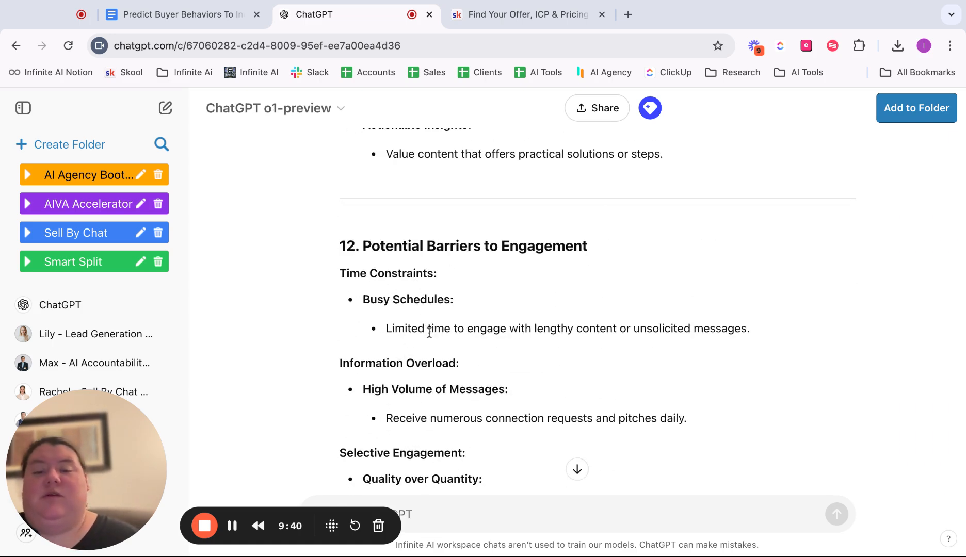
scroll(428, 332, down, 20)
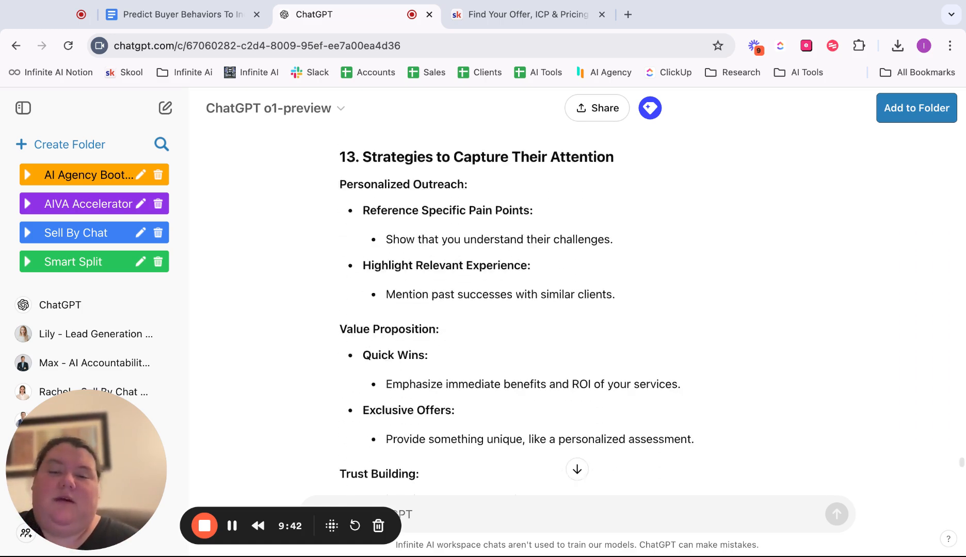
scroll(596, 309, down, 18)
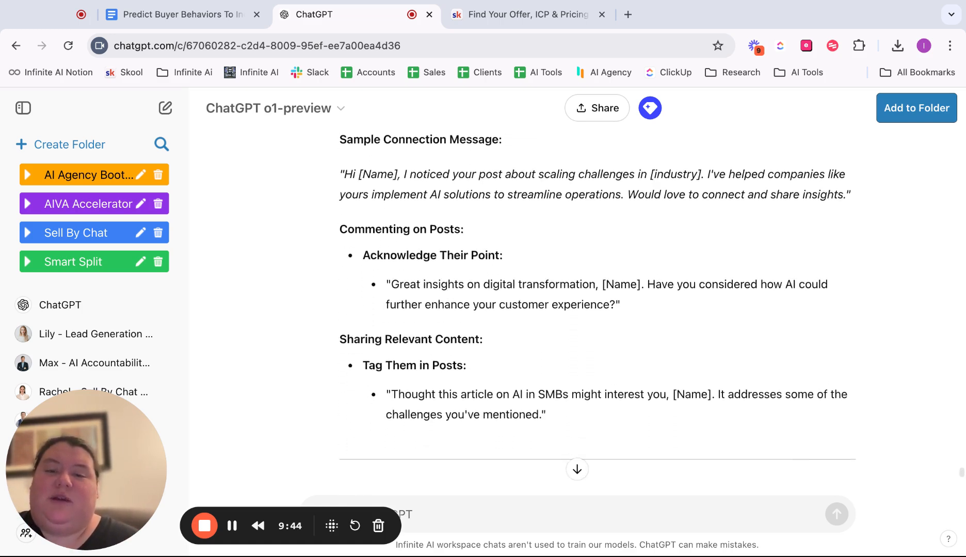
scroll(596, 310, down, 20)
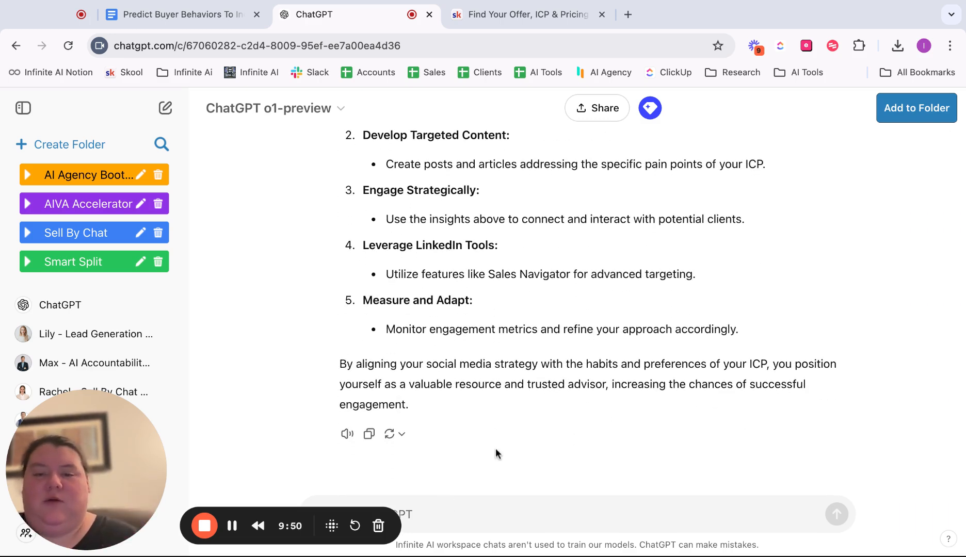
key(super+v)
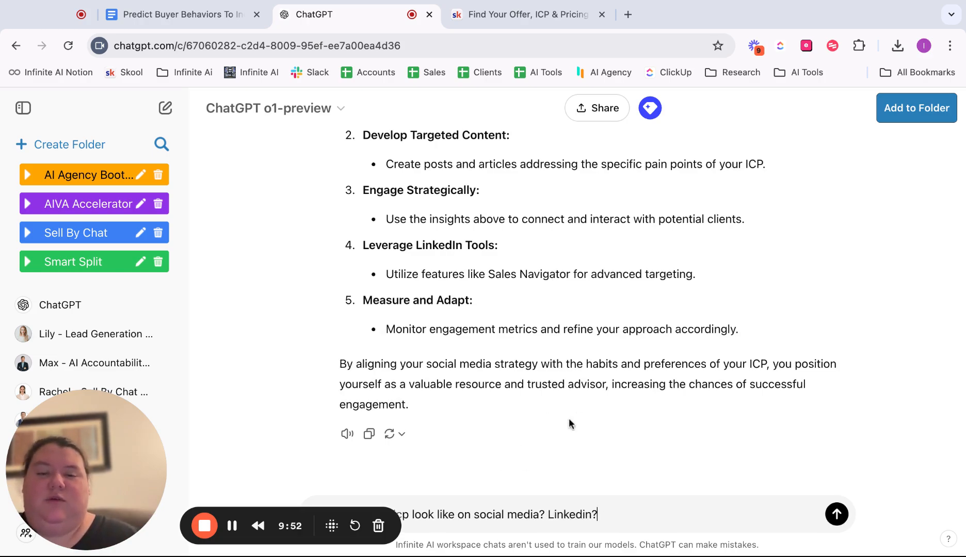
scroll(569, 418, up, 10)
scroll(569, 418, up, 20)
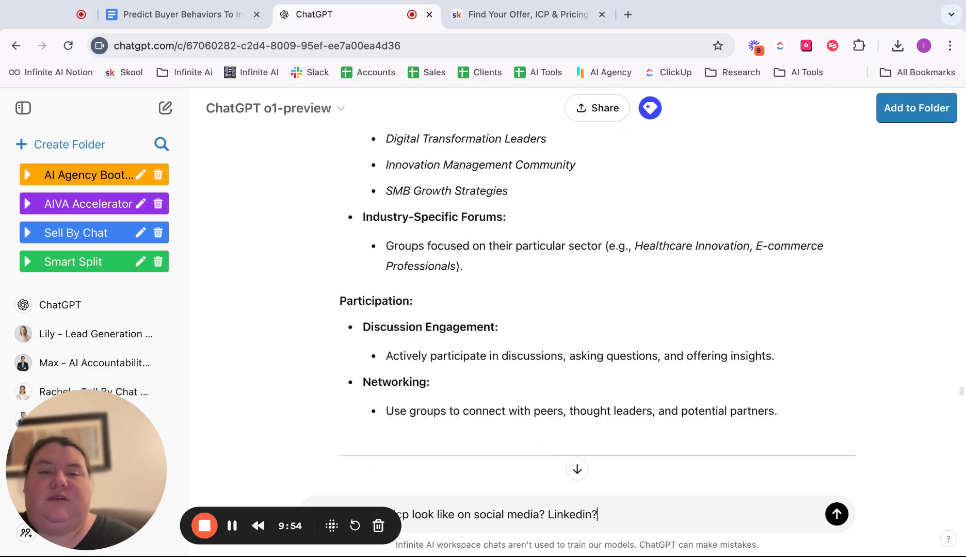
scroll(561, 395, up, 20)
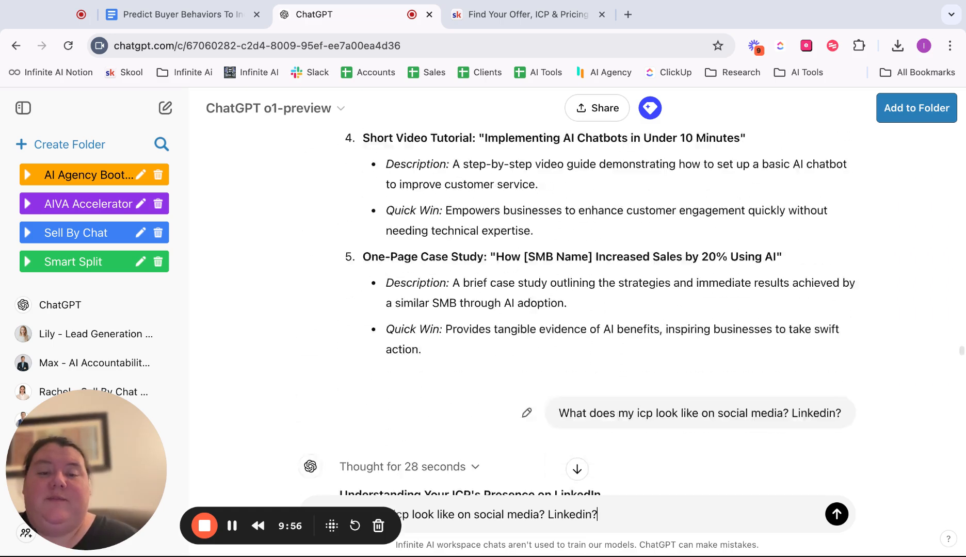
scroll(561, 395, down, 2)
click(526, 364)
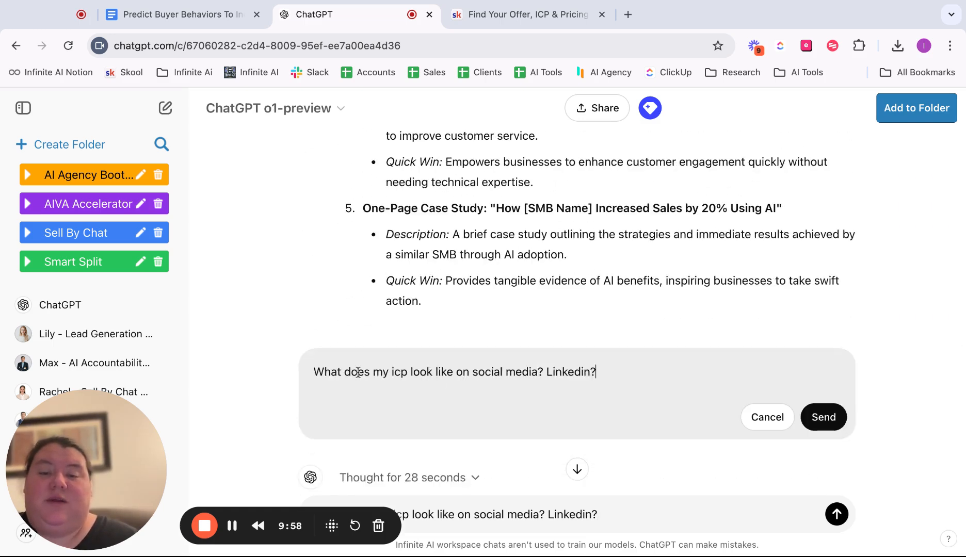
triple_click(491, 372)
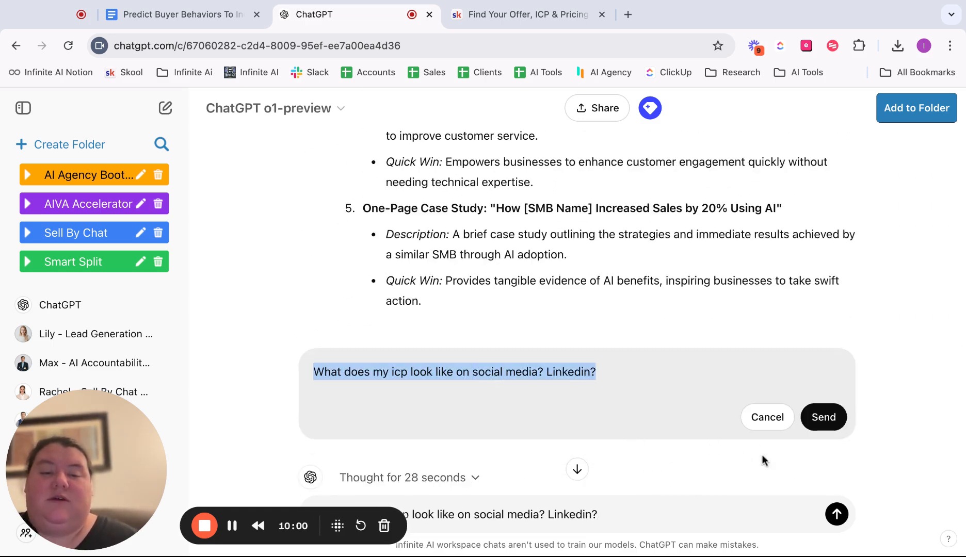
click(773, 421)
scroll(668, 397, down, 2)
key(super+a)
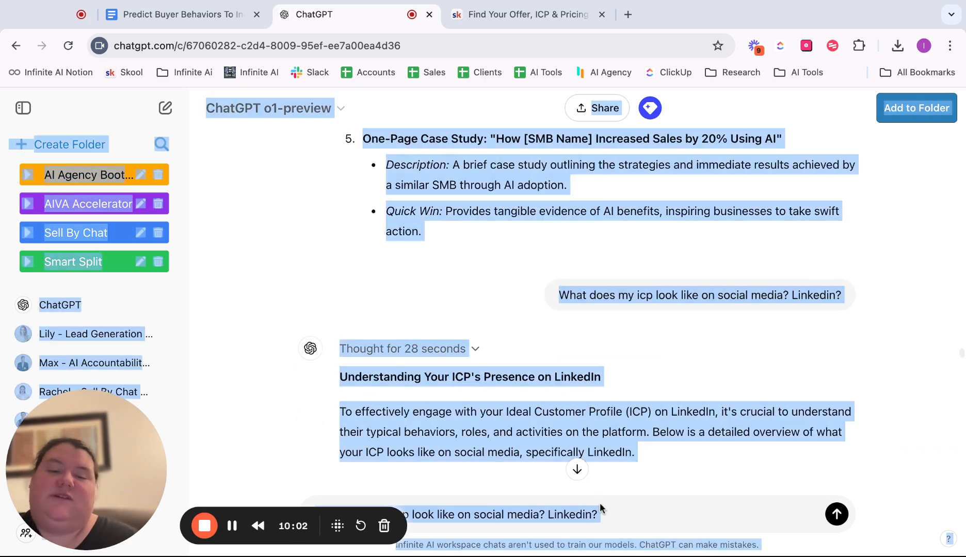
click(600, 511)
key(super+a)
key(BackSpace)
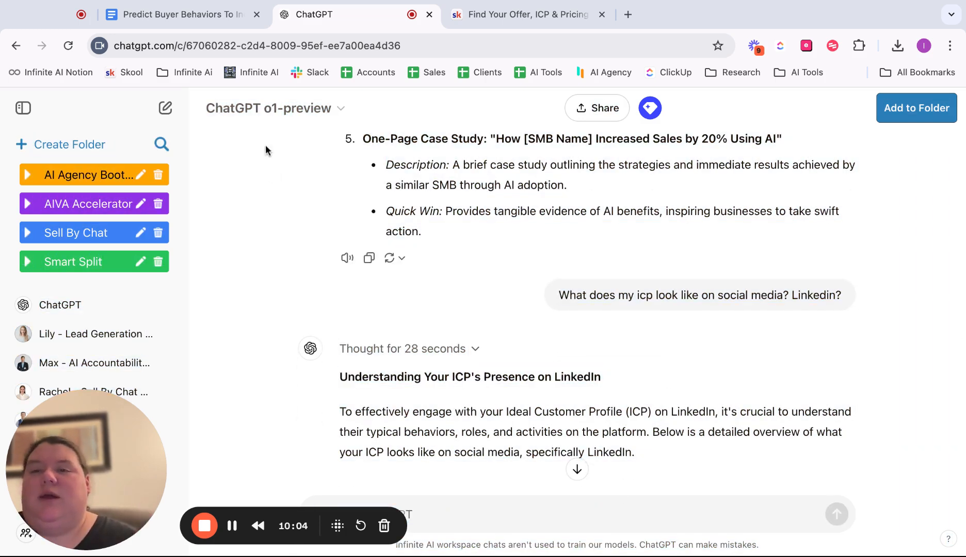
- Copy "How should my profile look like to attract the right buyers?" from the Google Docs prompt list and send it in ChatGPT
click(186, 15)
scroll(345, 328, down, 2)
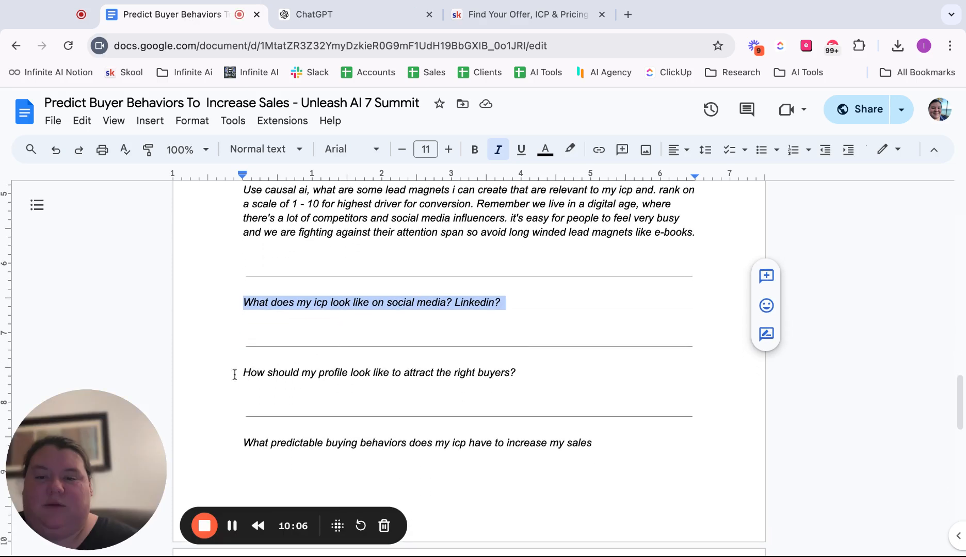
drag(234, 374, 540, 390)
key(ctrl+c)
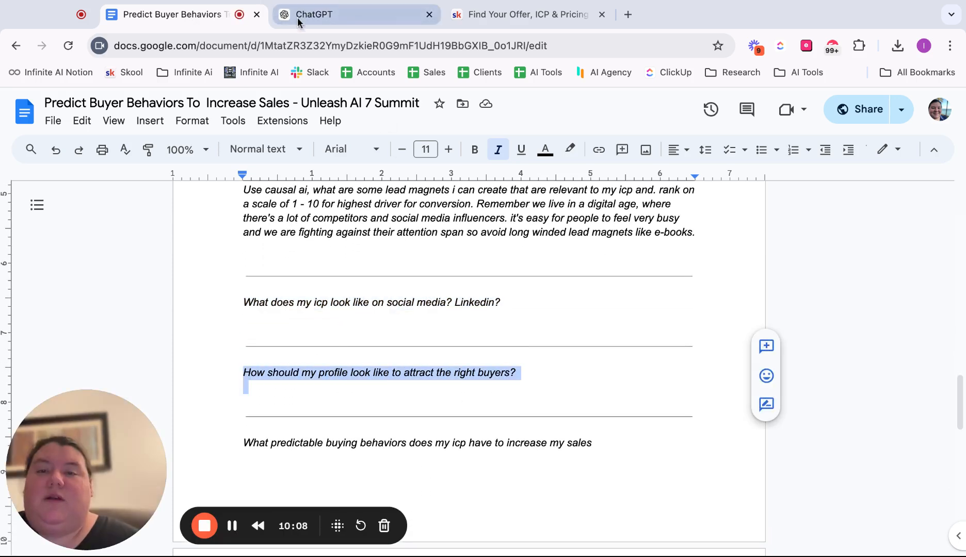
click(314, 25)
click(481, 513)
key(ctrl+v)
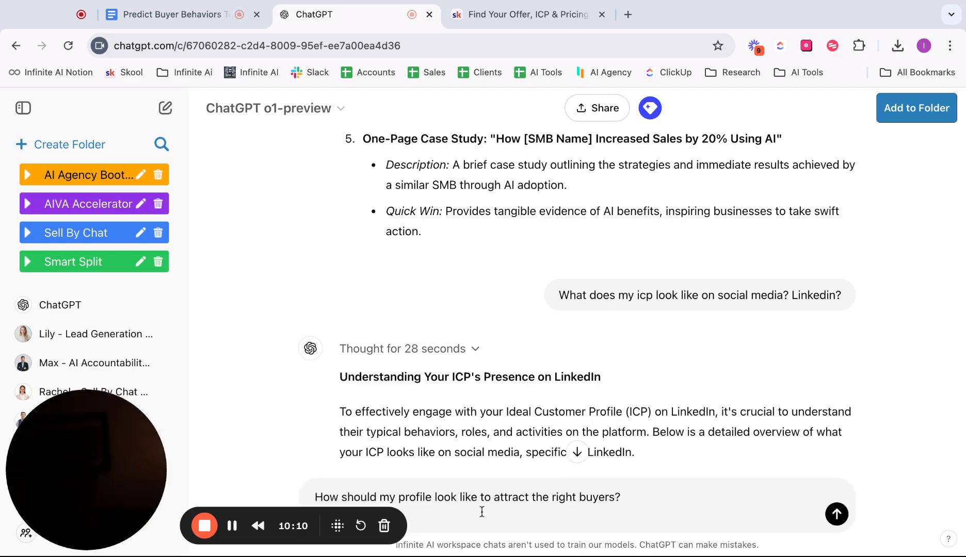
key(Return)
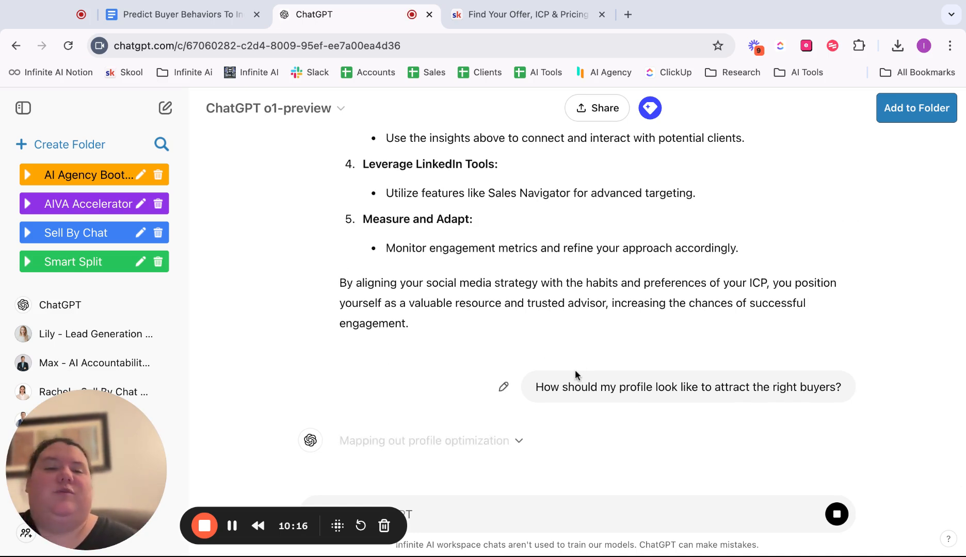
- Switch to the Google Docs prompt list, select the predictable buying behaviors prompt and look over the remaining prompts
click(202, 16)
scroll(353, 335, down, 3)
triple_click(230, 362)
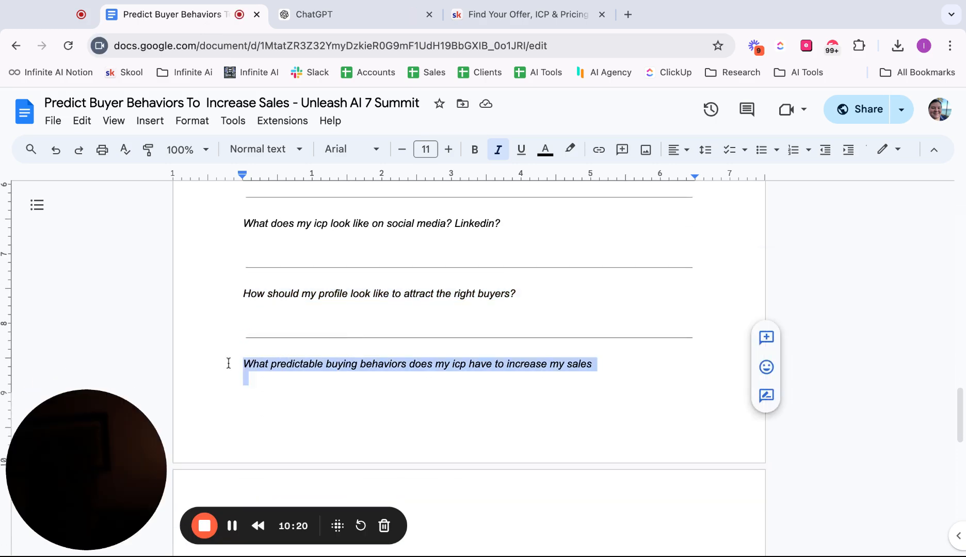
scroll(606, 314, down, 5)
scroll(606, 315, down, 4)
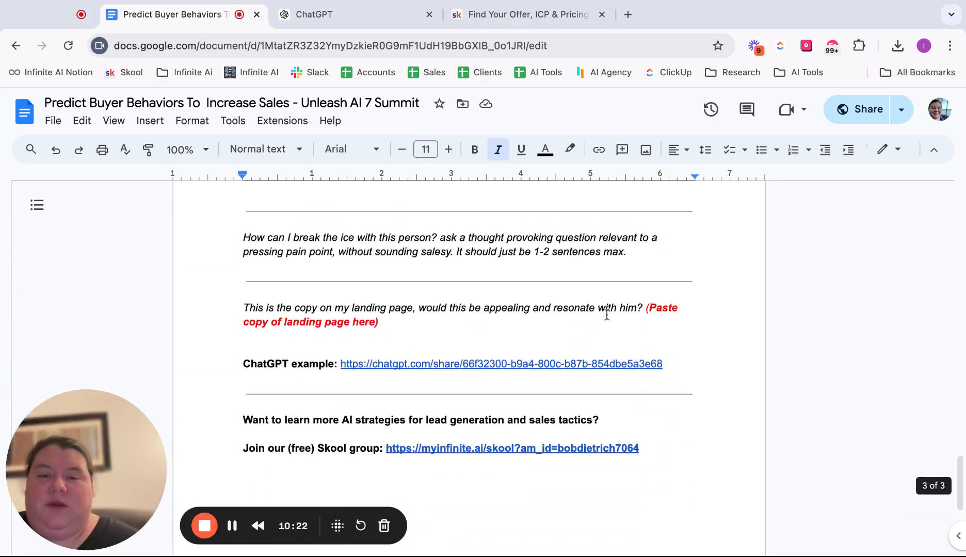
scroll(606, 315, up, 8)
scroll(511, 340, up, 2)
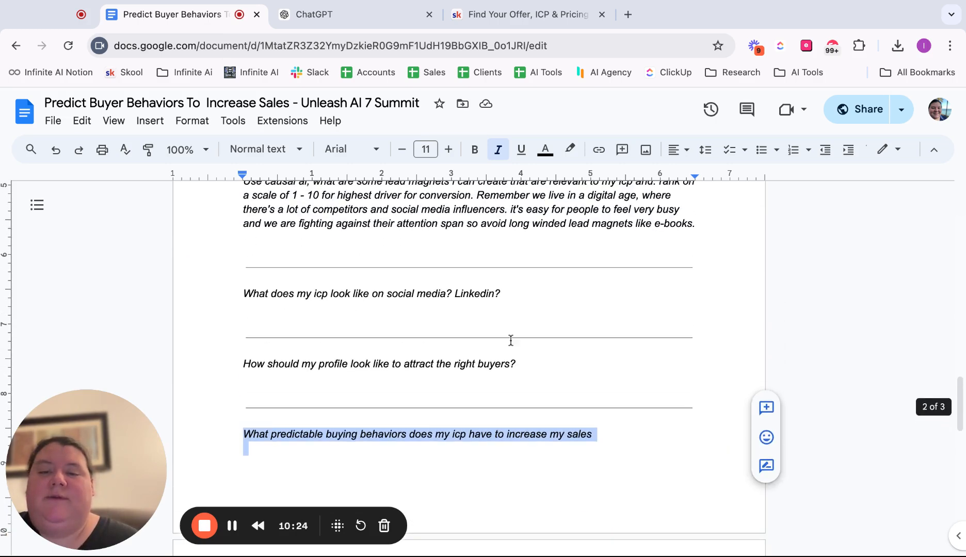
- Return to ChatGPT and find the start of the profile optimization answer, highlighting the beginning of its question
click(364, 18)
scroll(401, 254, up, 10)
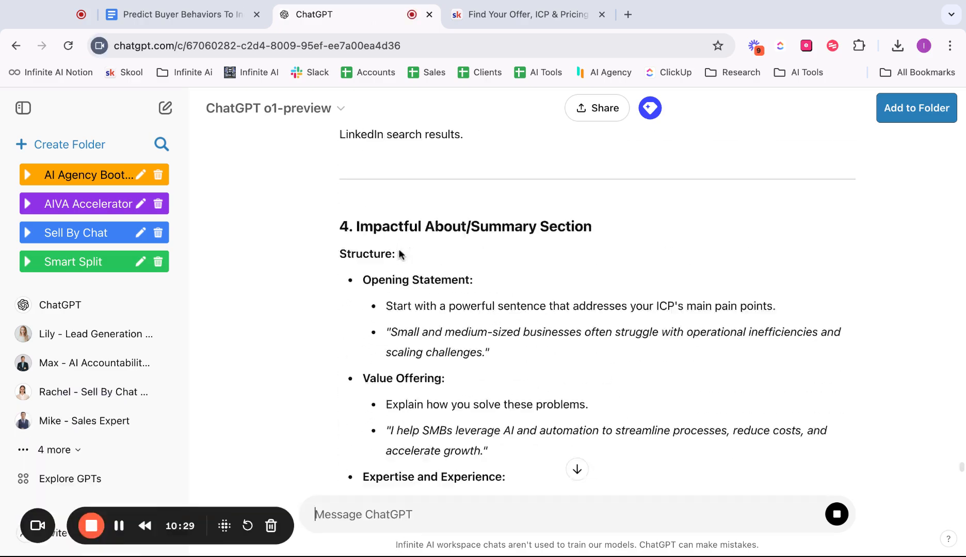
scroll(400, 253, up, 15)
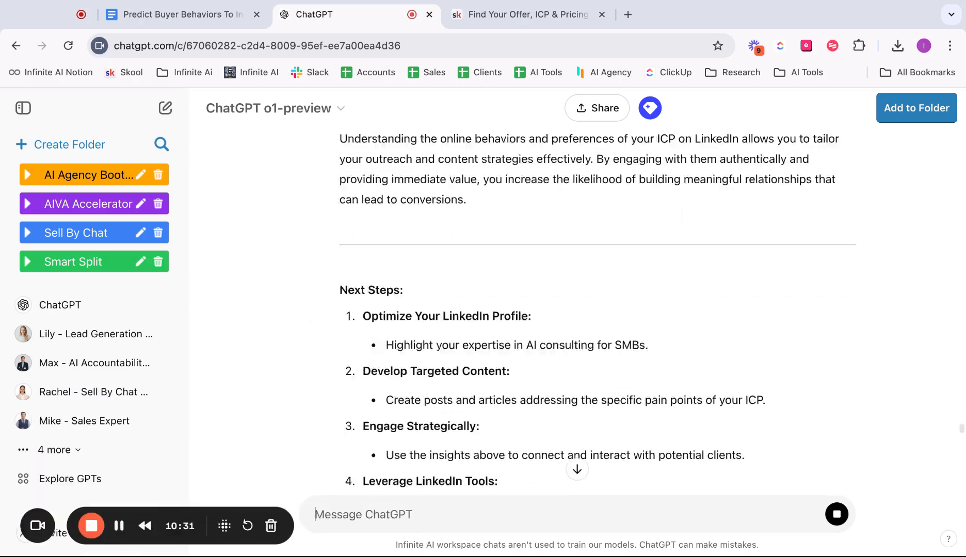
scroll(400, 253, down, 5)
drag(636, 209, 539, 209)
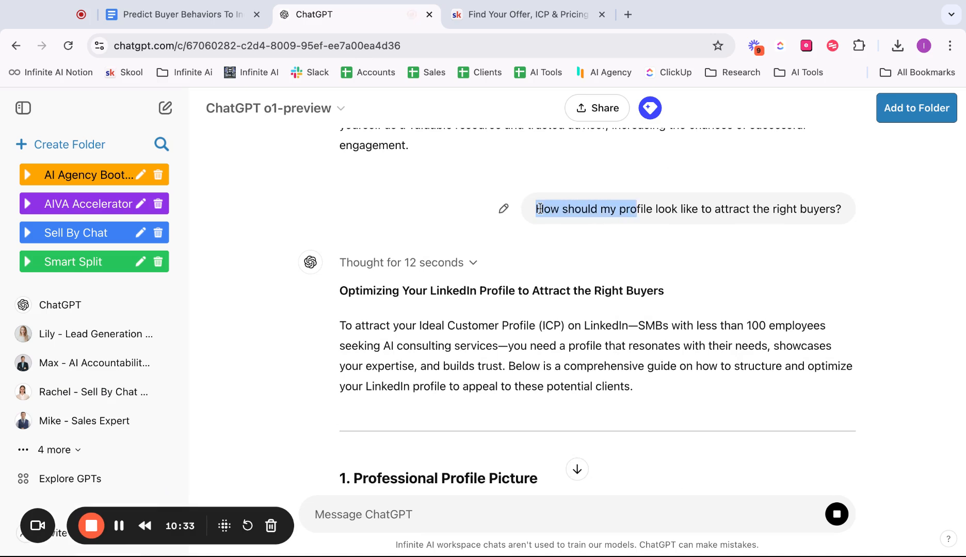
click(38, 525)
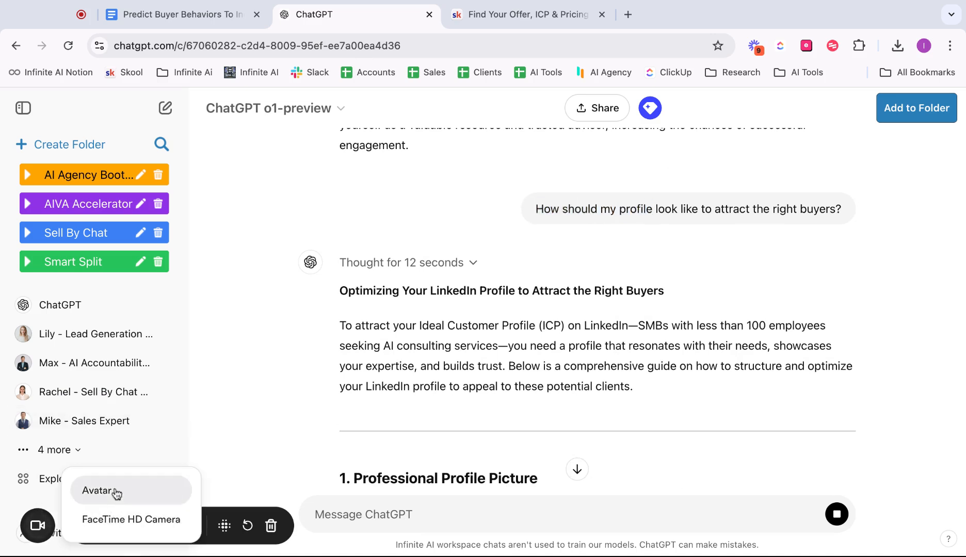
click(82, 492)
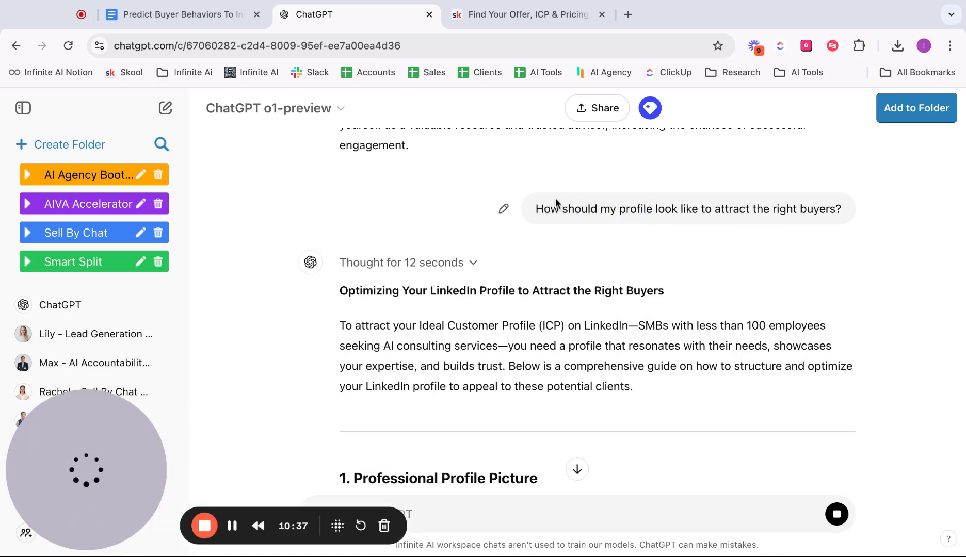
- Examine the Professional Profile Picture and Engaging Background Image advice, highlighting the question, the picture tips and the example tagline
drag(533, 209, 843, 209)
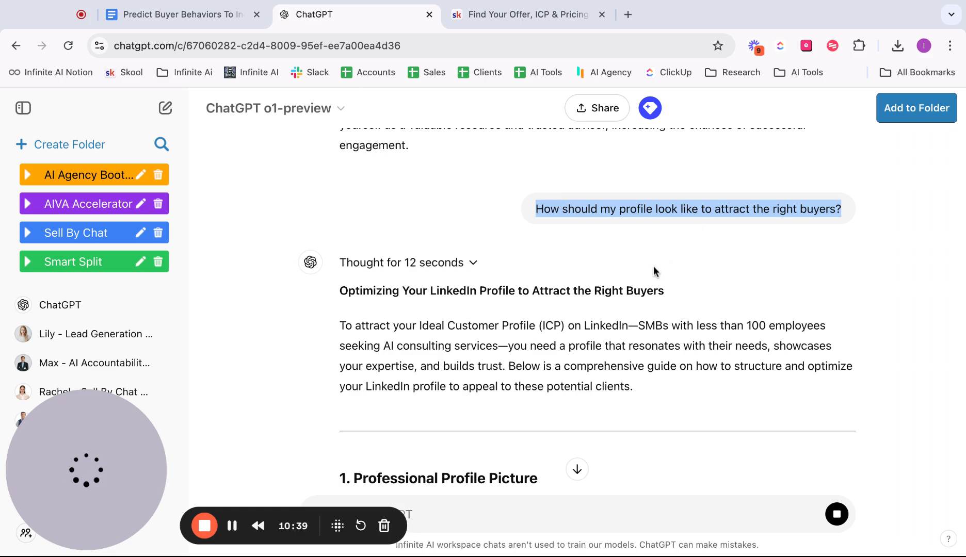
scroll(658, 268, down, 5)
scroll(654, 272, down, 1)
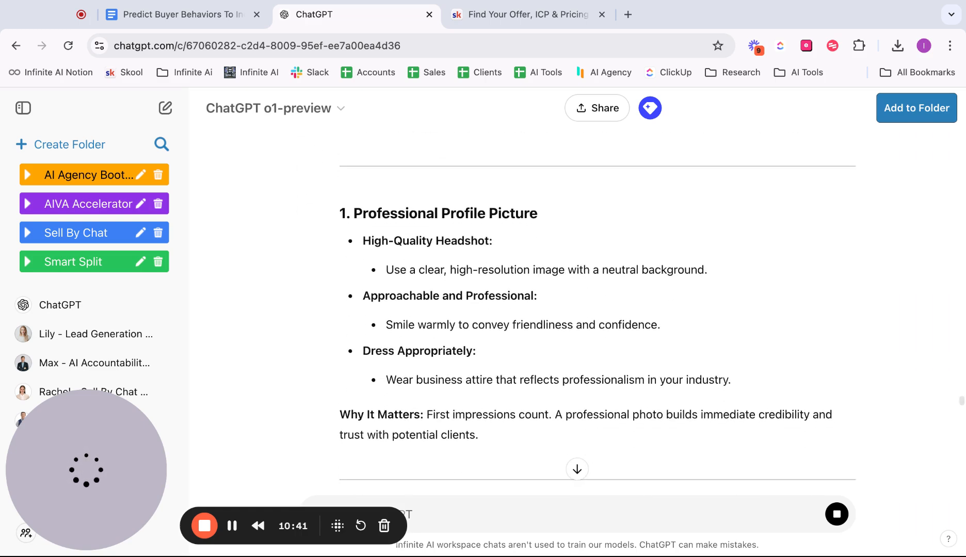
drag(424, 269, 730, 380)
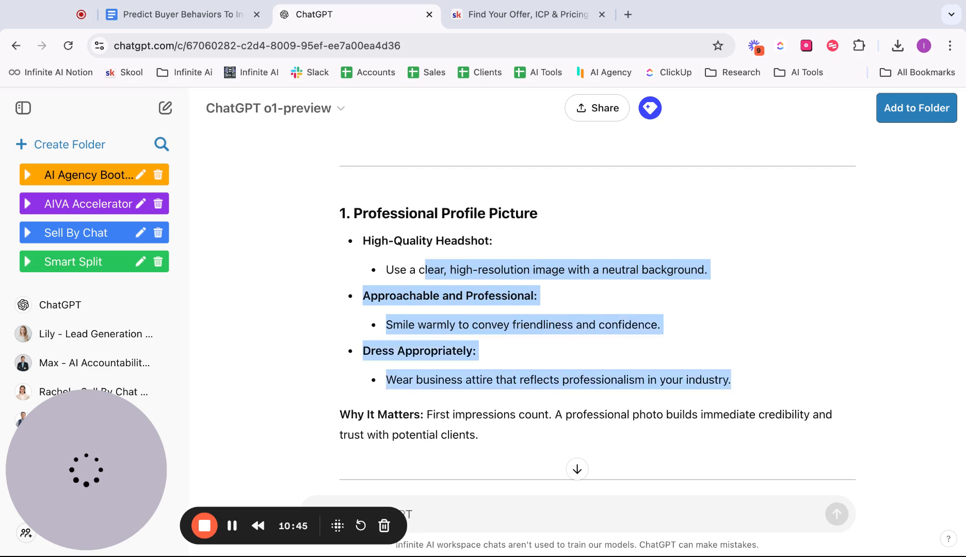
scroll(651, 312, down, 5)
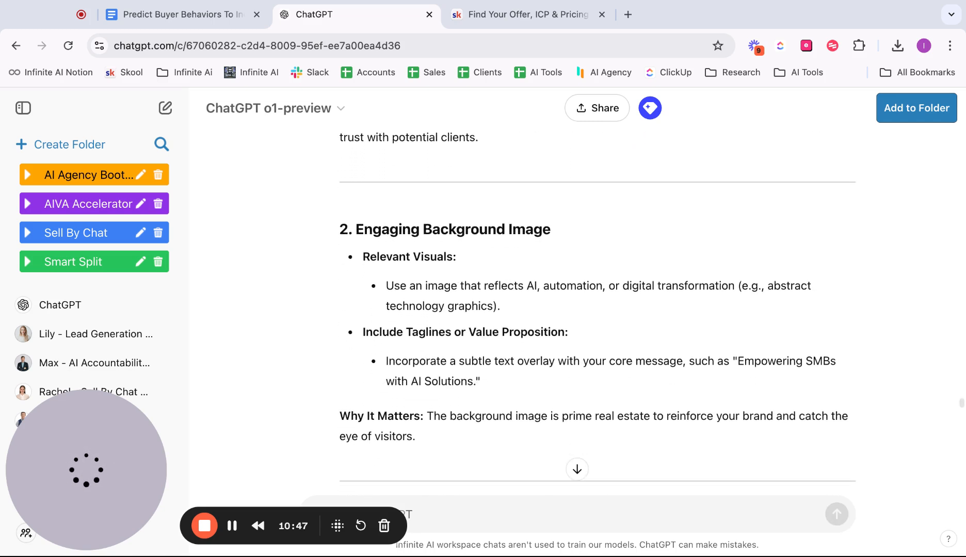
scroll(598, 303, down, 2)
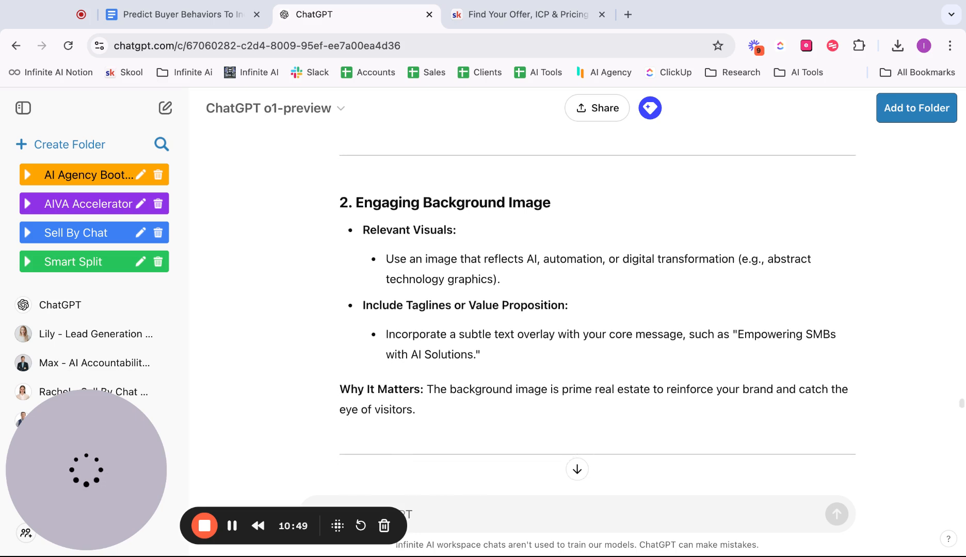
scroll(597, 304, down, 1)
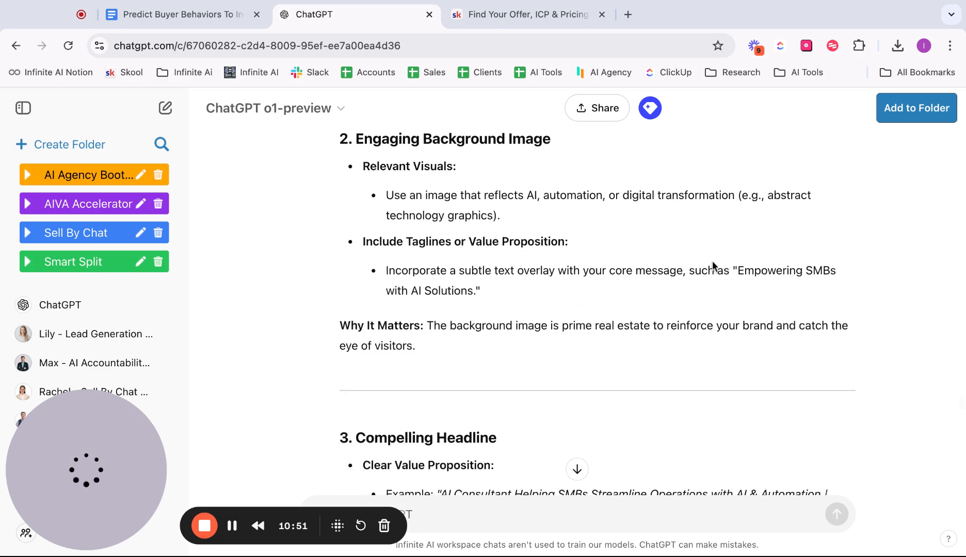
drag(736, 268, 739, 287)
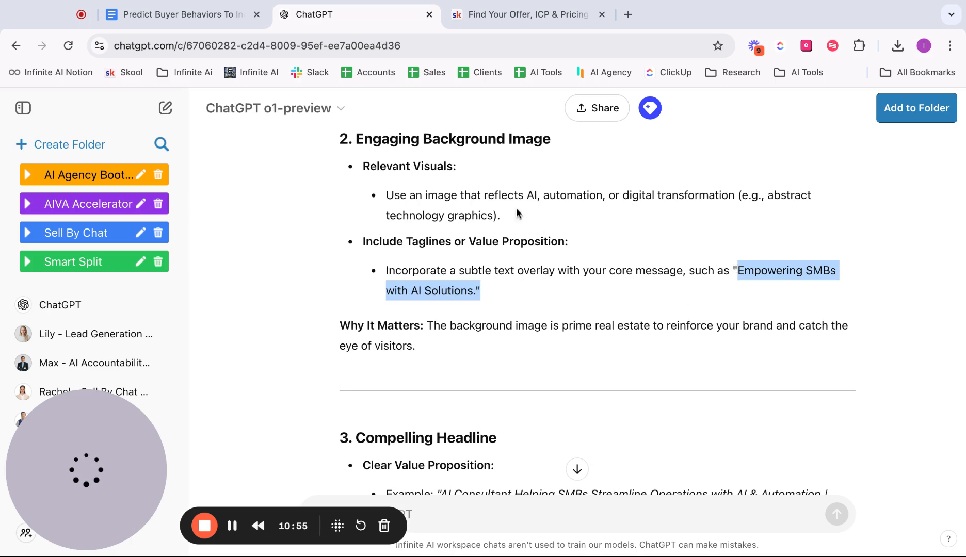
drag(452, 205, 453, 178)
- Examine the Compelling Headline and Impactful About/Summary Section advice, highlighting the example headline and the suggested keywords
scroll(452, 178, down, 3)
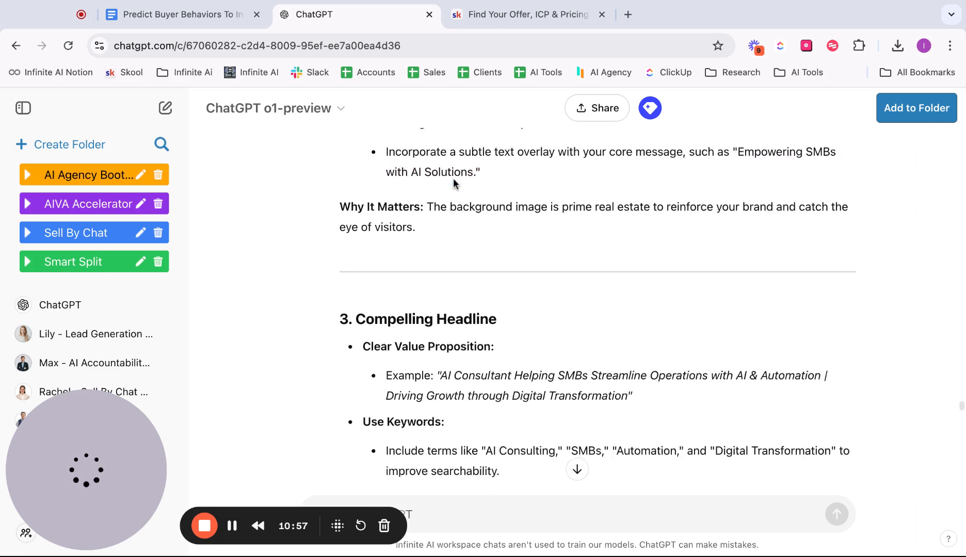
scroll(453, 184, down, 1)
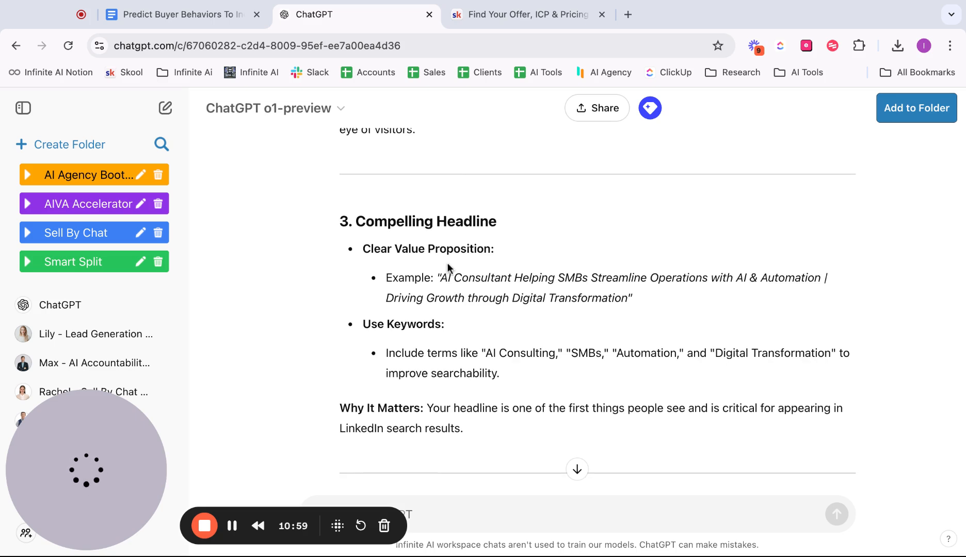
drag(437, 278, 544, 319)
scroll(565, 317, down, 1)
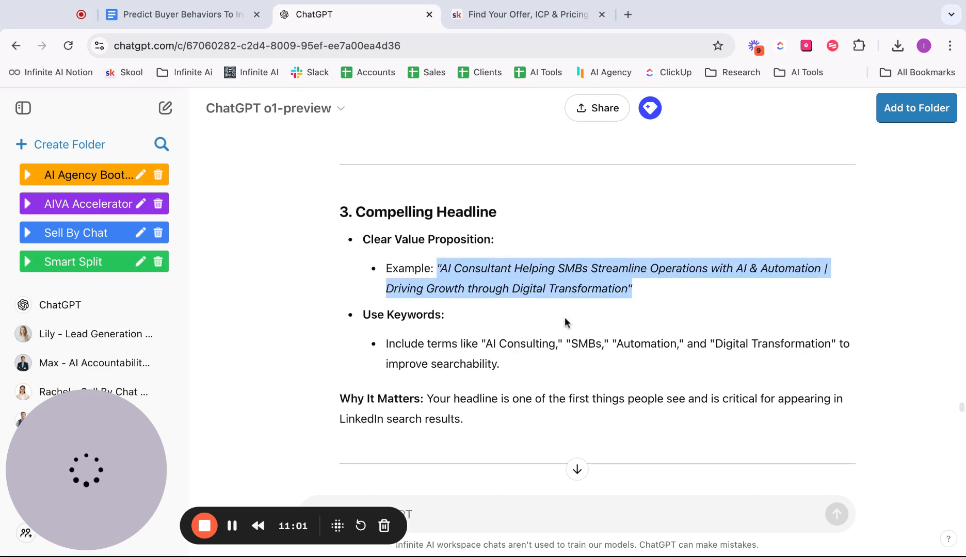
scroll(569, 298, down, 3)
drag(489, 275, 786, 272)
scroll(786, 272, down, 5)
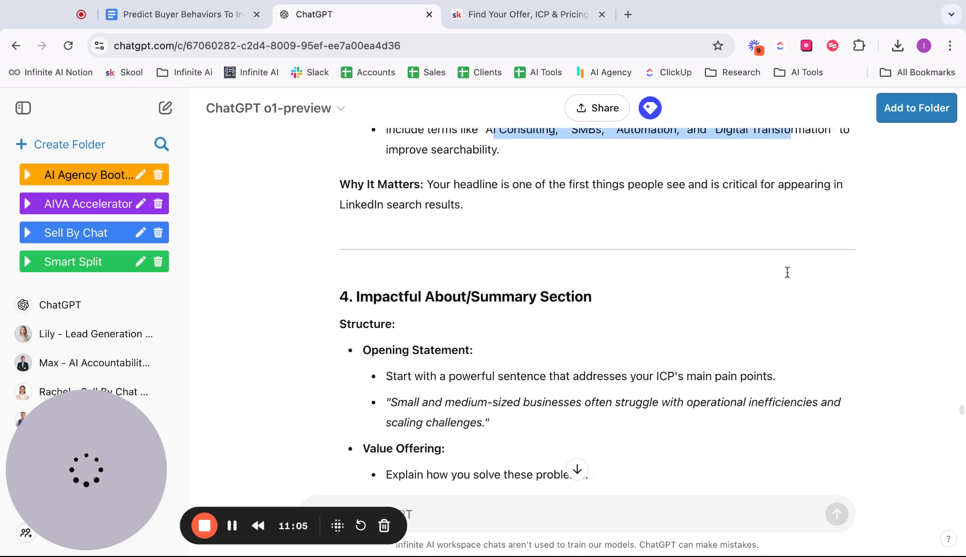
scroll(501, 258, down, 2)
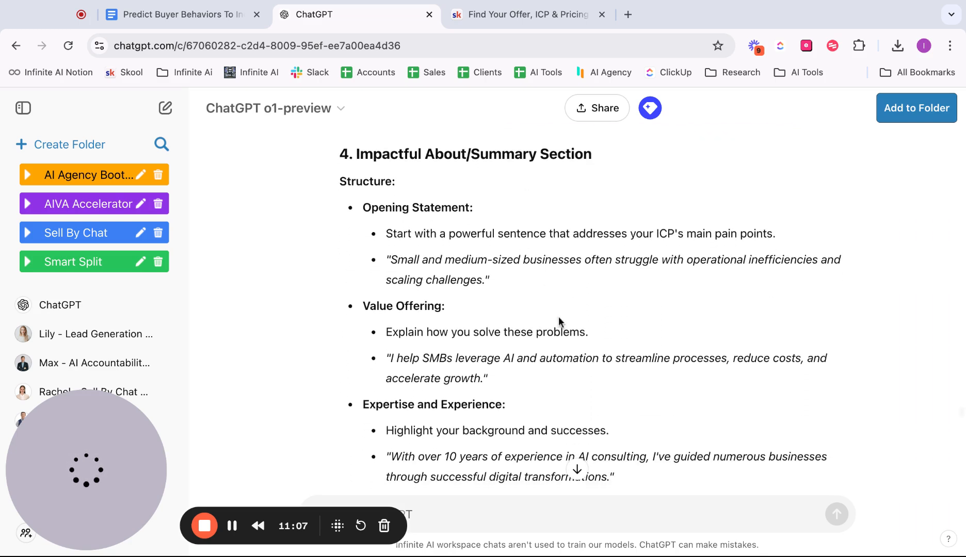
scroll(558, 318, down, 3)
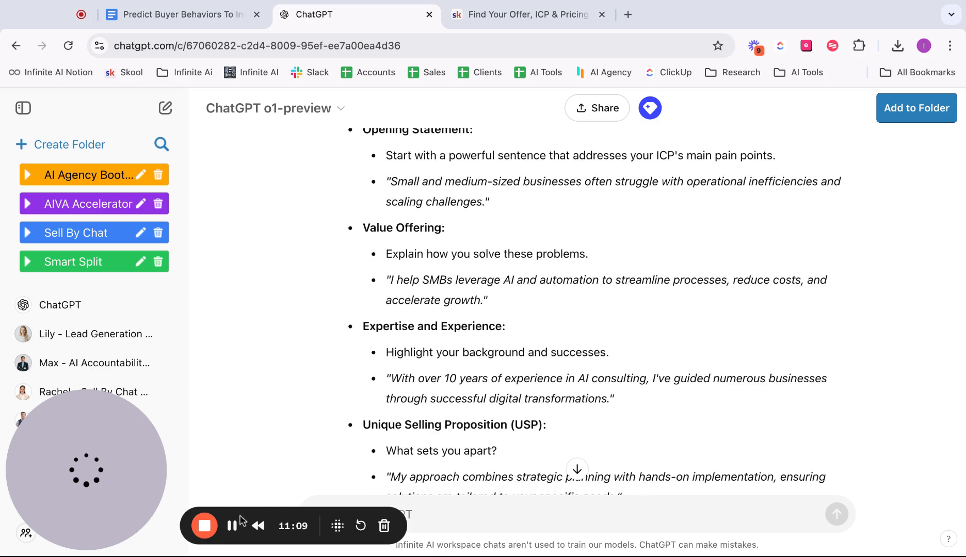
scroll(494, 305, up, 4)
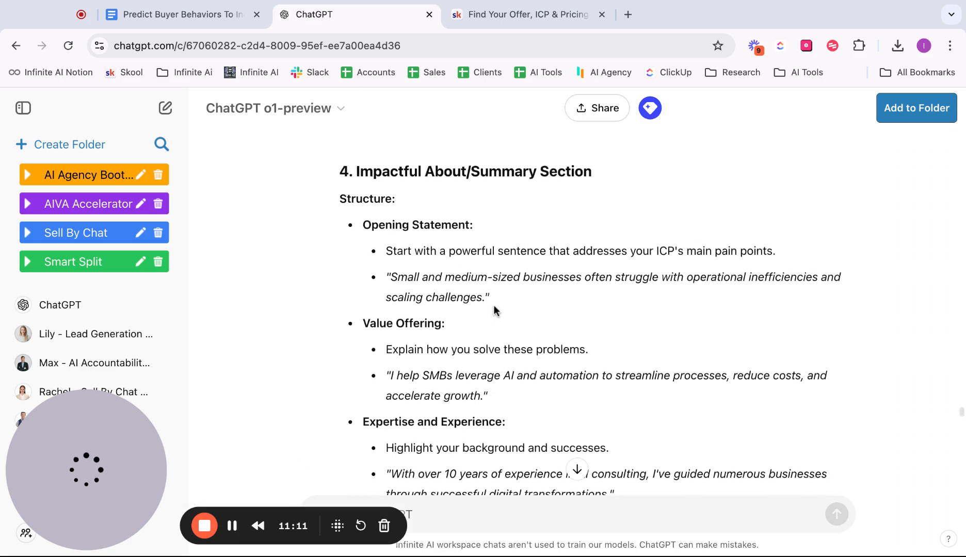
scroll(493, 305, down, 15)
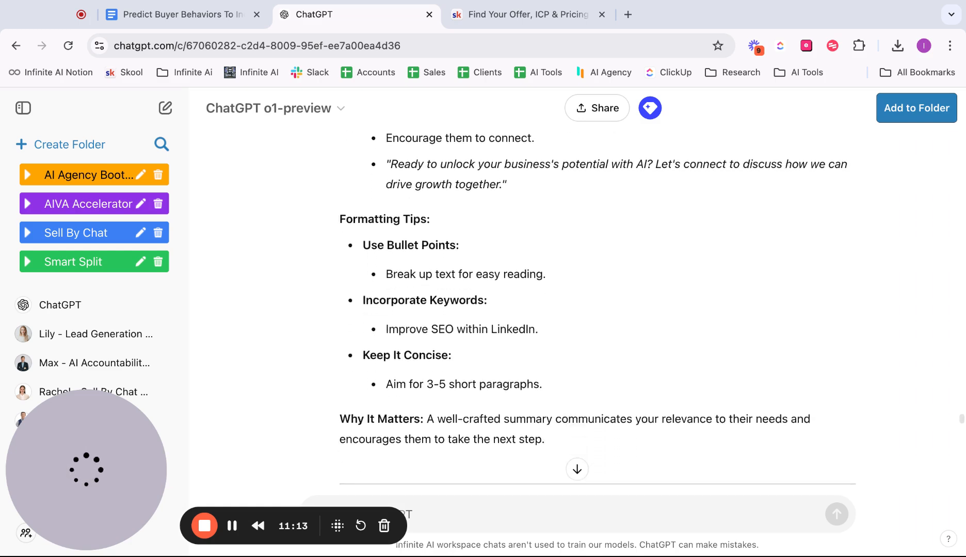
- Skim the rest of the profile answer, from the Detailed Experience Section through Consistency Across Platforms to the Next Steps
scroll(598, 317, down, 12)
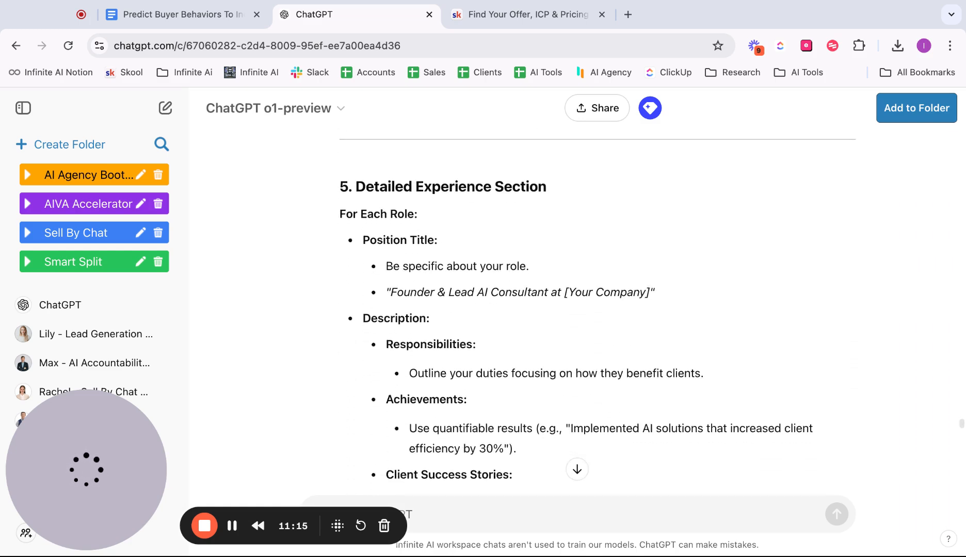
scroll(597, 305, down, 15)
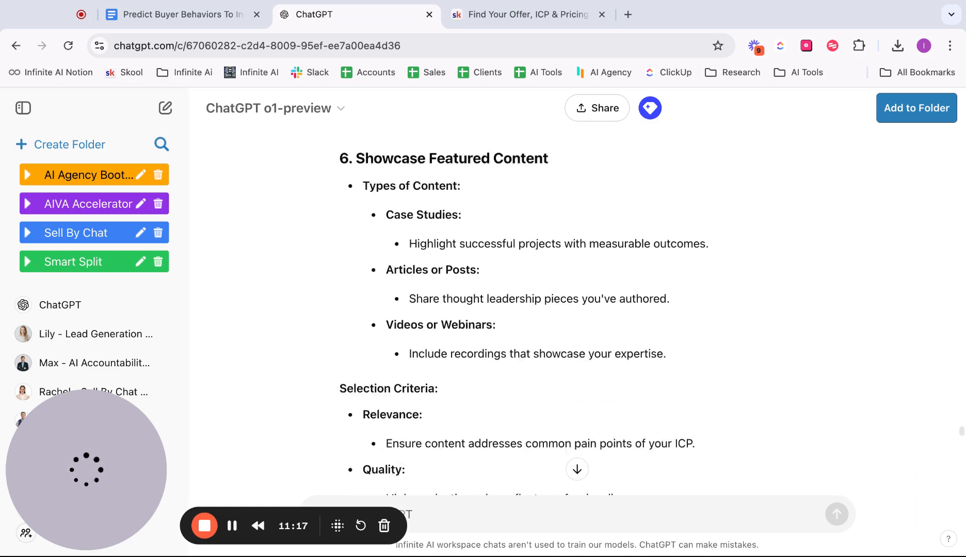
scroll(597, 305, down, 15)
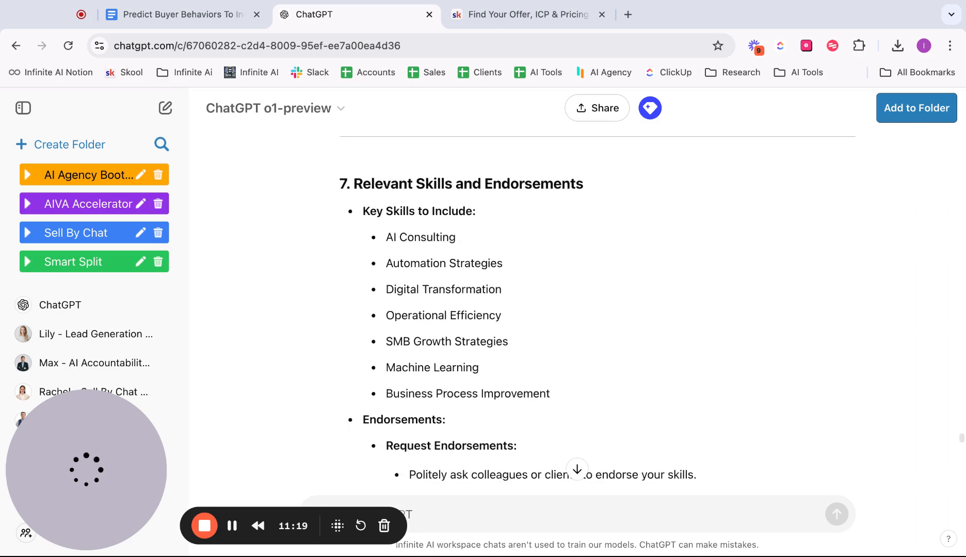
scroll(483, 316, down, 7)
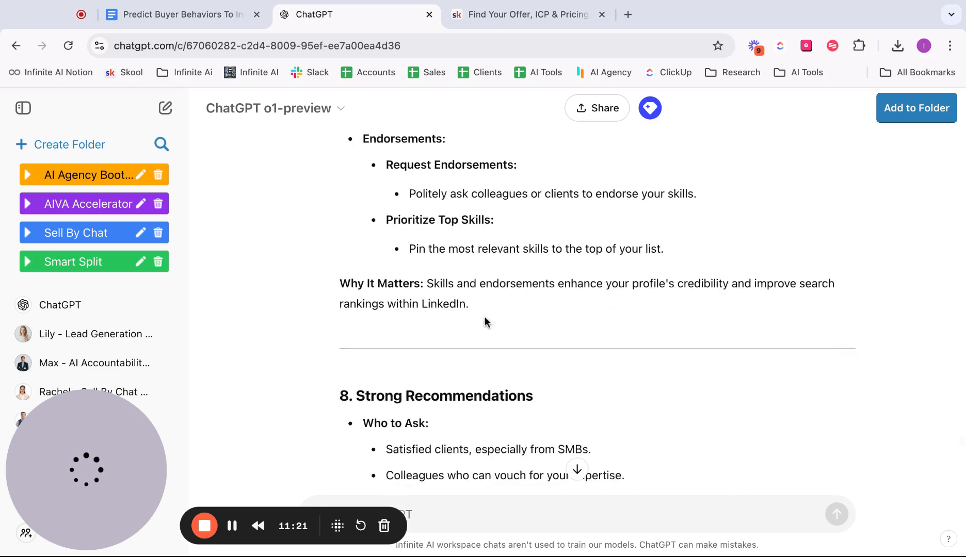
scroll(484, 317, down, 2)
scroll(484, 320, down, 7)
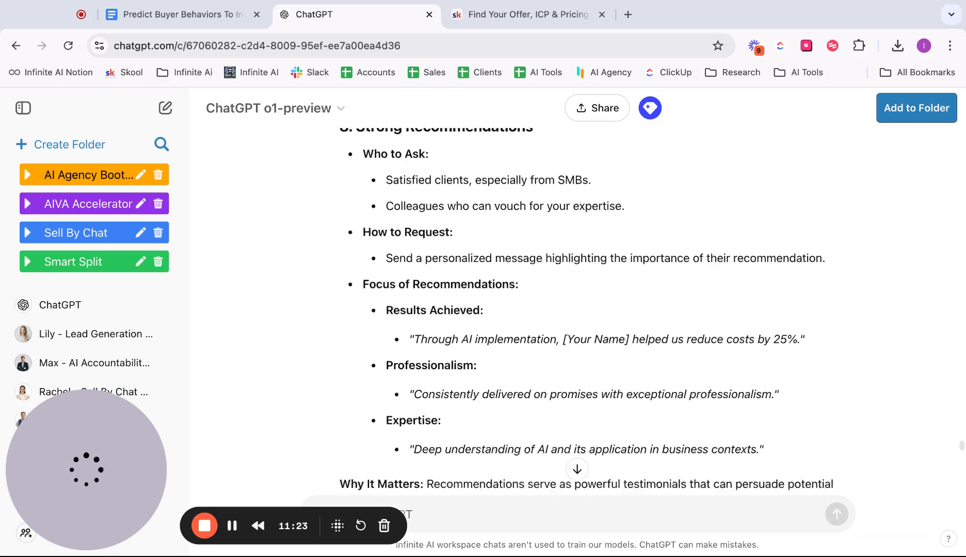
scroll(578, 310, down, 5)
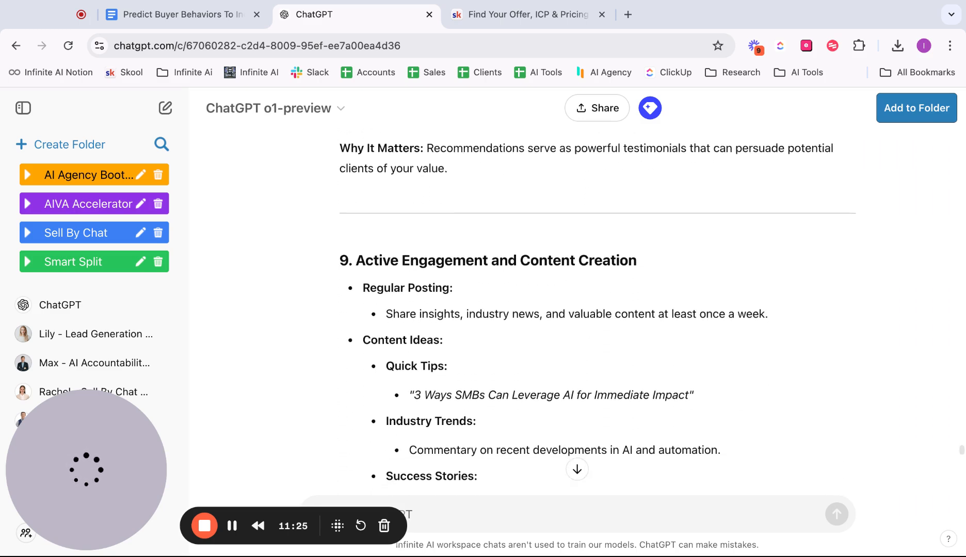
scroll(577, 310, down, 11)
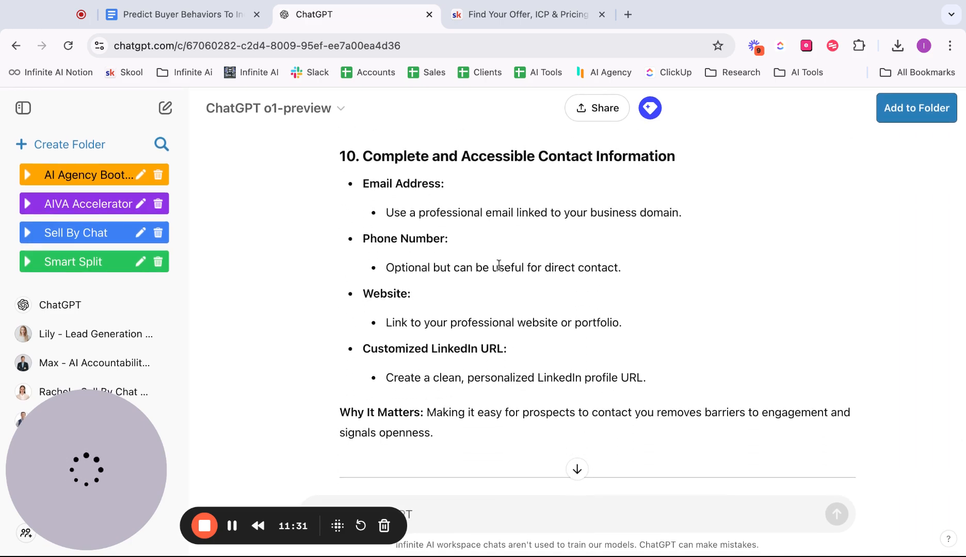
scroll(506, 342, down, 15)
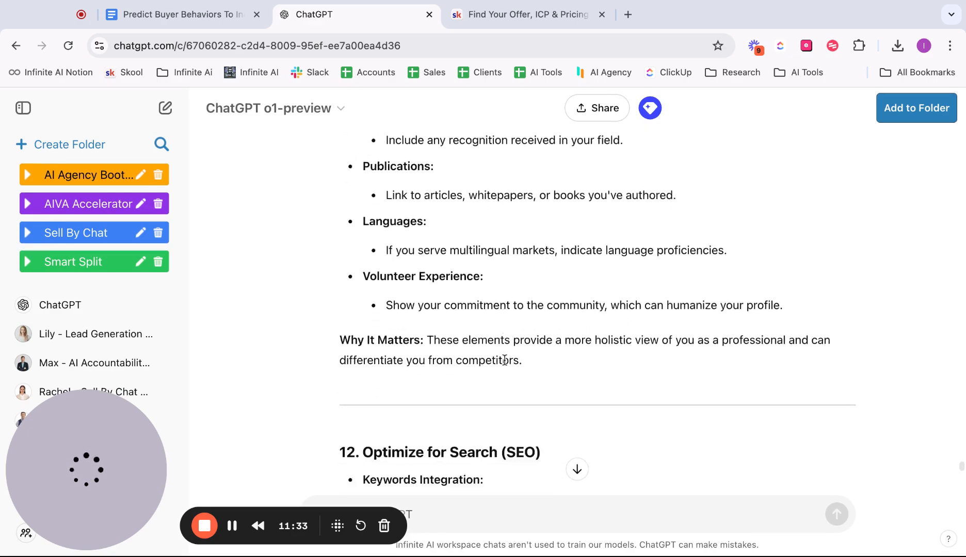
scroll(504, 360, down, 15)
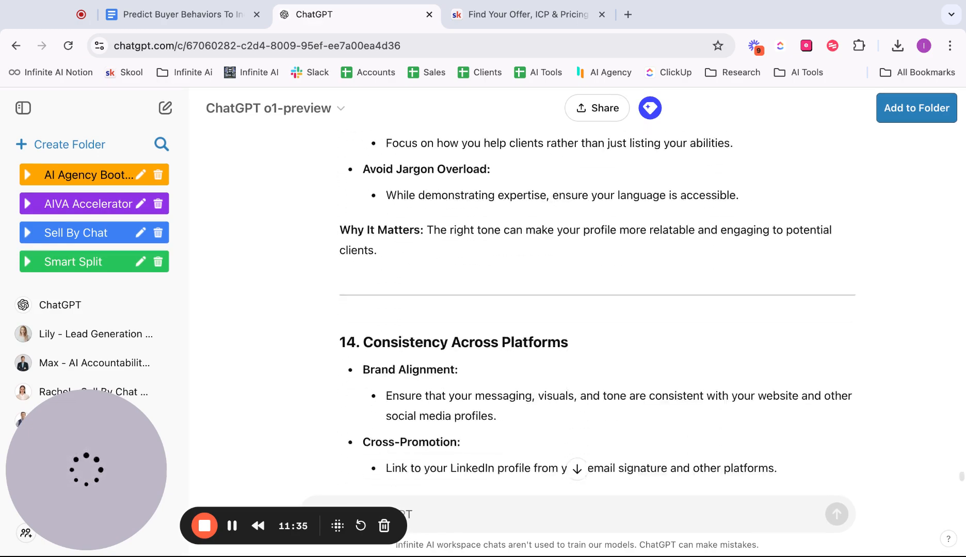
scroll(597, 299, down, 15)
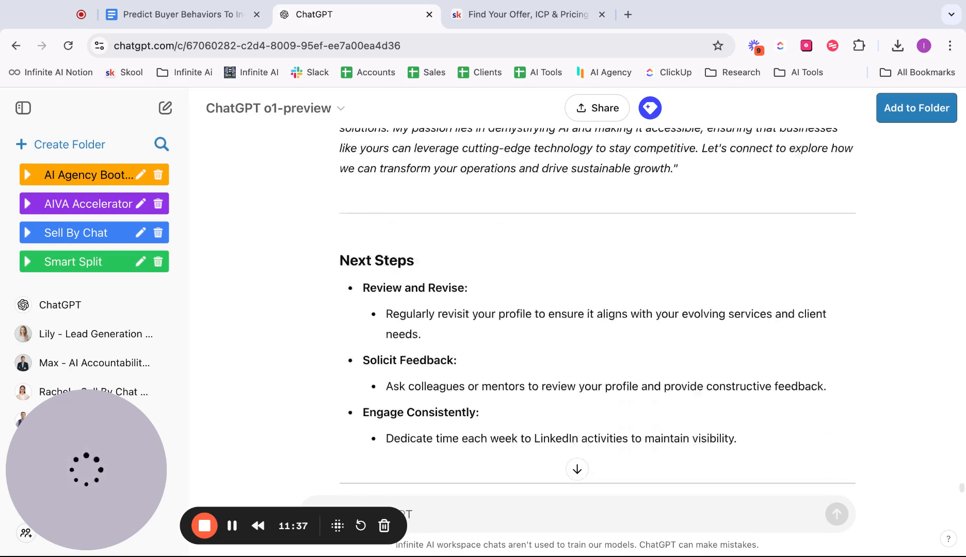
- Send the prompt "What predictable buying behaviors does my icp have to increase my sales" in the same chat
scroll(493, 465, down, 1)
text(What predictable buying behaviors does my icp have to increase my sales)
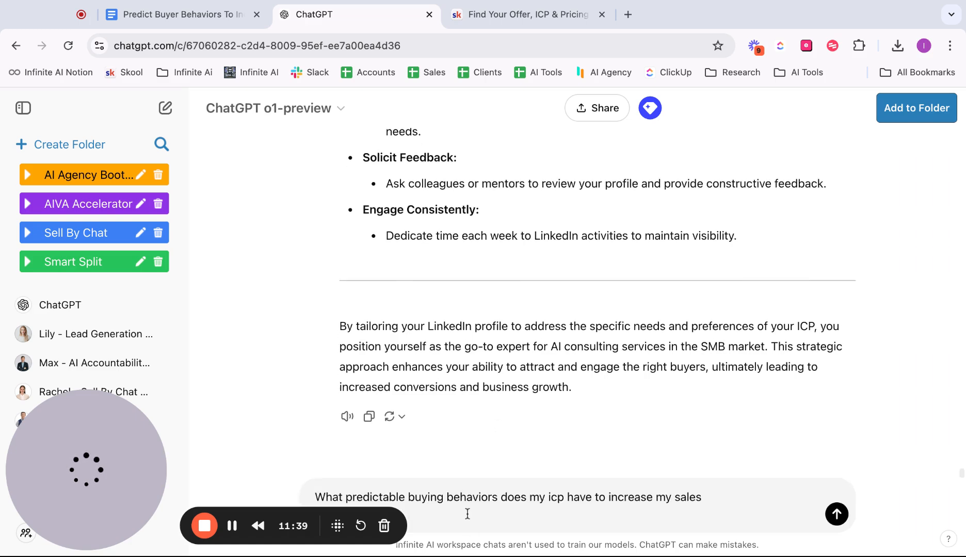
key(Return)
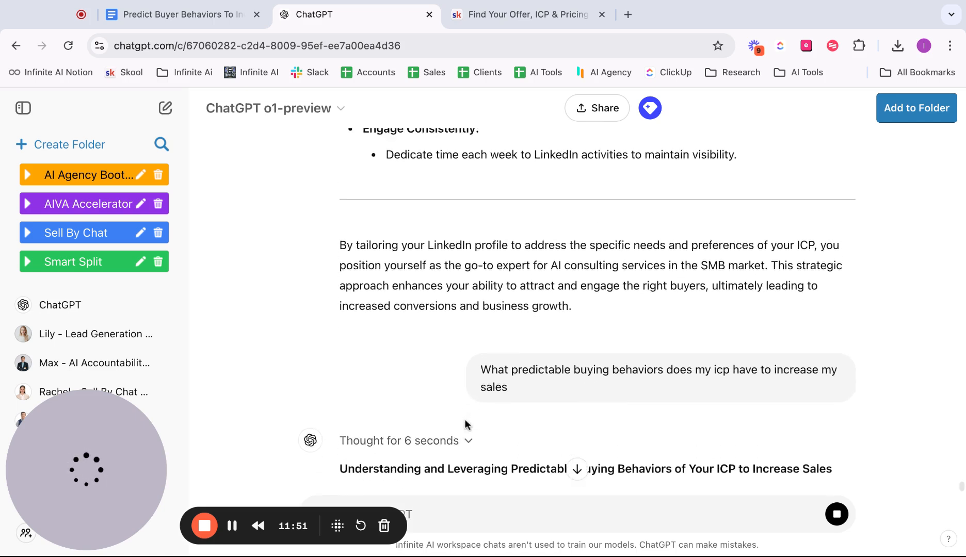
- Find the start of the buying behaviors answer, highlight its question and examine the Proactive Information Seeking section
scroll(466, 423, up, 1)
scroll(466, 424, up, 1)
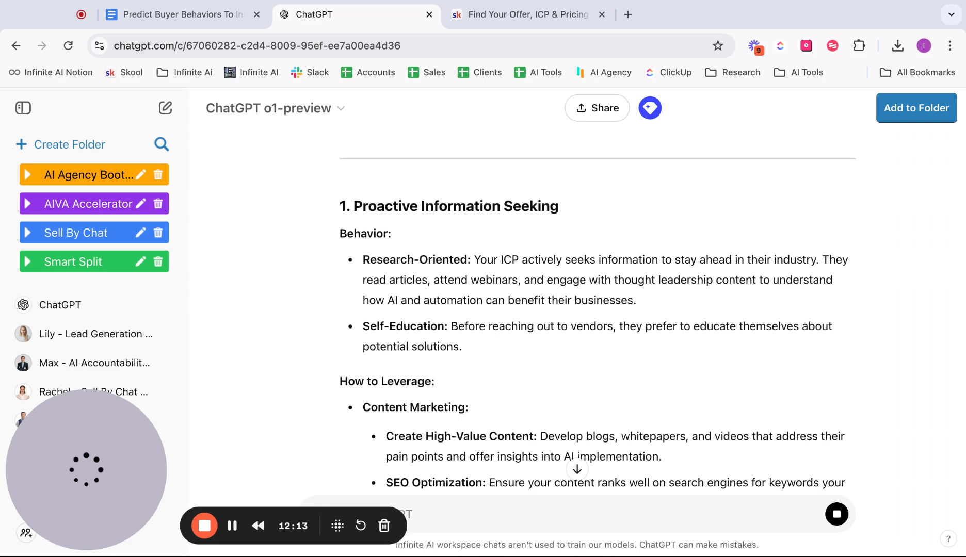
scroll(578, 335, up, 2)
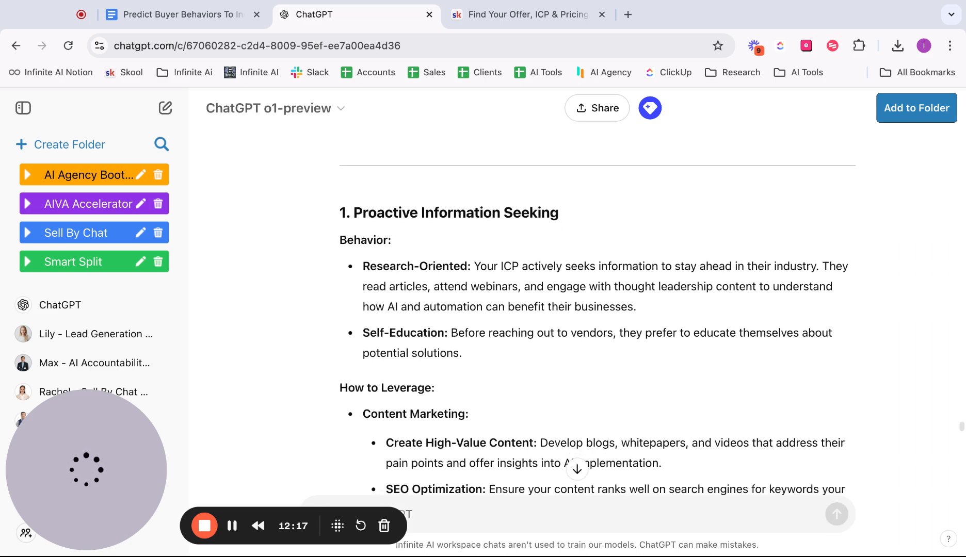
scroll(506, 261, up, 5)
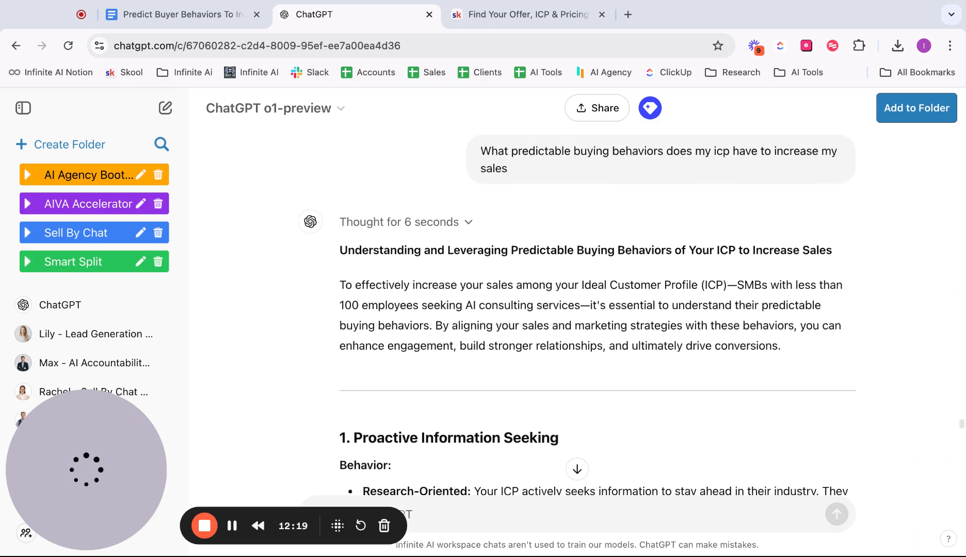
drag(523, 178, 508, 191)
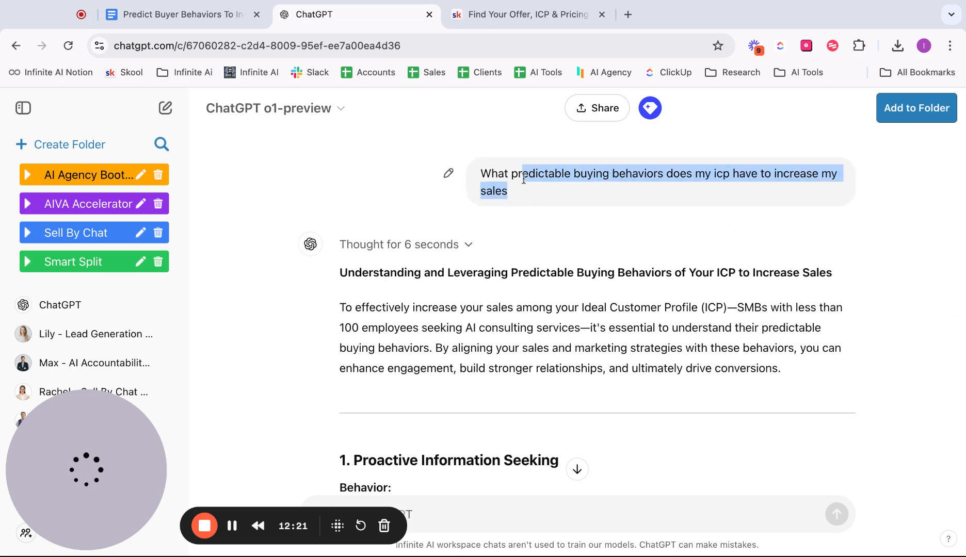
double_click(524, 179)
scroll(520, 265, down, 5)
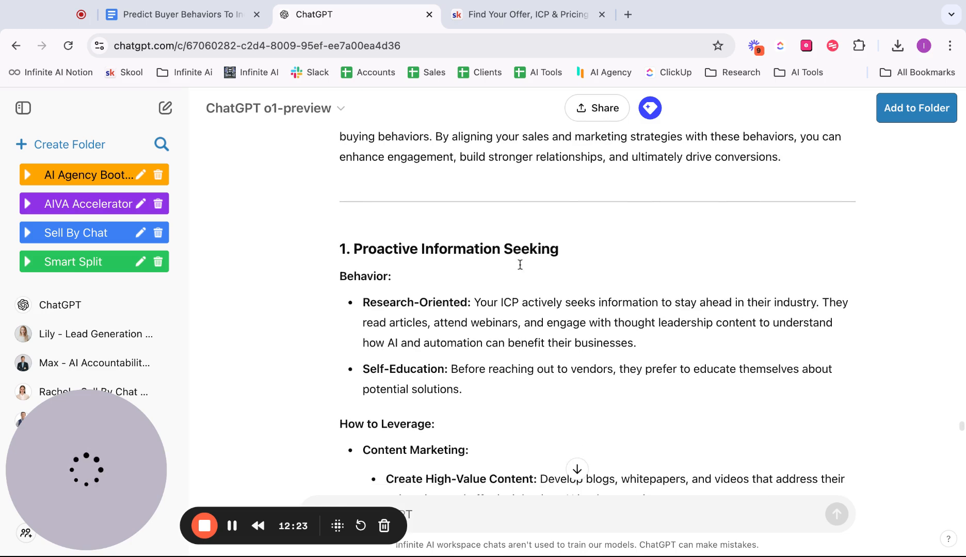
scroll(520, 265, down, 1)
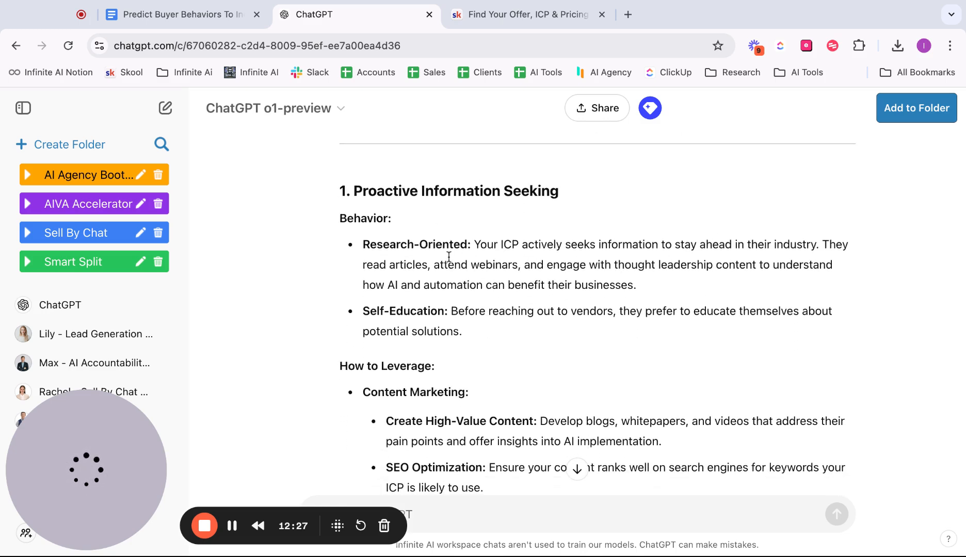
- Examine the How to Leverage tactics under Proactive Information Seeking and the start of the Thought Leadership and Expertise section
scroll(448, 256, down, 4)
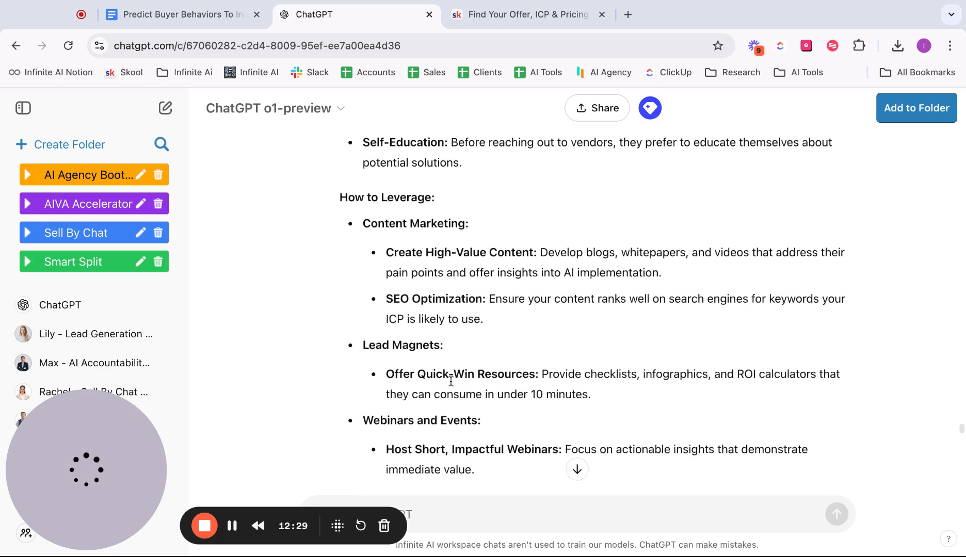
scroll(451, 382, down, 1)
scroll(452, 341, down, 3)
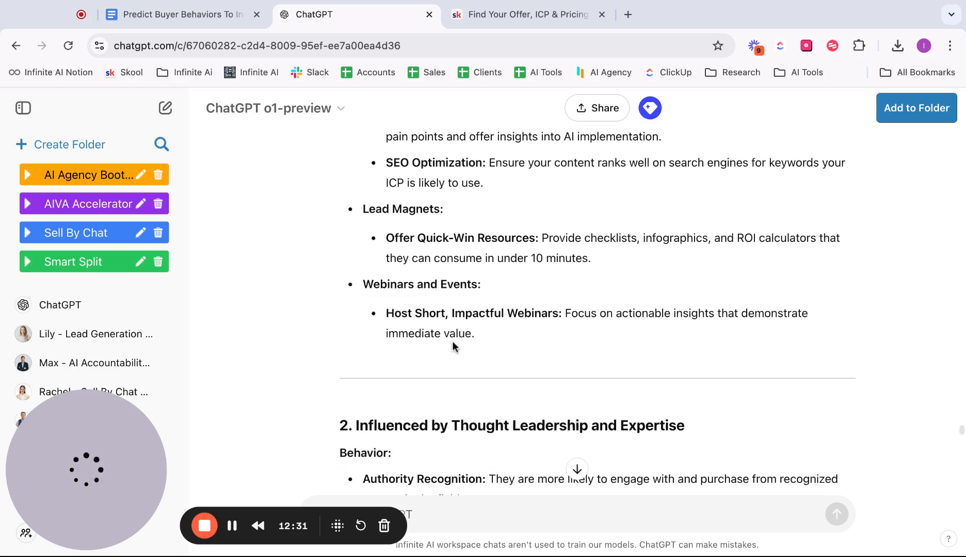
scroll(452, 340, down, 3)
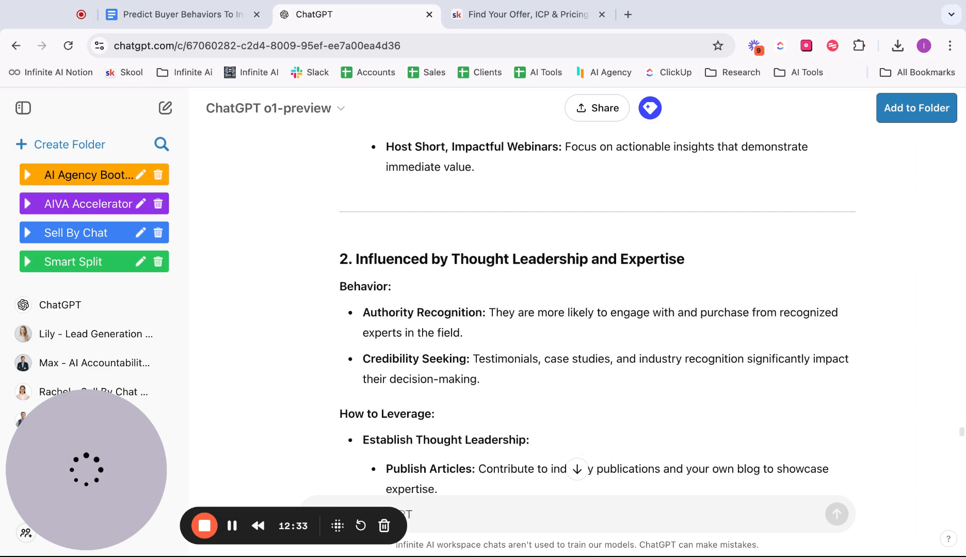
scroll(462, 269, up, 4)
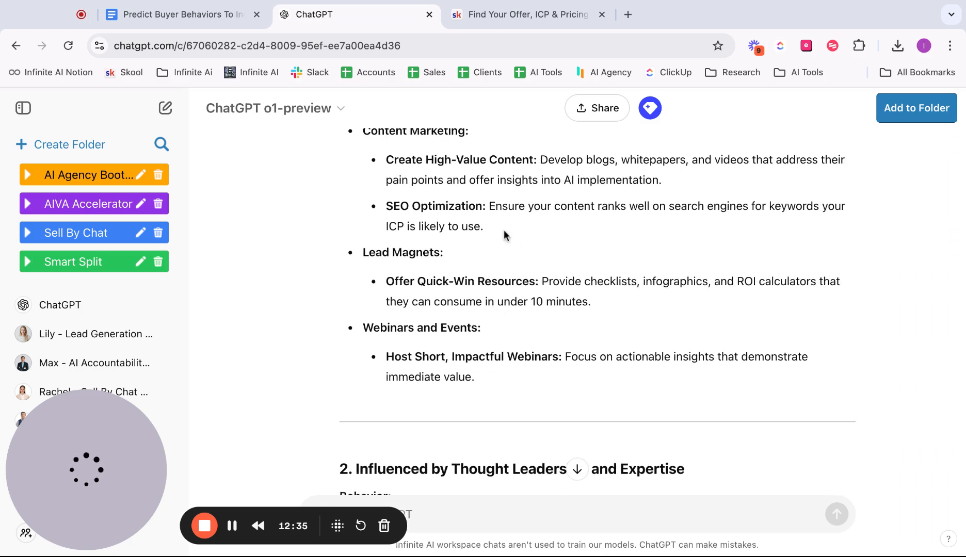
scroll(503, 229, up, 6)
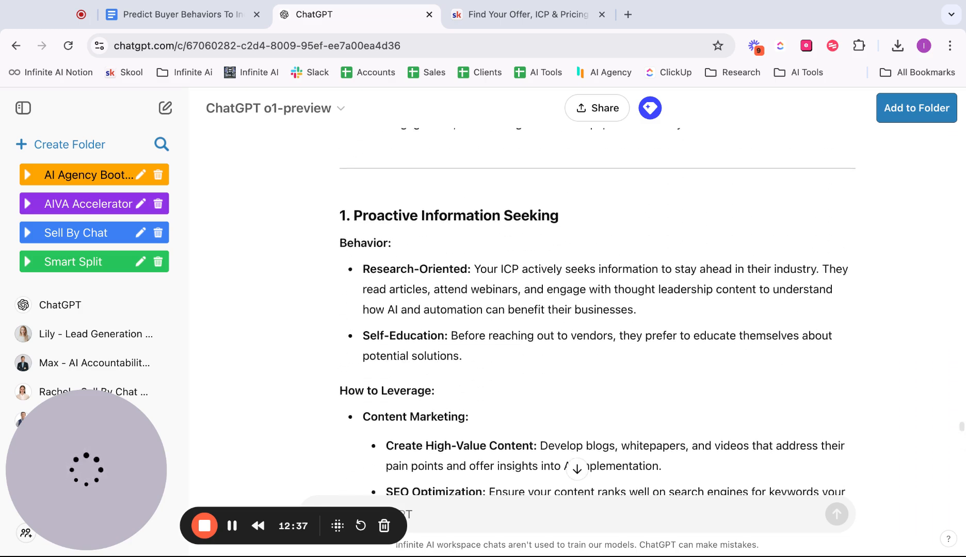
scroll(401, 427, up, 1)
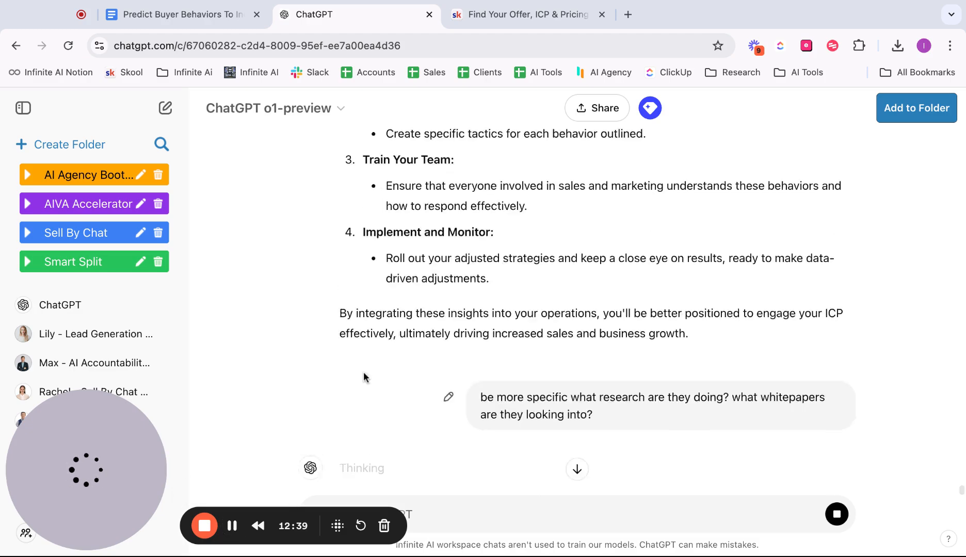
- Review the buying behaviors answer back to Risk-Averse but Growth-Oriented and highlight that section's How to Leverage tactics
scroll(363, 373, up, 15)
scroll(363, 376, up, 20)
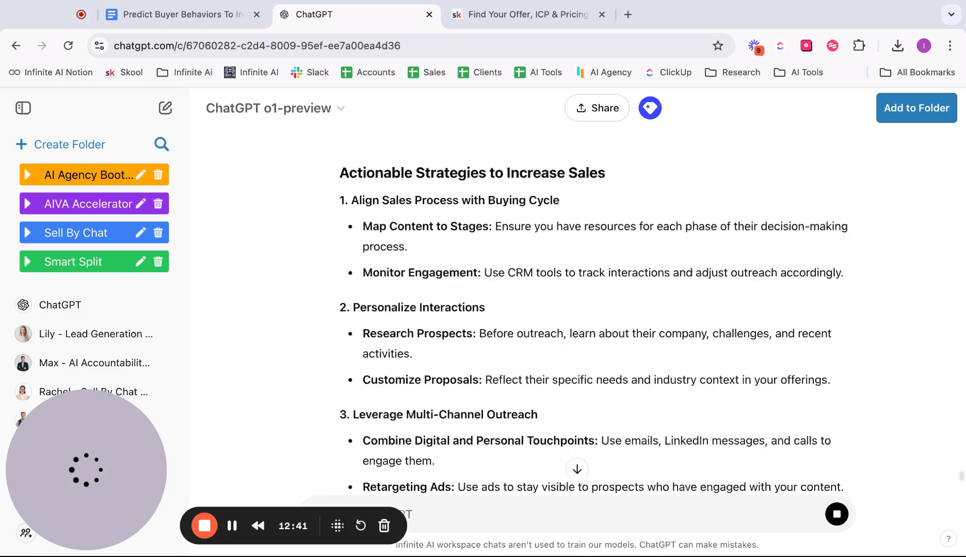
scroll(578, 309, up, 6)
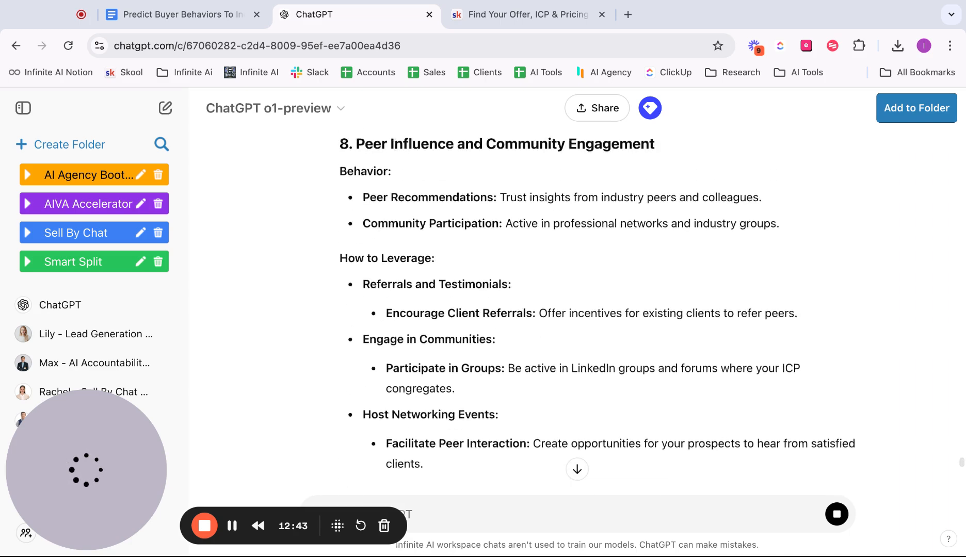
scroll(597, 309, up, 10)
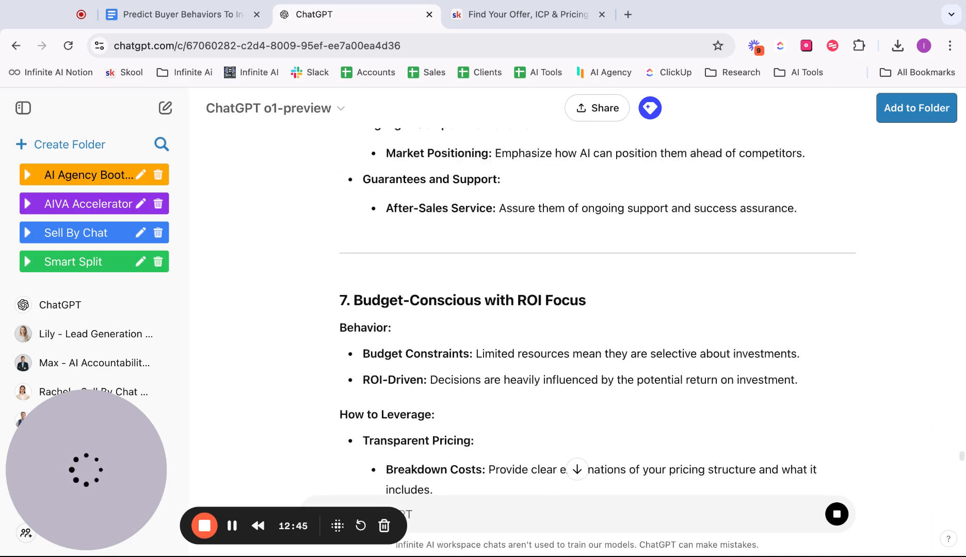
scroll(597, 310, up, 5)
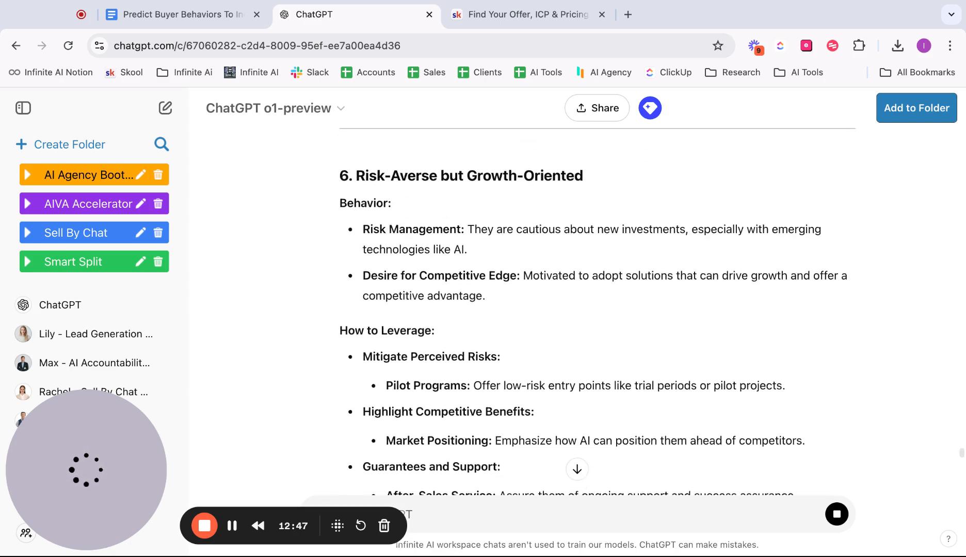
scroll(475, 183, down, 2)
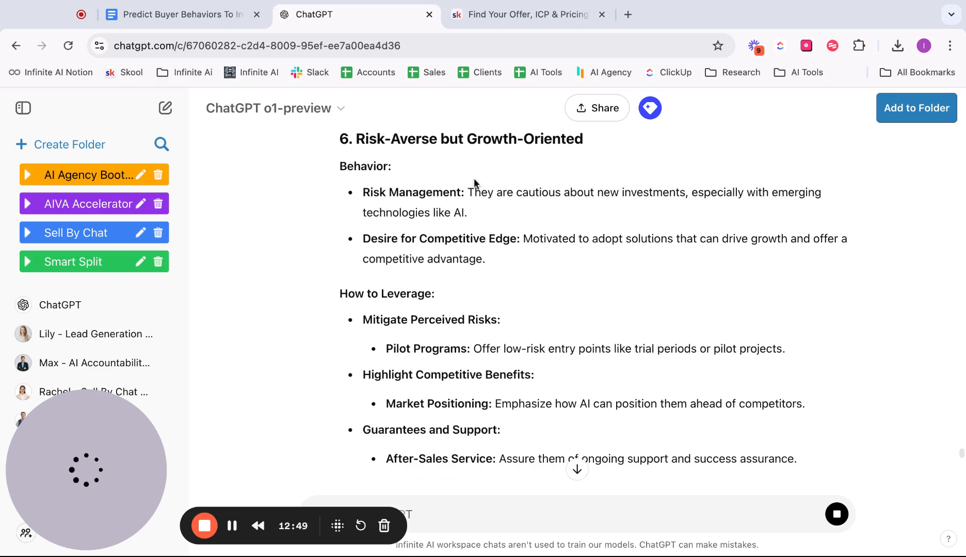
drag(346, 294, 520, 431)
scroll(520, 430, down, 2)
scroll(520, 431, down, 8)
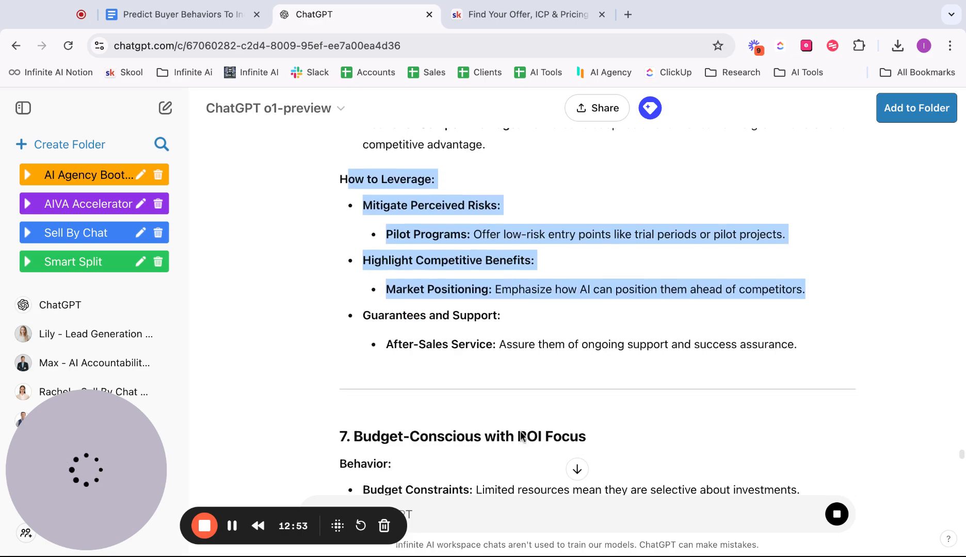
- Skim the remaining behaviors, the Actionable Strategies to Increase Sales and Monitoring and Adapting to Buying Behaviors
scroll(597, 289, down, 20)
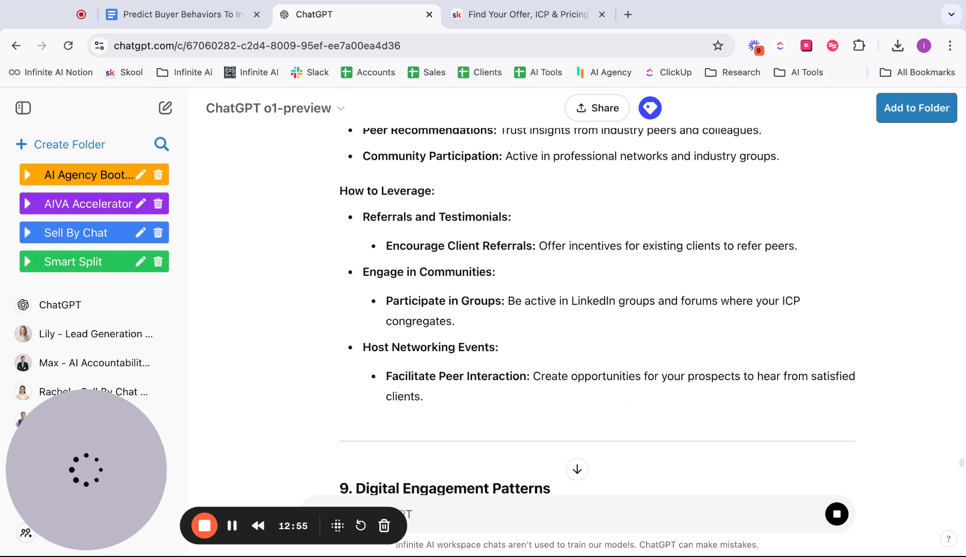
scroll(598, 289, up, 1)
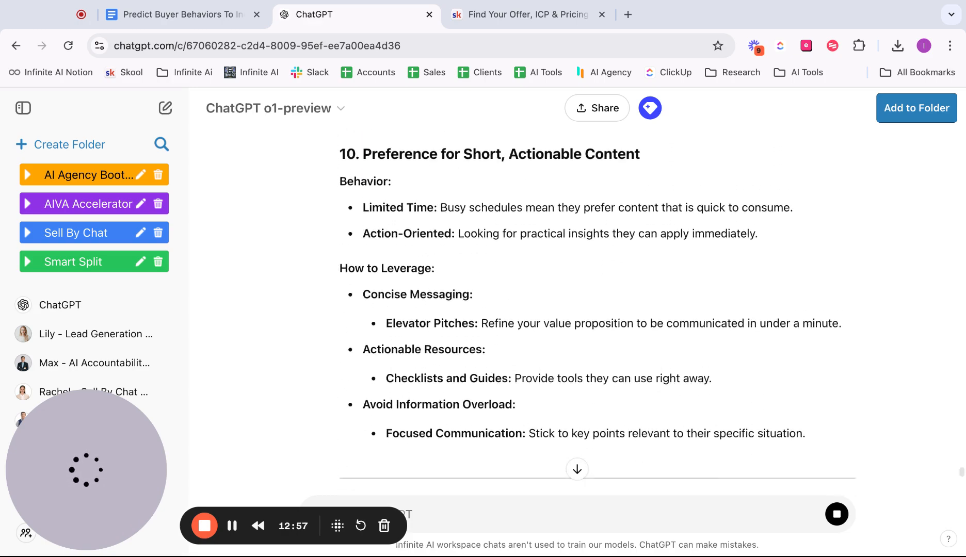
scroll(597, 289, down, 12)
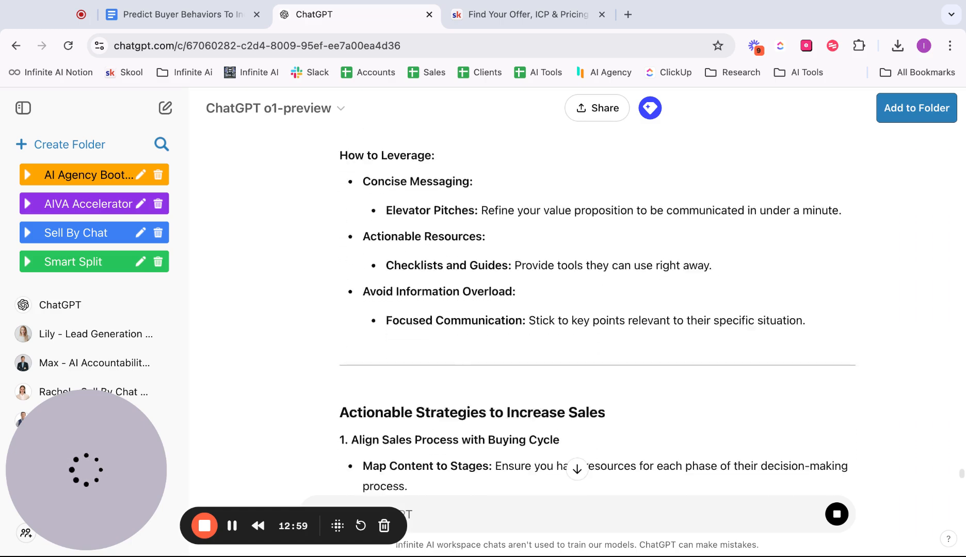
scroll(598, 289, down, 15)
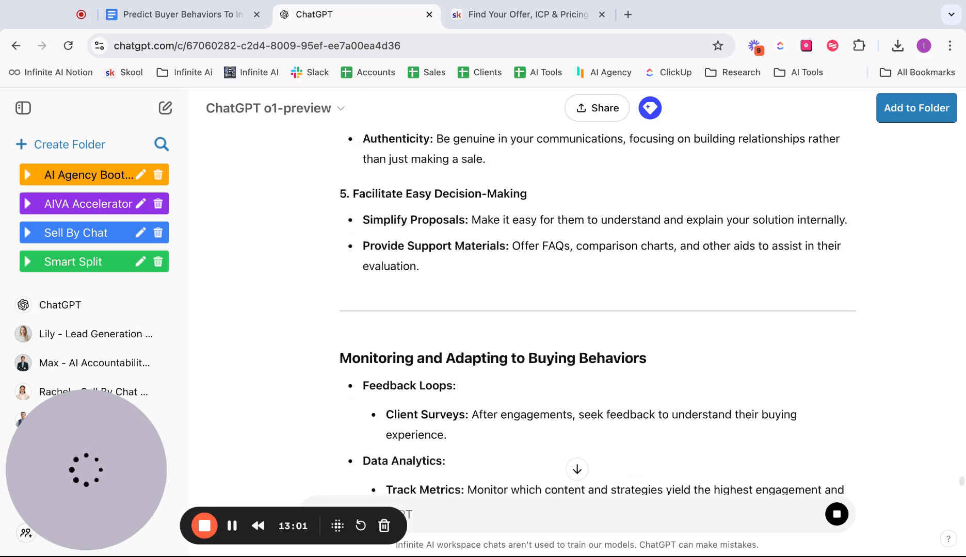
scroll(597, 289, down, 12)
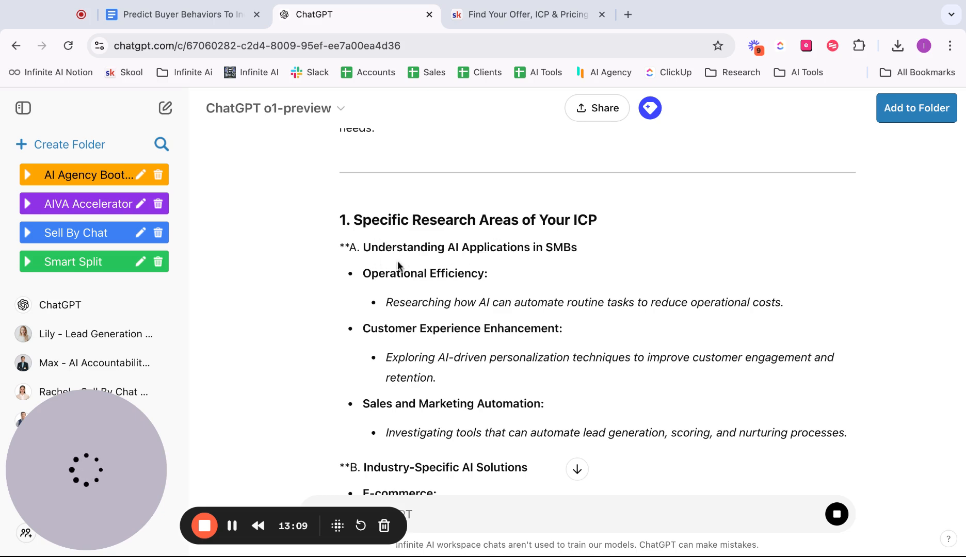
- Highlight Understanding AI Applications in SMBs, Customer Experience Enhancement and Sales and Marketing Automation among the ICP's specific research areas
drag(363, 249, 507, 248)
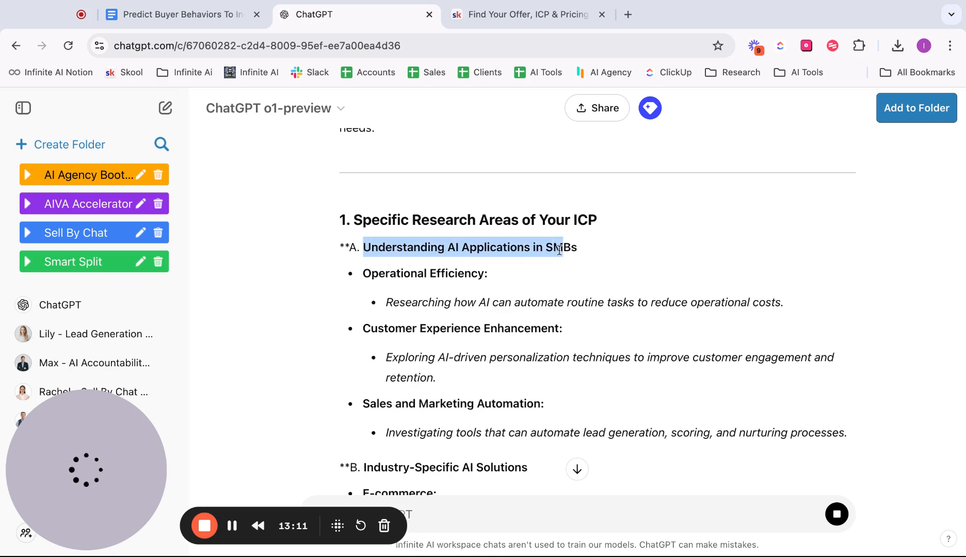
drag(367, 341, 563, 333)
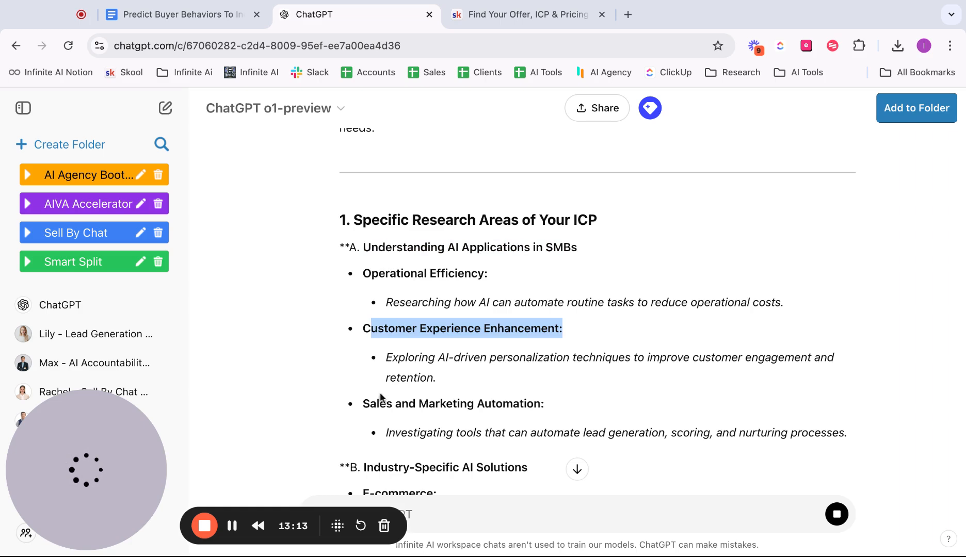
drag(364, 403, 491, 403)
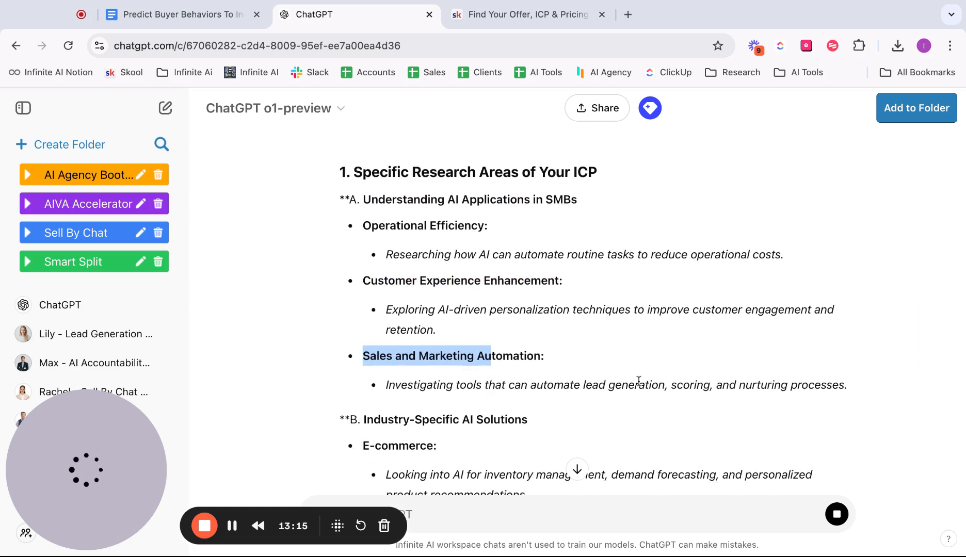
- Check the buying behaviors prompt in the Google Docs document, and highlight the follow-up question about research and whitepapers in the ChatGPT chat
scroll(575, 292, up, 10)
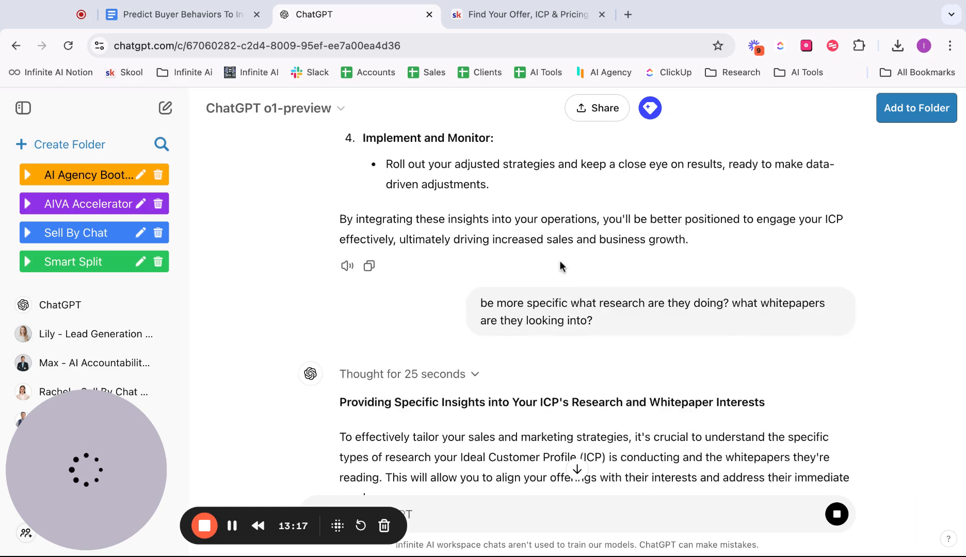
scroll(561, 261, up, 1)
click(189, 21)
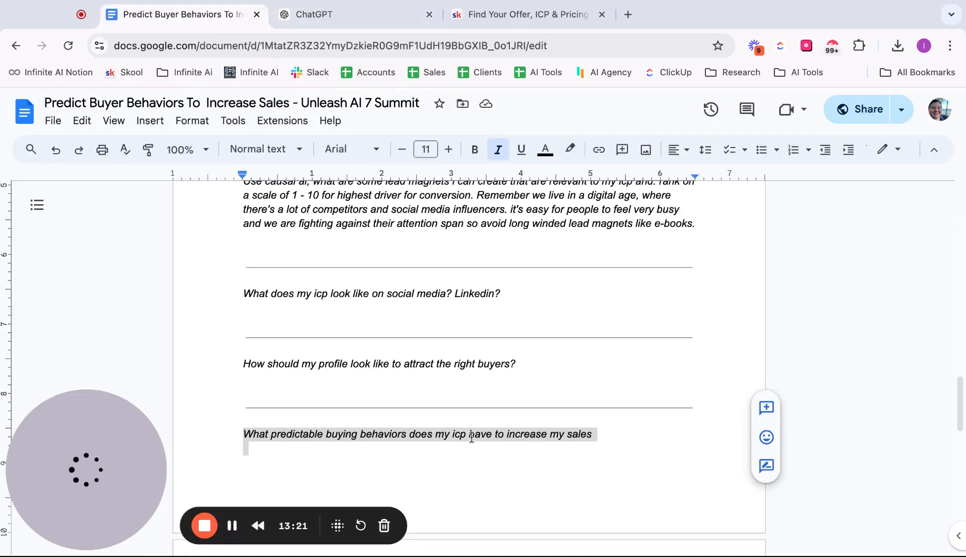
click(328, 14)
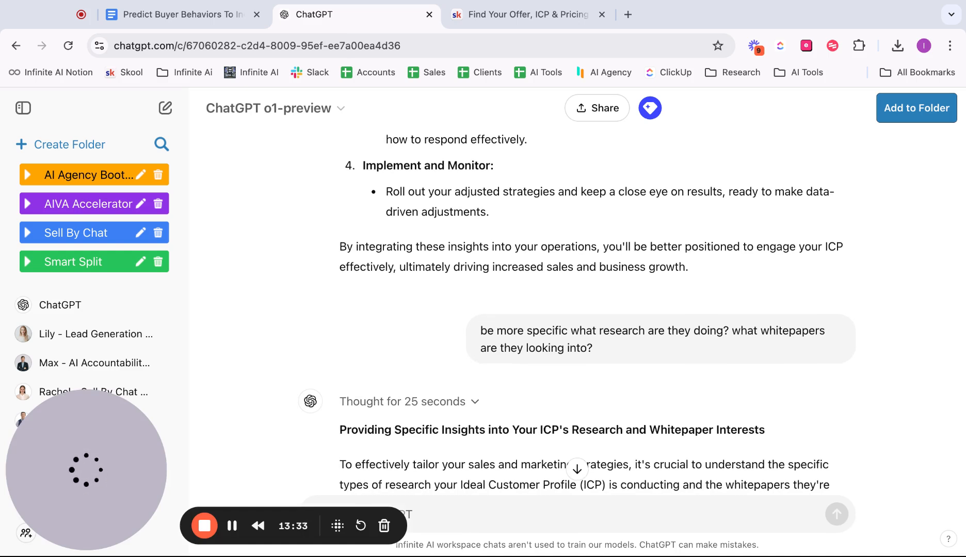
scroll(567, 330, down, 2)
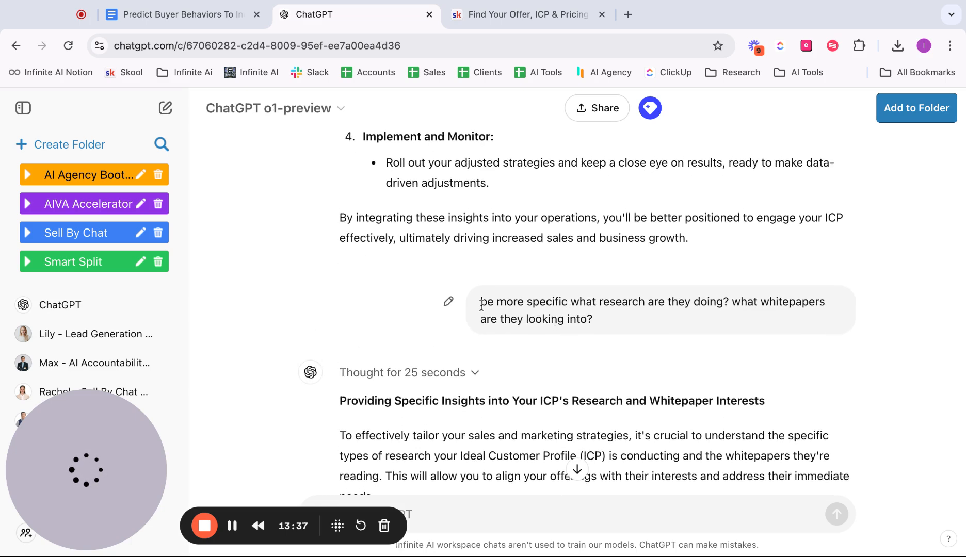
drag(481, 304, 593, 320)
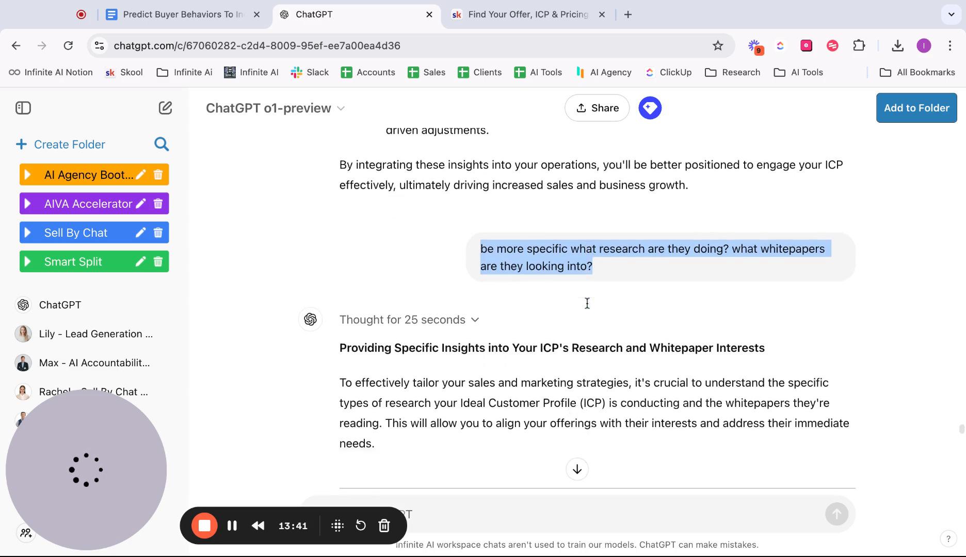
- Examine Specific Research Areas of Your ICP, from Understanding AI Applications in SMBs to Industry-Specific AI Solutions
scroll(588, 304, down, 2)
scroll(588, 303, down, 10)
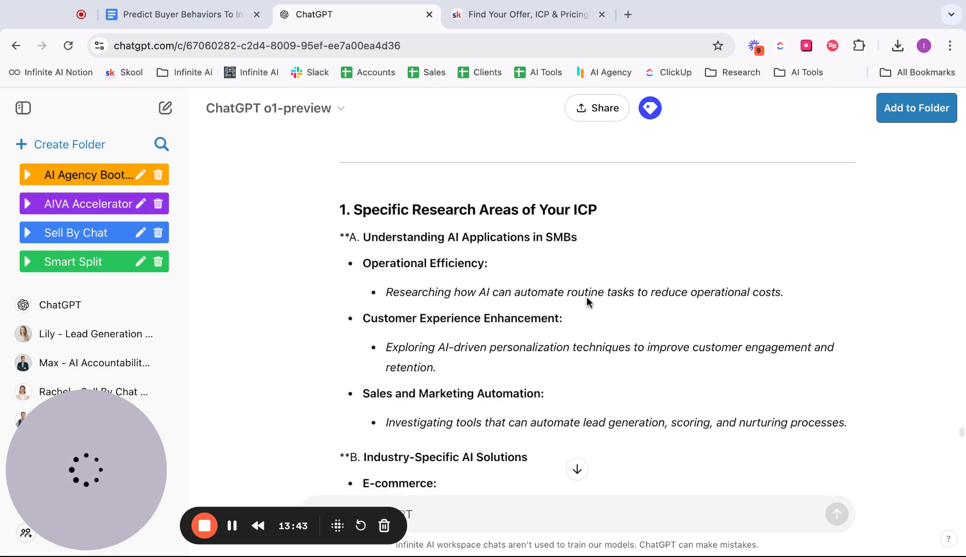
scroll(588, 310, down, 1)
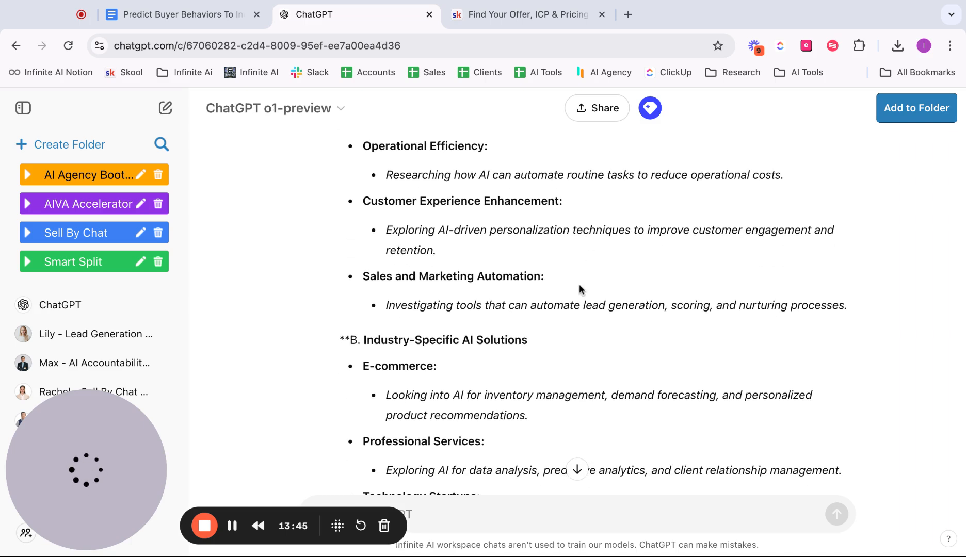
scroll(548, 313, up, 3)
drag(546, 338, 460, 367)
- Switch to the Google Docs document and copy the prompt "Does this person look like my icp? this is a Linkedin profile:" without its red placeholder
click(222, 25)
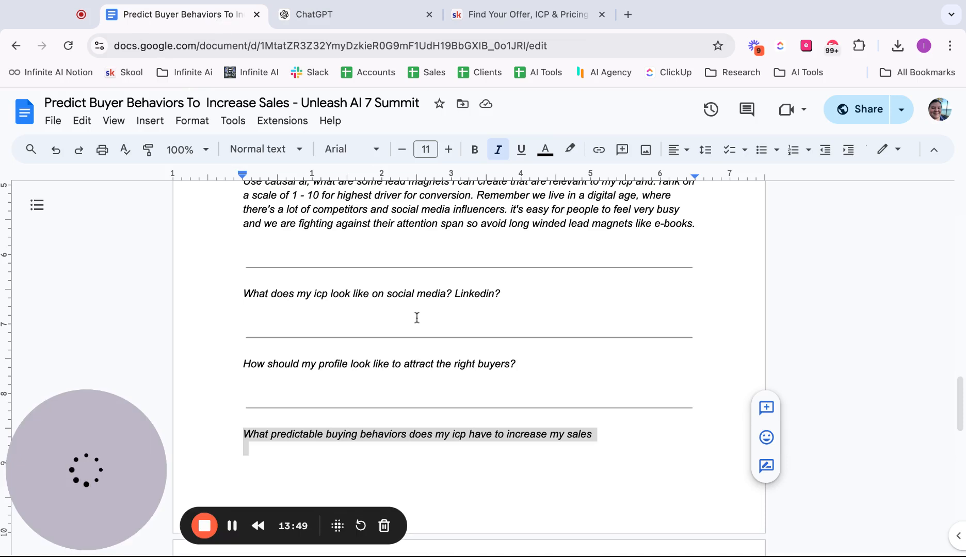
scroll(416, 317, down, 5)
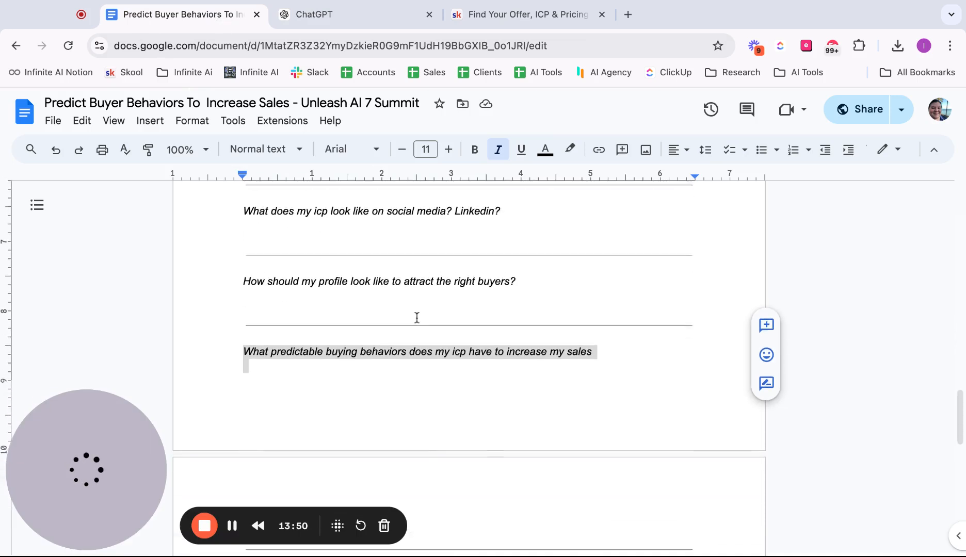
double_click(371, 408)
triple_click(490, 420)
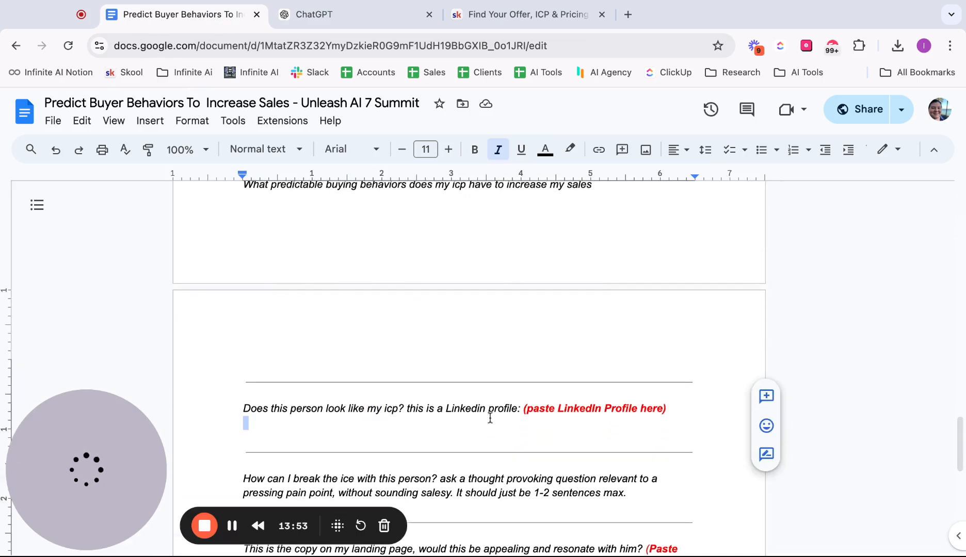
click(524, 408)
key(ctrl+shift+Left)
key(ctrl+shift+Left)
key(ctrl+shift+Left)
key(ctrl+shift+Left)
key(ctrl+shift+Left)
key(ctrl+shift+Left)
key(ctrl+shift+Left)
key(ctrl+shift+Left)
key(ctrl+shift+Left)
key(ctrl+shift+Left)
key(ctrl+shift+Left)
key(ctrl+shift+Left)
key(ctrl+c)
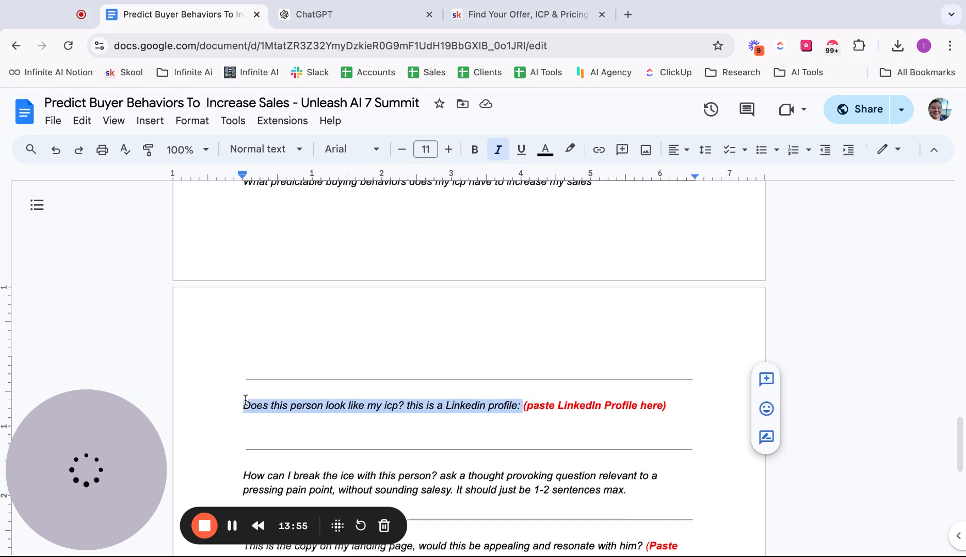
scroll(242, 399, down, 1)
- Send the copied ICP-match prompt in the ChatGPT chat, followed by the pasted text of the person's LinkedIn profile
click(384, 16)
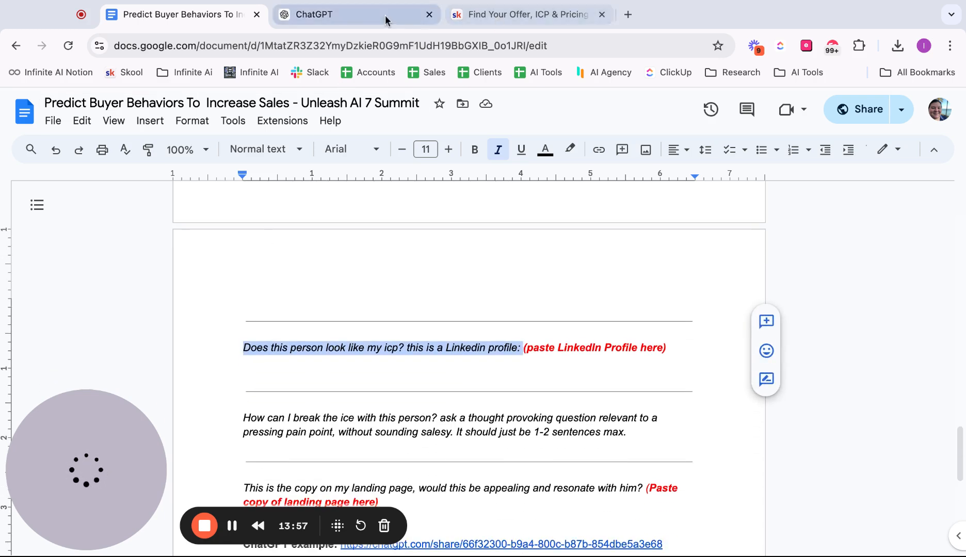
click(427, 510)
key(ctrl+v)
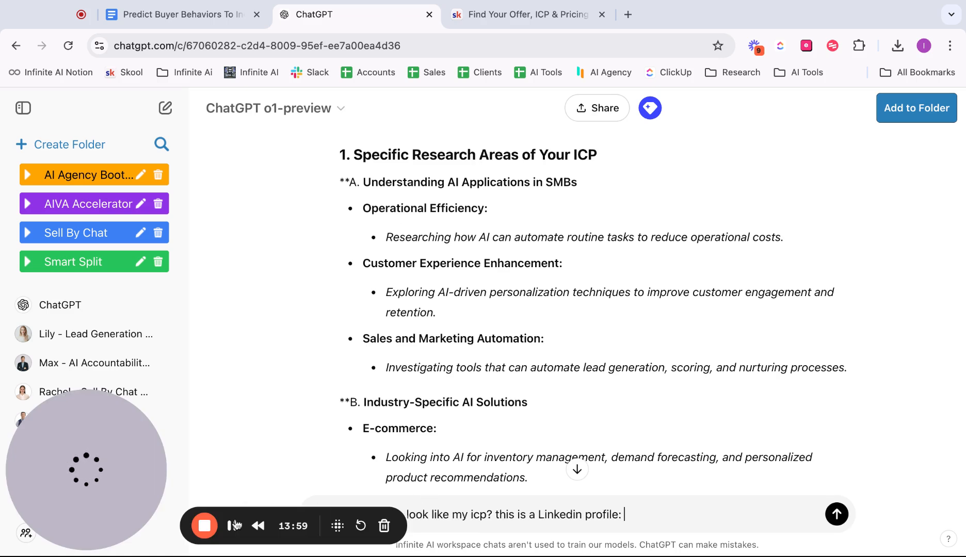
drag(204, 502, 204, 427)
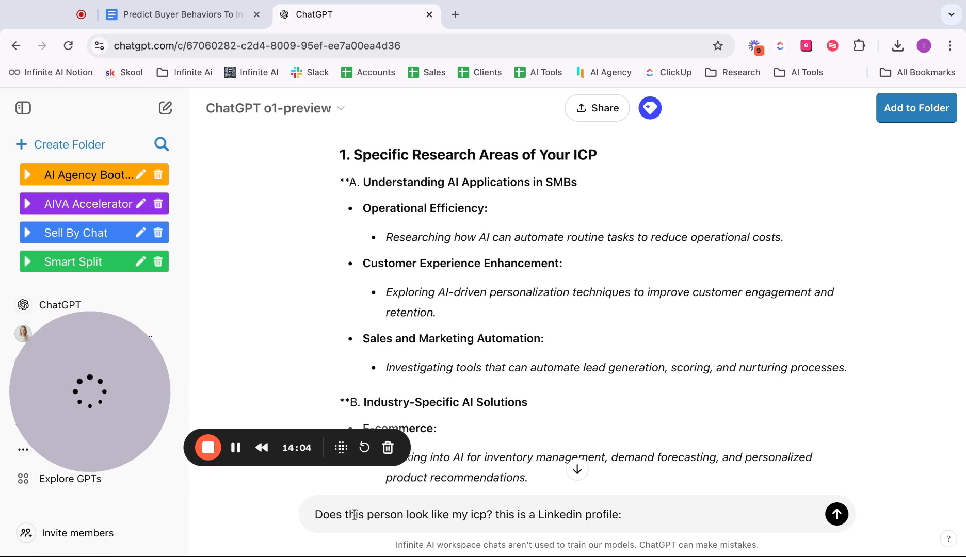
drag(320, 514, 427, 517)
click(664, 516)
key(super+v)
key(Return)
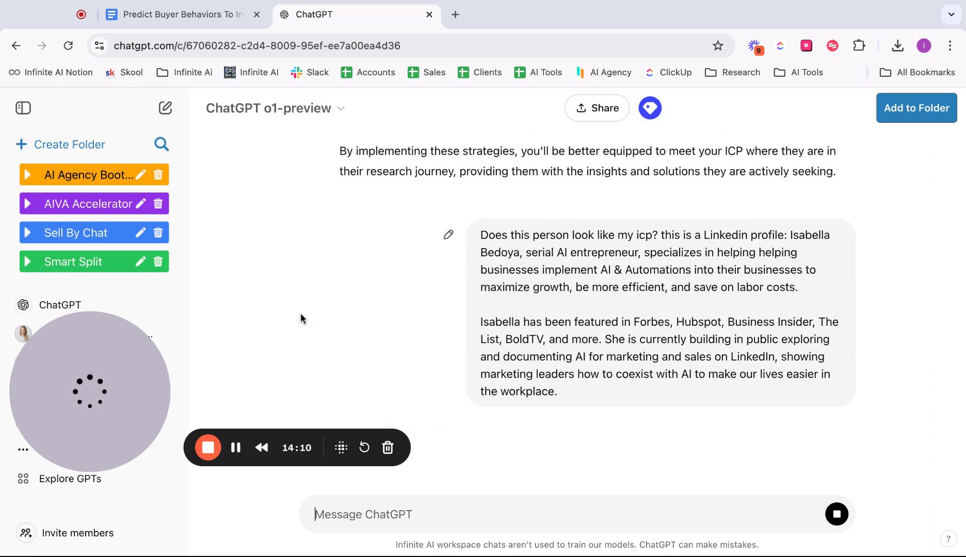
- Switch to the Google Docs document and copy the whole icebreaker prompt beginning "How can I break the ice with this person?"
click(202, 24)
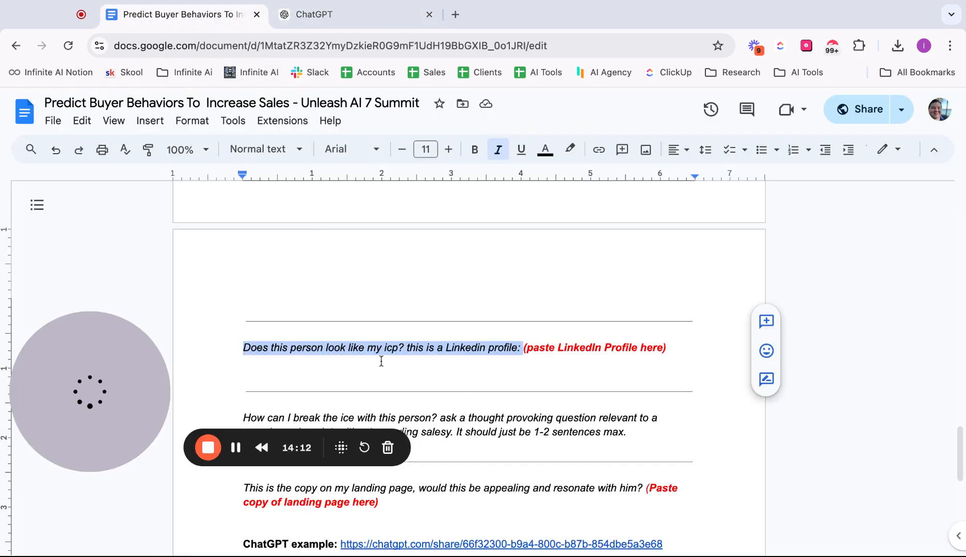
scroll(382, 360, down, 3)
double_click(315, 274)
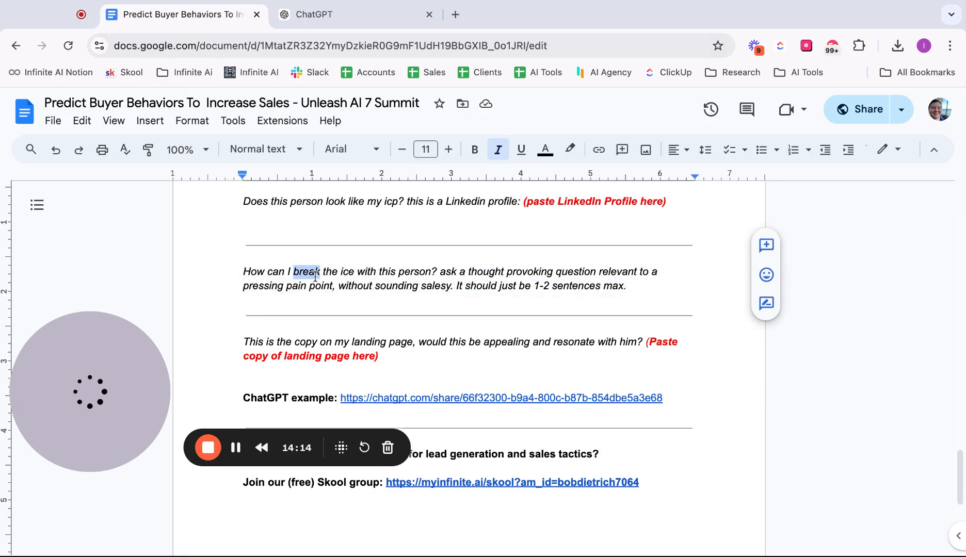
triple_click(315, 273)
- Return to the ChatGPT chat and examine the ICP-match answer, highlighting the first point of its Conclusion
click(338, 21)
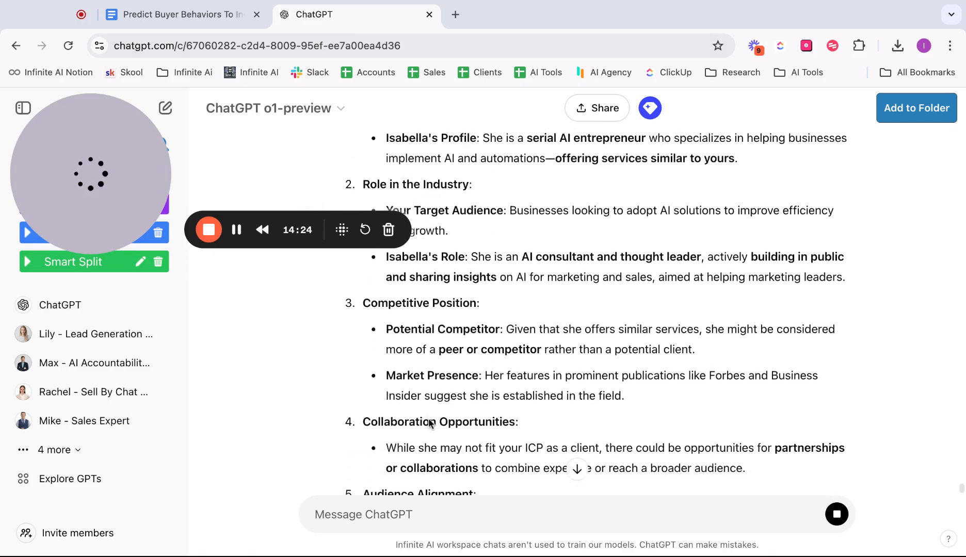
drag(376, 280, 467, 302)
scroll(366, 320, up, 10)
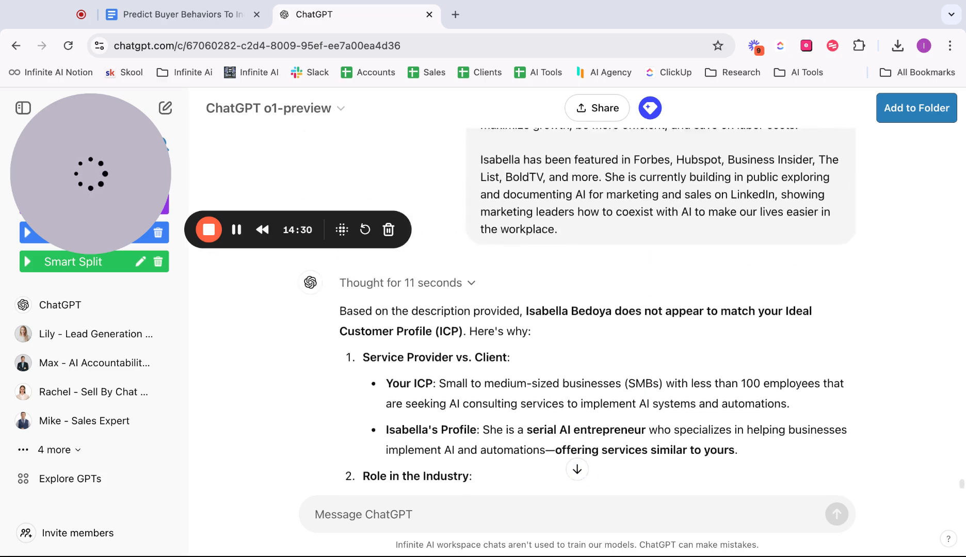
scroll(376, 352, down, 10)
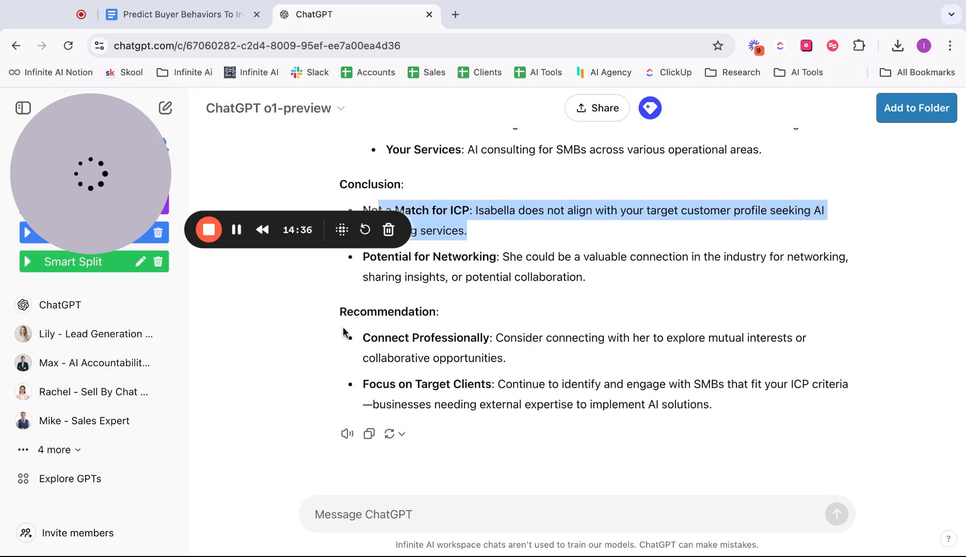
- Switch to the Google Docs document and review the prompt chain from its start, highlighting "points" in the pain points prompt and the whole lead magnets prompt
click(174, 14)
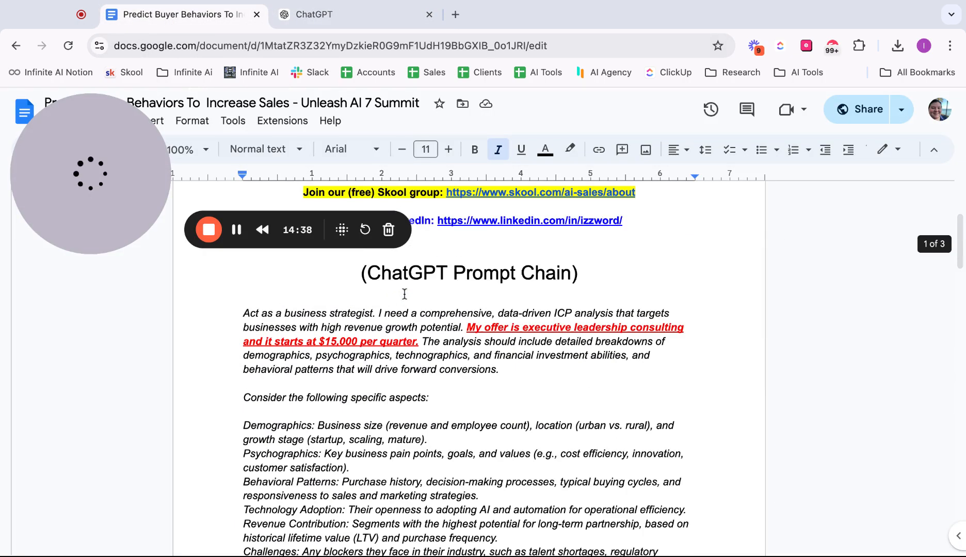
scroll(403, 293, down, 4)
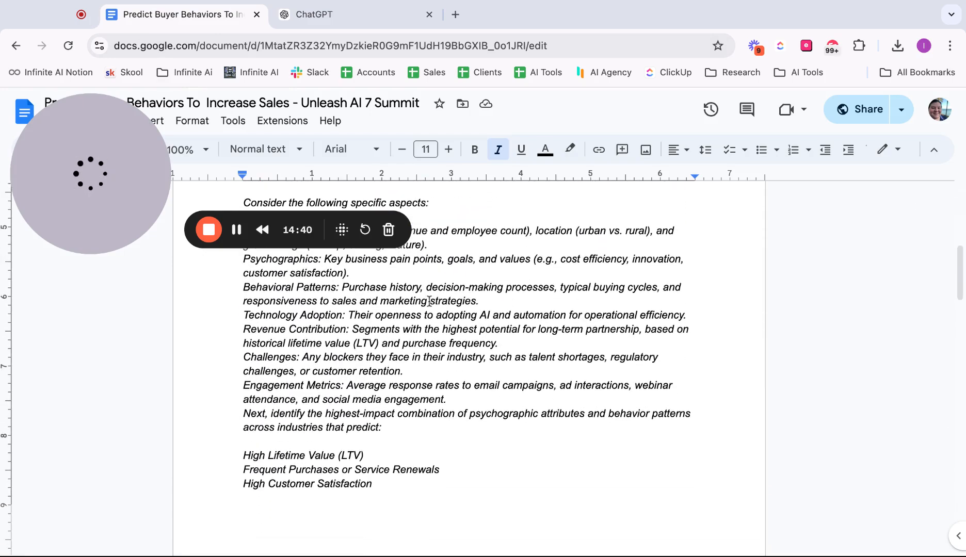
scroll(433, 340, down, 14)
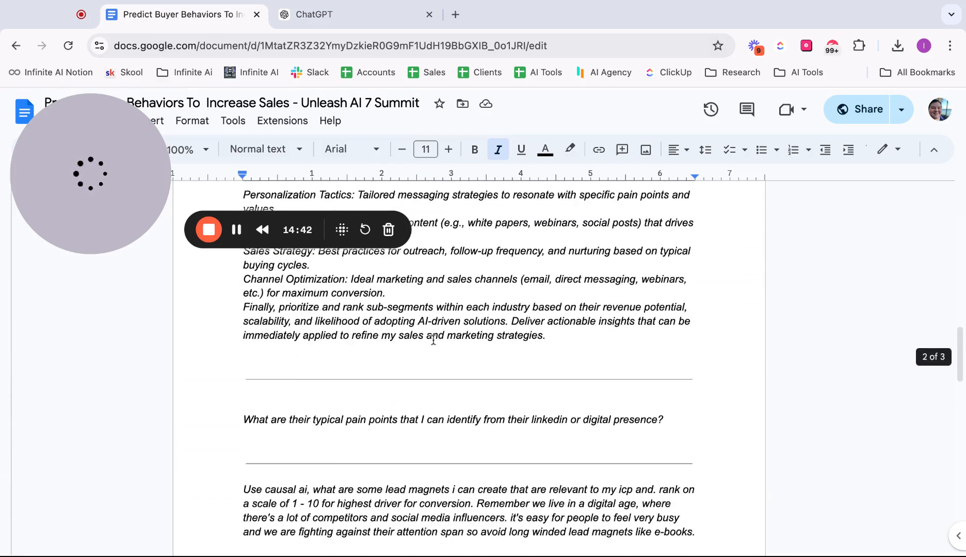
double_click(382, 346)
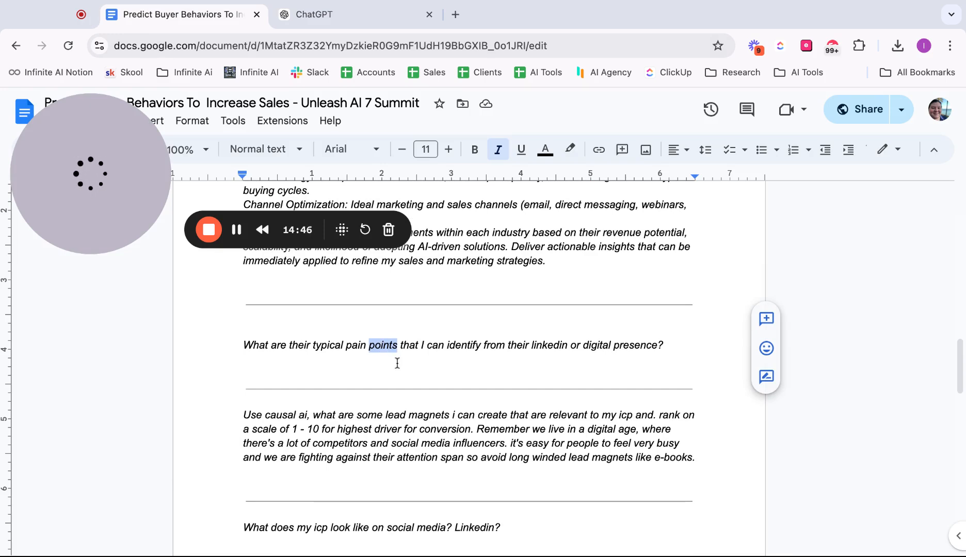
scroll(402, 369, down, 2)
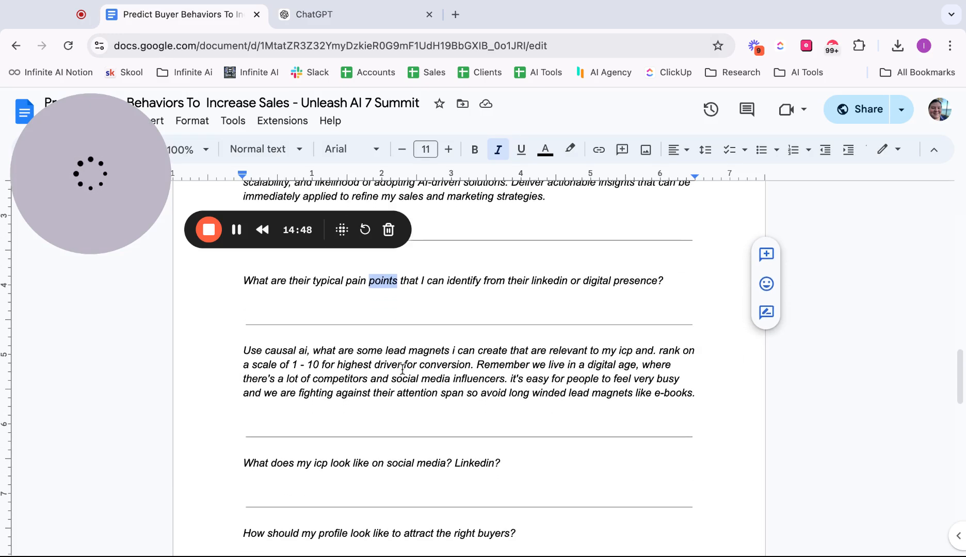
triple_click(371, 357)
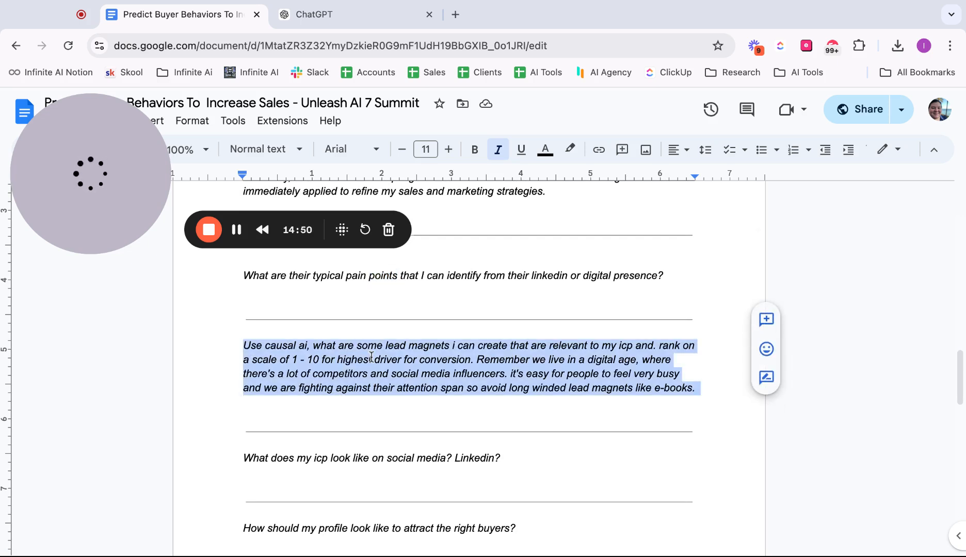
- Review the social media prompt and the prompt about attracting the right buyers, highlighting each one in turn
scroll(371, 357, down, 2)
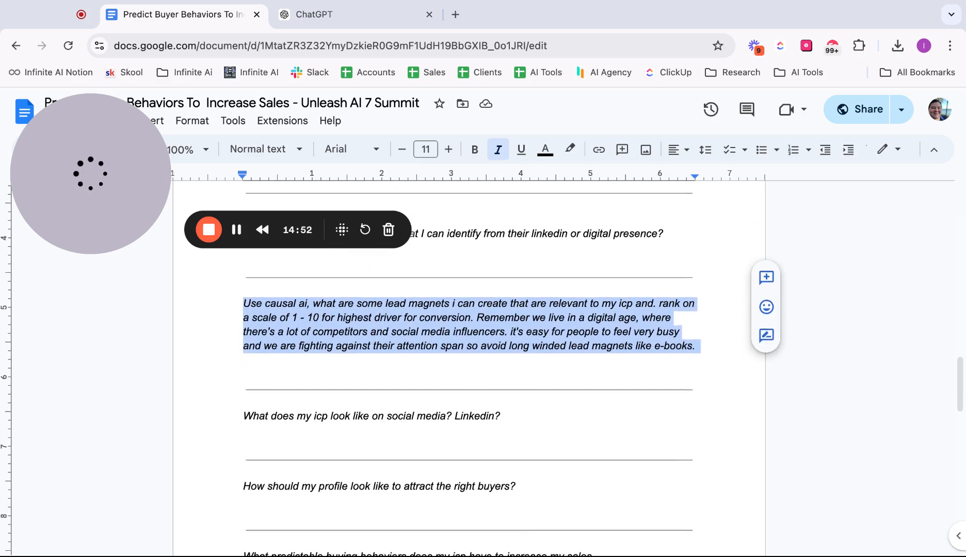
scroll(468, 372, down, 2)
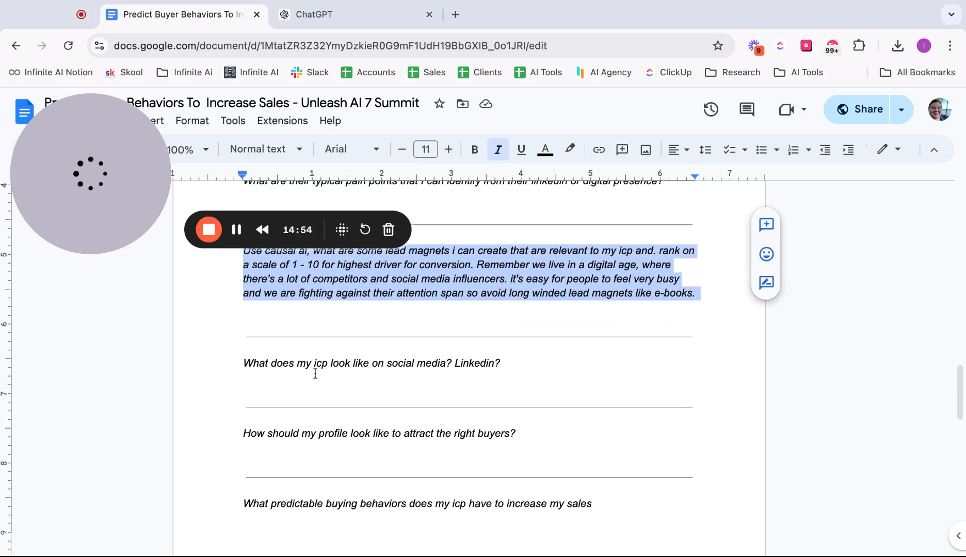
click(315, 374)
triple_click(318, 367)
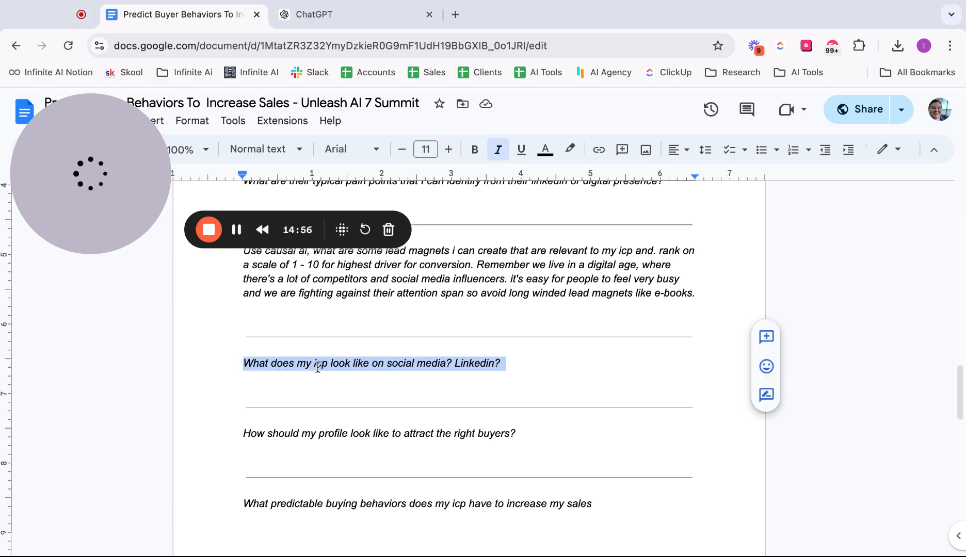
triple_click(326, 432)
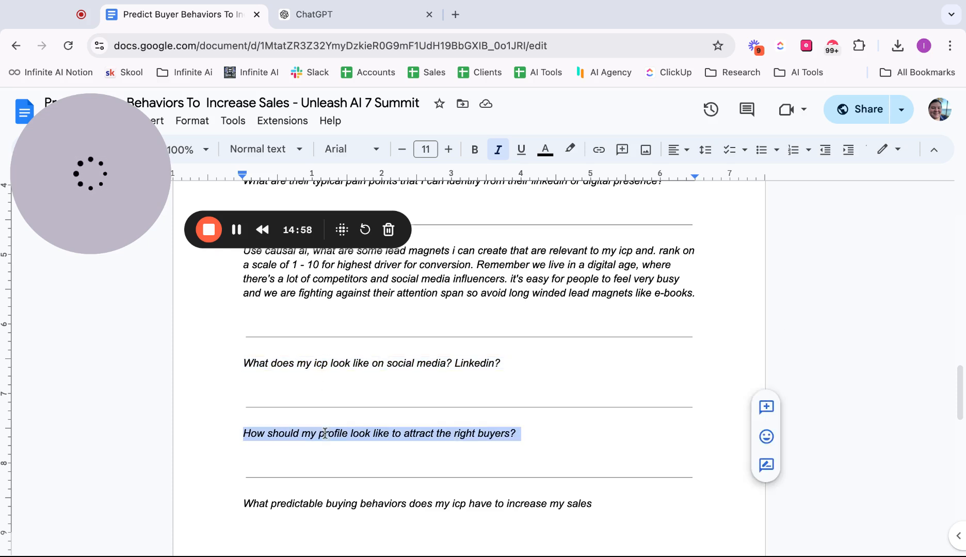
scroll(325, 432, down, 3)
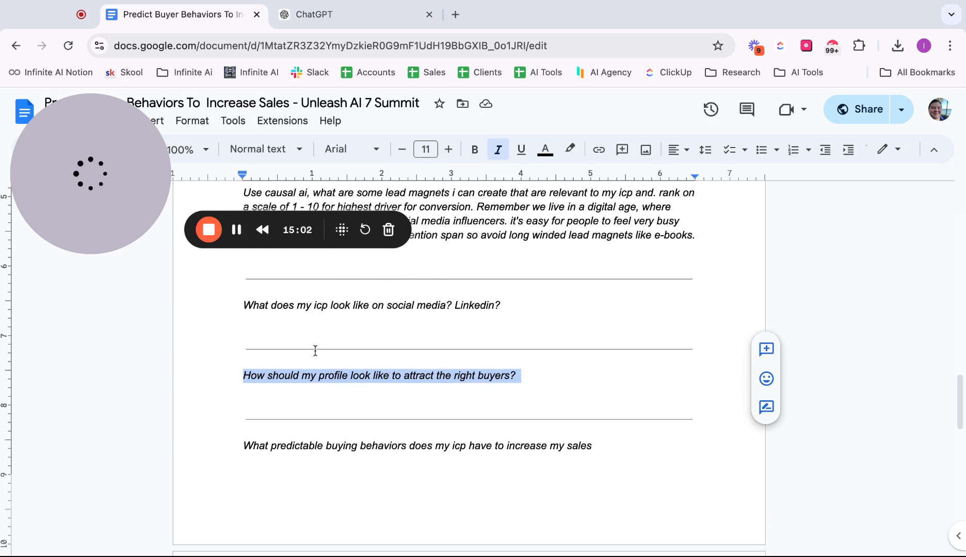
scroll(452, 312, down, 5)
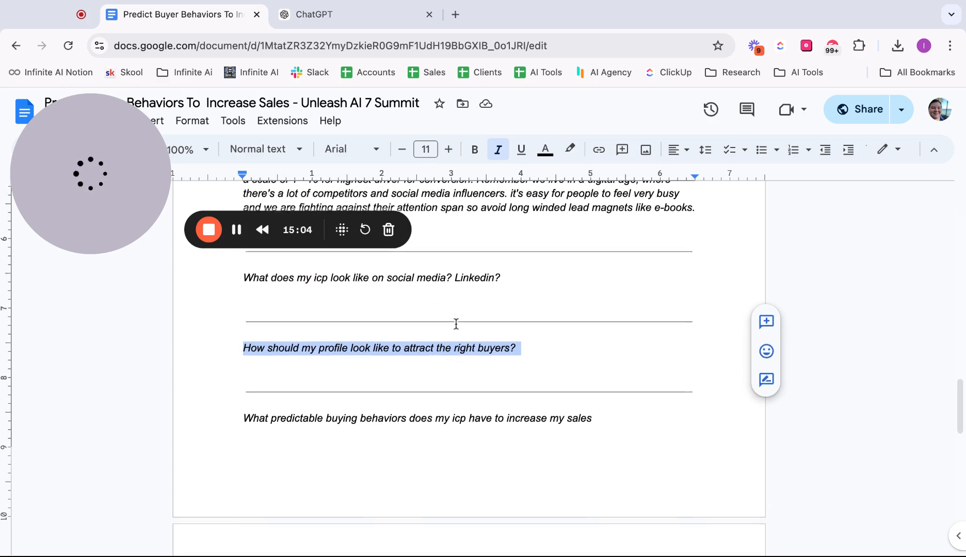
- Review the predictable buying behaviors prompt and the ICP-match prompt with its LinkedIn profile placeholder, highlighting each in turn
click(450, 326)
scroll(451, 325, down, 2)
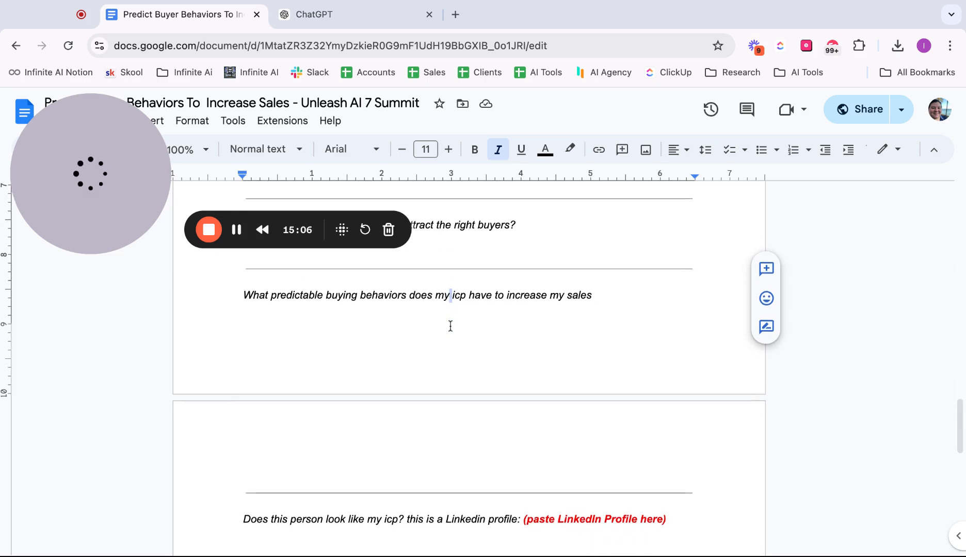
double_click(426, 283)
triple_click(426, 284)
scroll(423, 299, down, 6)
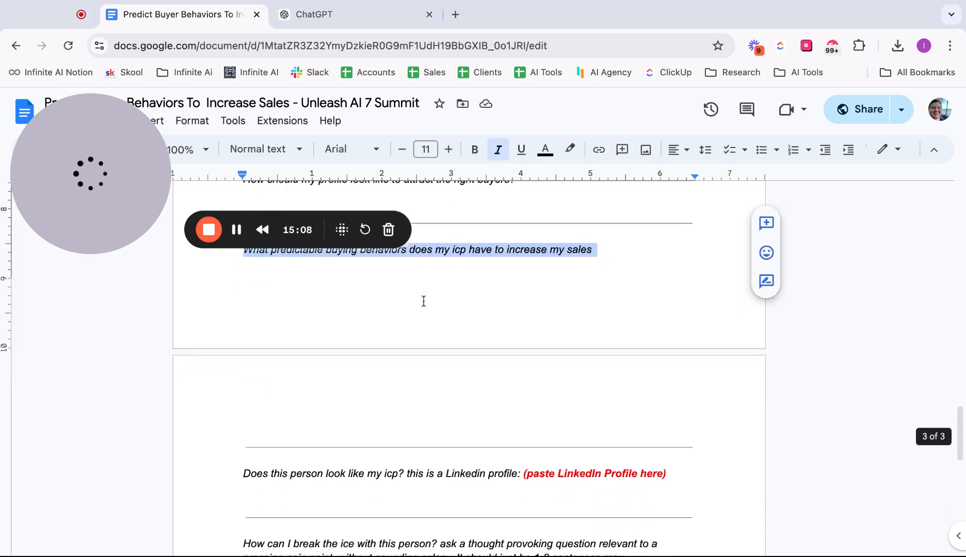
double_click(413, 358)
triple_click(413, 359)
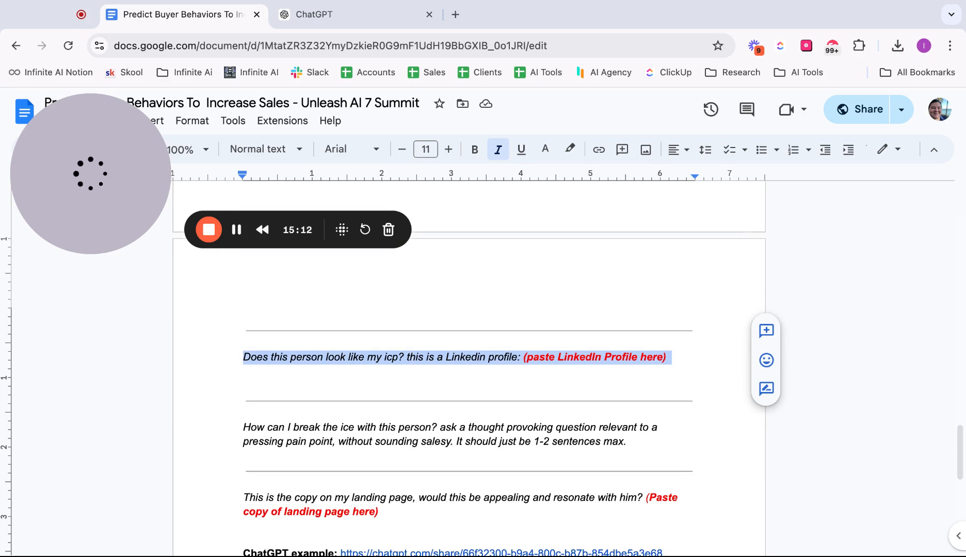
- Switch to the ChatGPT chat and send the copied icebreaker prompt asking for a thought-provoking question of 1-2 sentences max
click(325, 17)
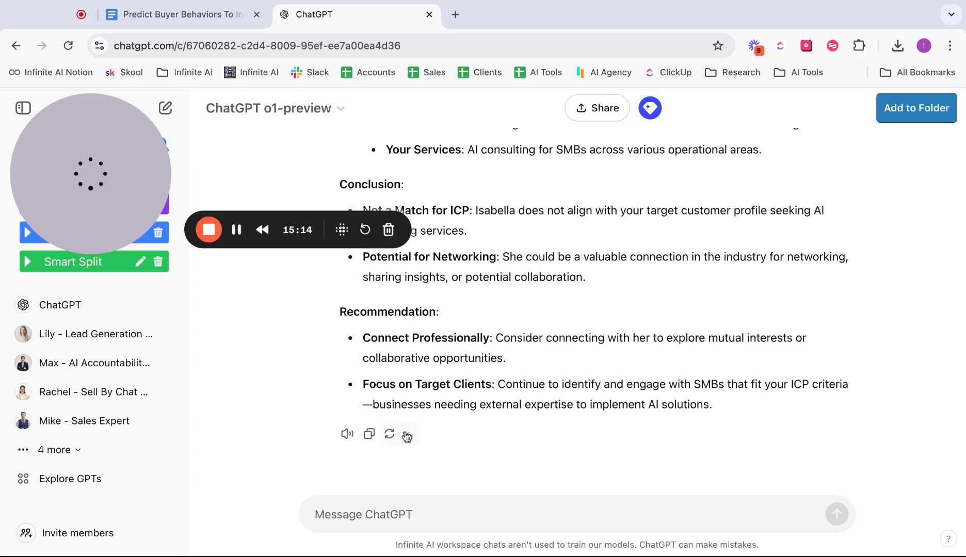
text(How can I break the ice with this person? ask a thought provoking question relevant to a pressing pain point, without sounding salesy. It should just be 1-2 sentences max.)
key(Return)
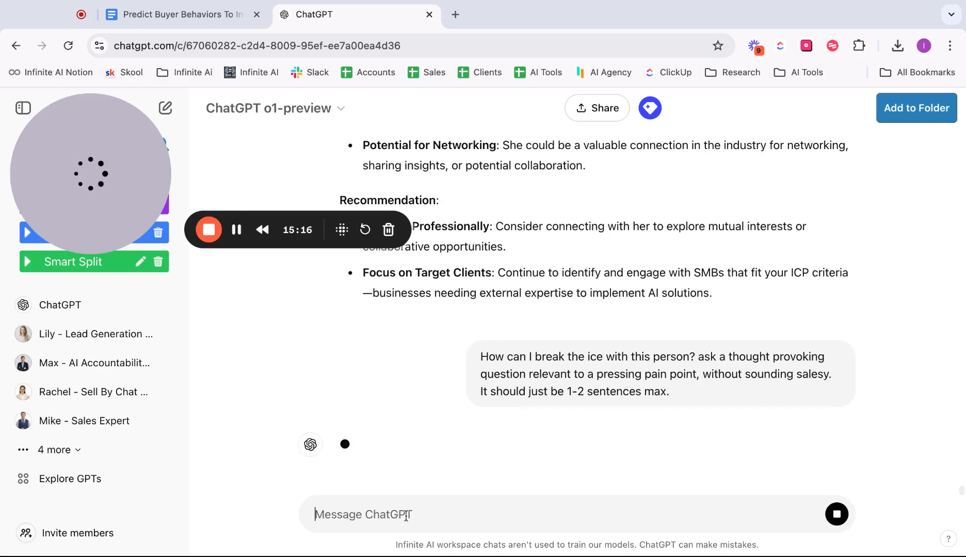
- Highlight the key phrases of the sent icebreaker prompt and the question suggested in ChatGPT's reply
drag(483, 355, 594, 372)
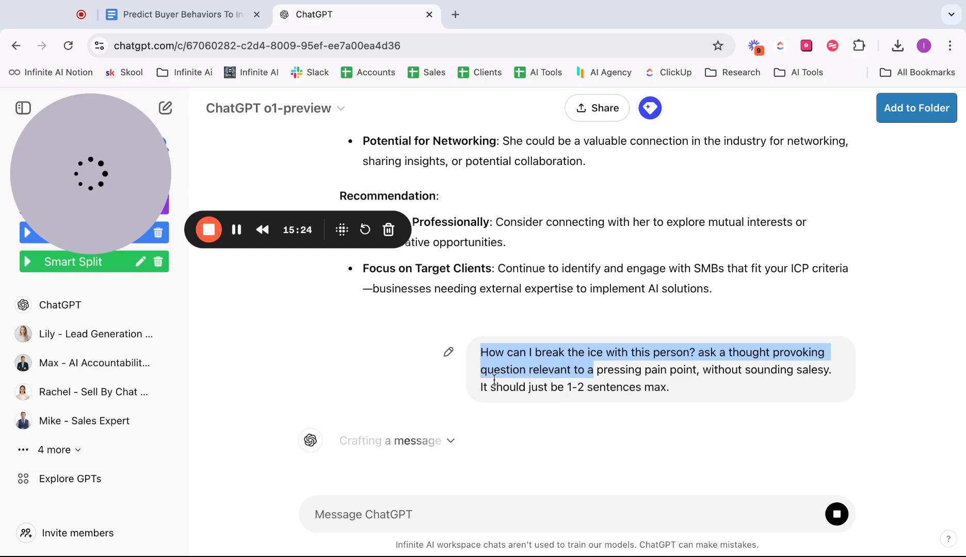
drag(491, 387, 577, 387)
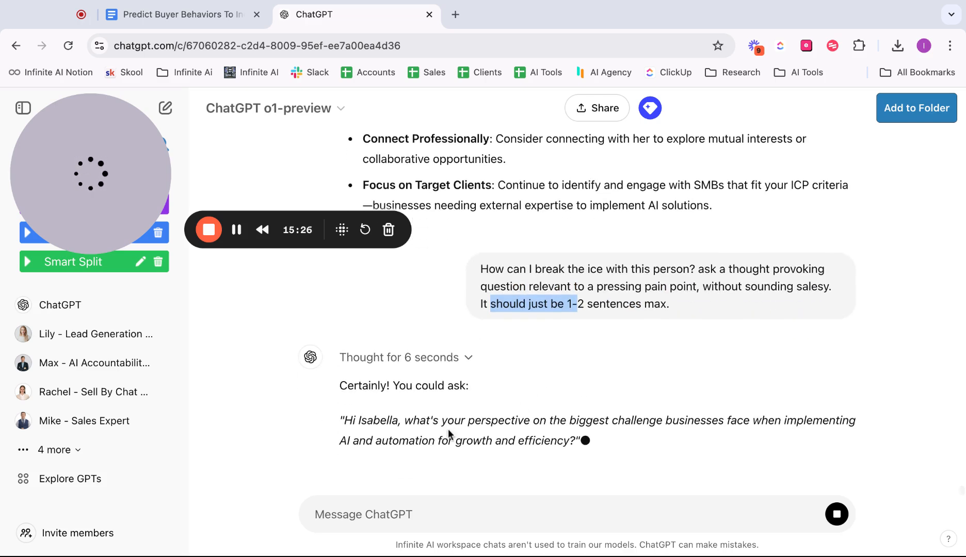
drag(344, 382, 574, 404)
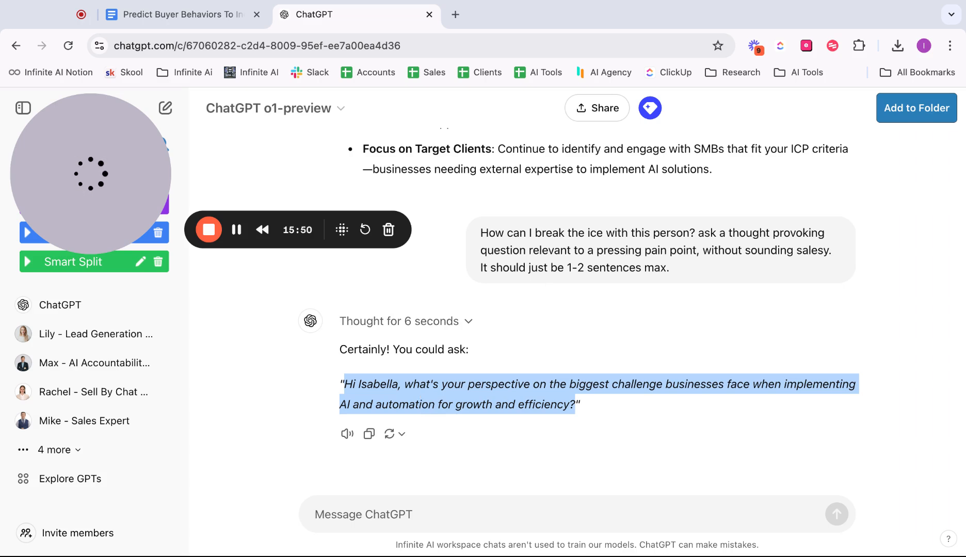
- Copy "This is the copy on my landing page, would this be appealing and resonate with him?" from the Google Docs document into the ChatGPT message, without its placeholder
click(178, 14)
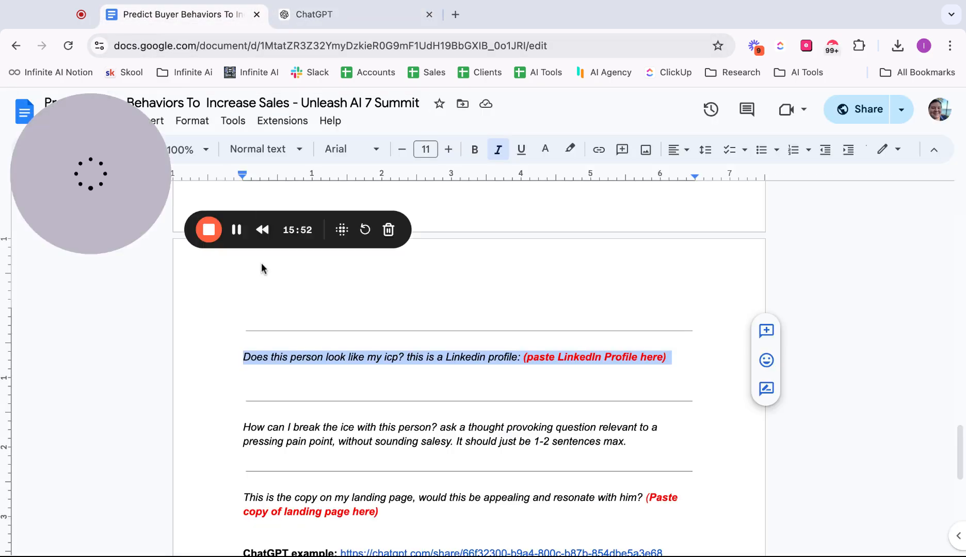
triple_click(270, 442)
scroll(271, 444, down, 2)
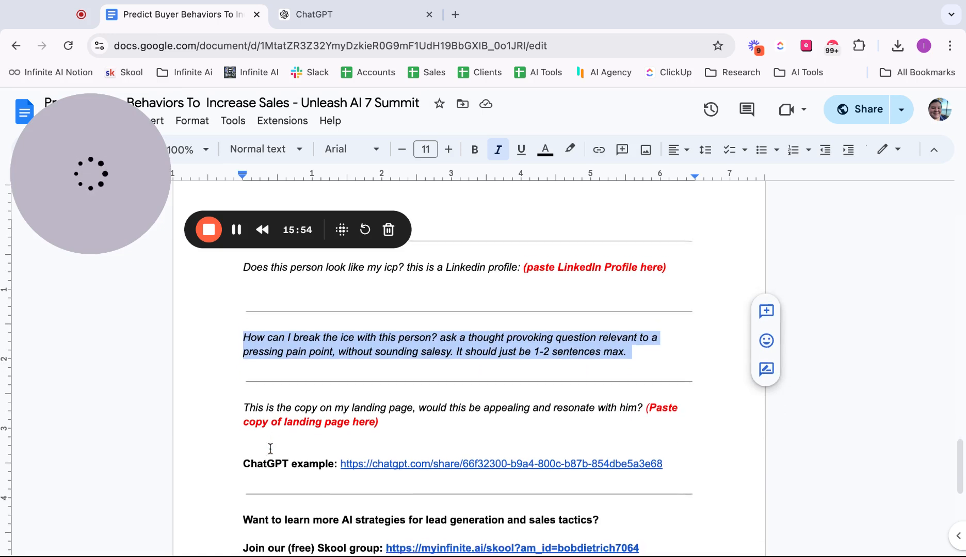
triple_click(271, 411)
click(264, 404)
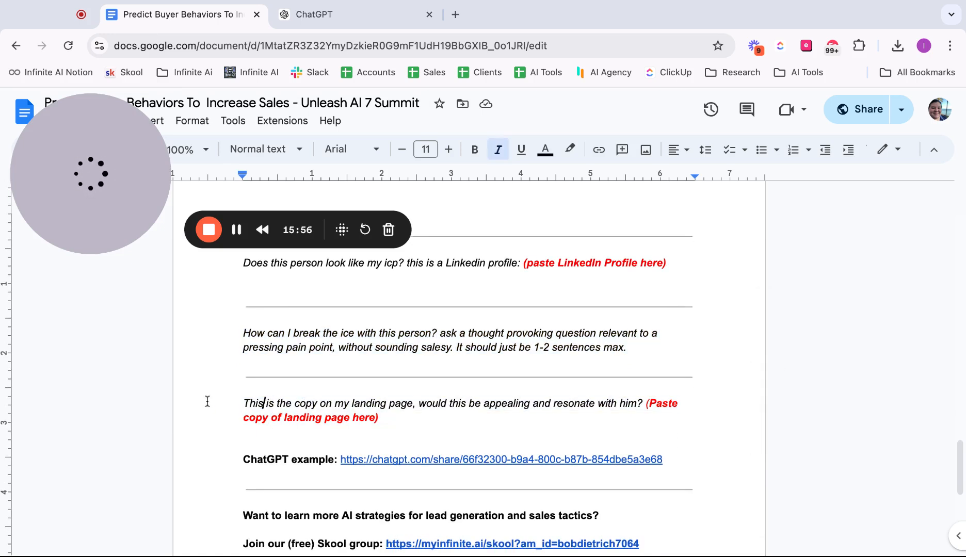
shift+click(641, 402)
key(super+c)
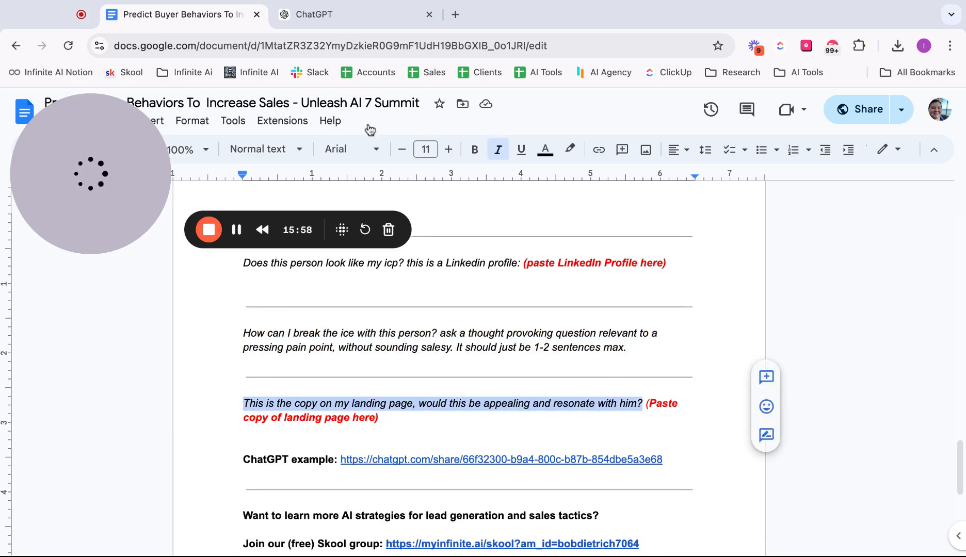
click(345, 15)
key(super+v)
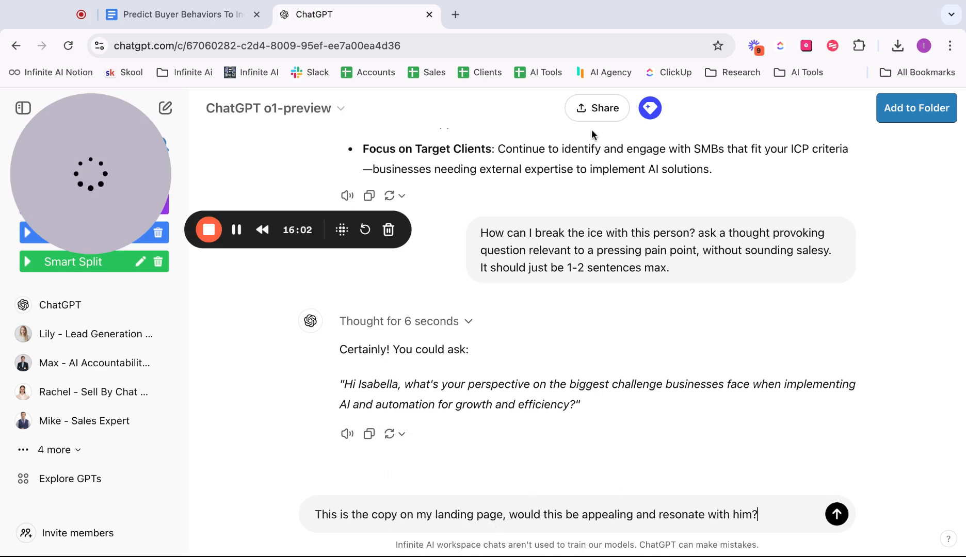
- Open myinfinite.ai/bootcamp in a new browser tab and copy all of the landing page's text
click(455, 15)
text(bootca)
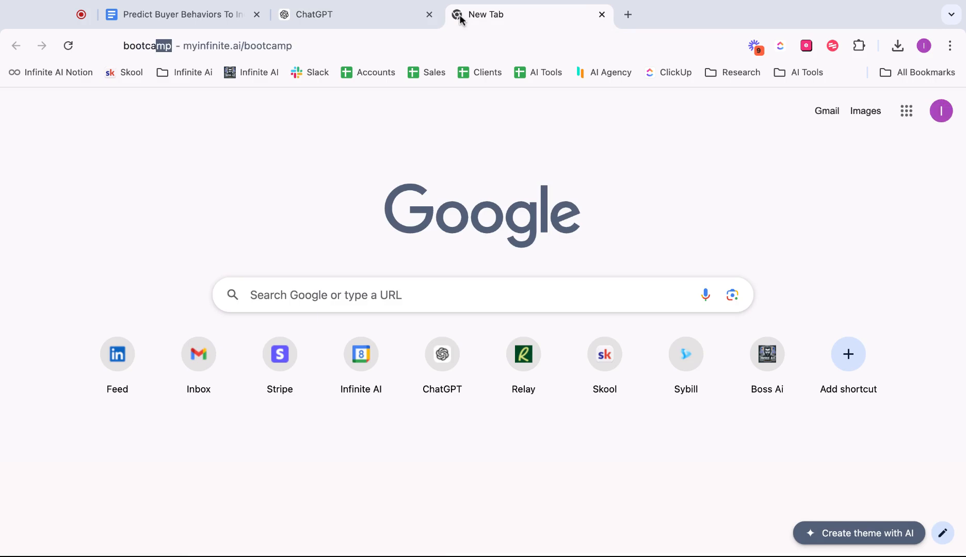
key(Return)
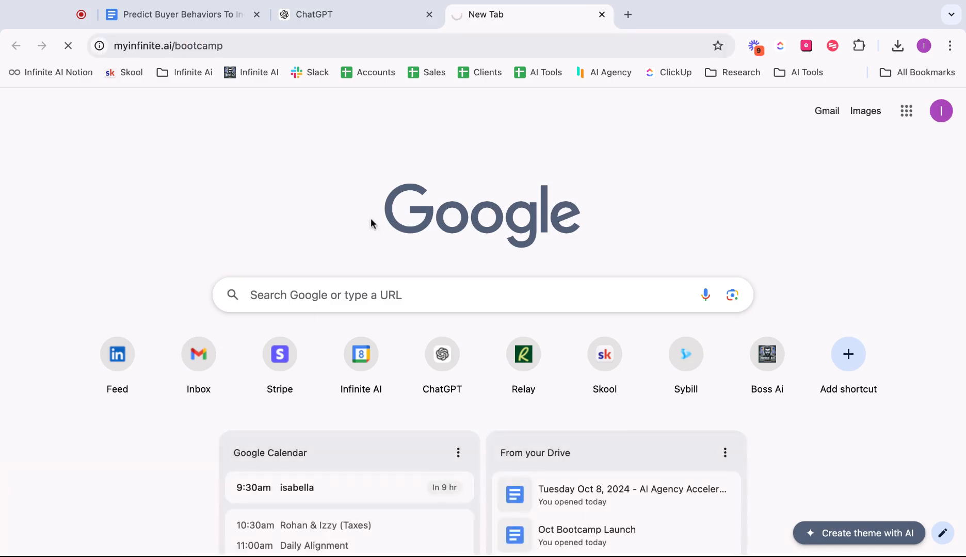
key(super+a)
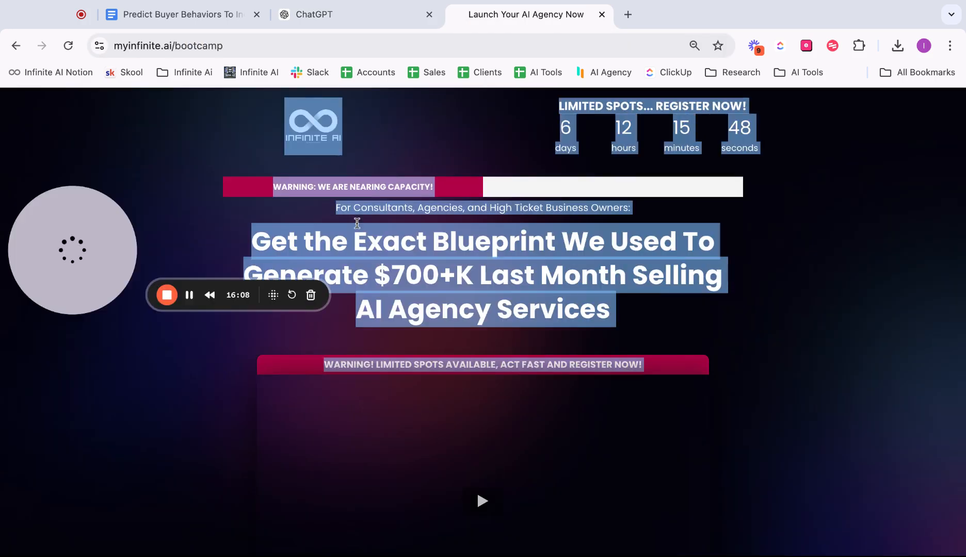
- Return to the ChatGPT chat, add the copied landing page text below the prompt and send the message
key(super+alt+Left)
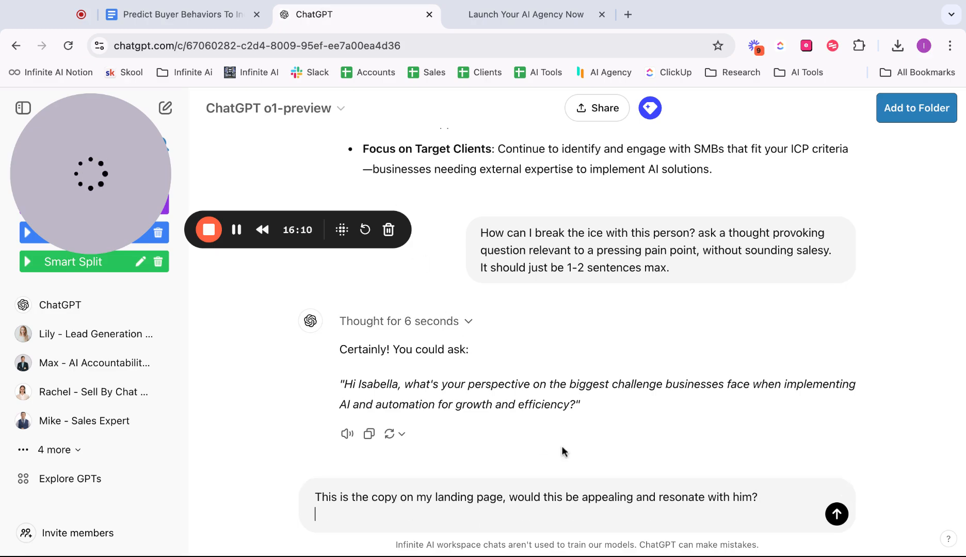
key(super+v)
key(Return)
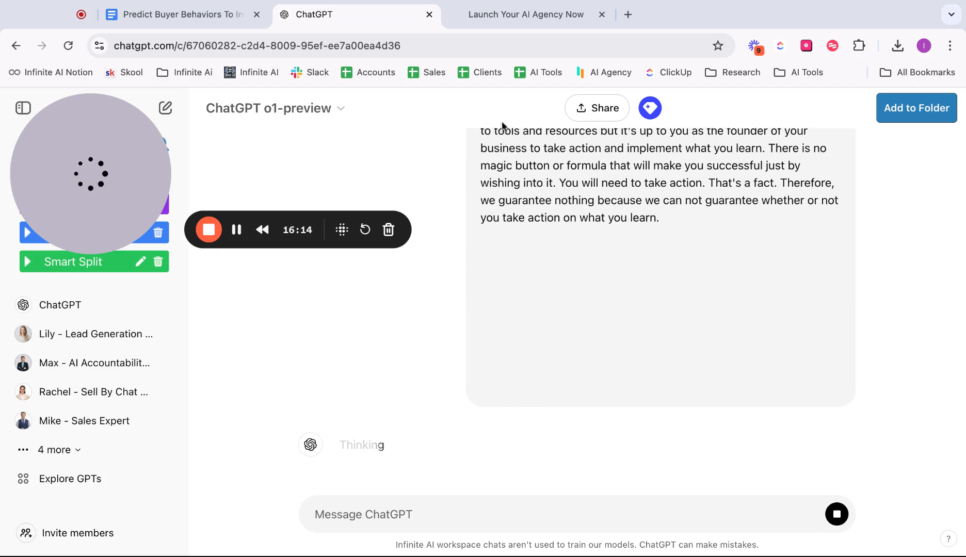
- Switch to the Google Docs document and delete the link after "Join our (free) Skool group:" at its end
click(187, 14)
scroll(388, 387, down, 3)
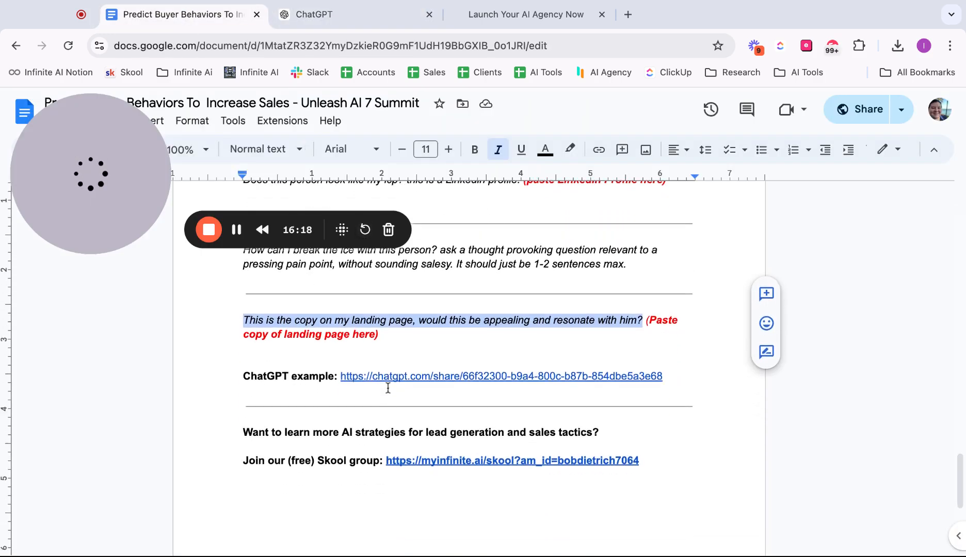
drag(384, 450, 521, 449)
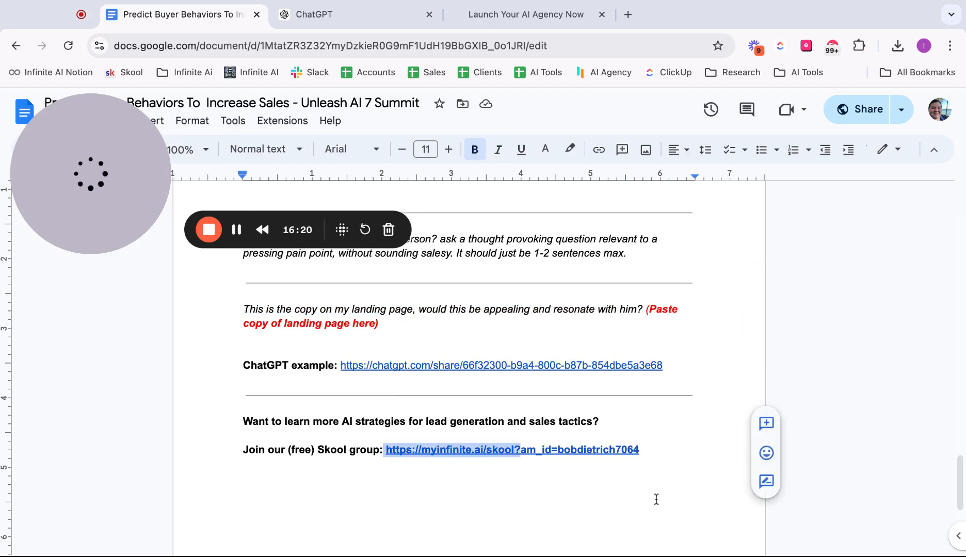
drag(656, 499, 656, 497)
key(BackSpace)
scroll(656, 496, up, 15)
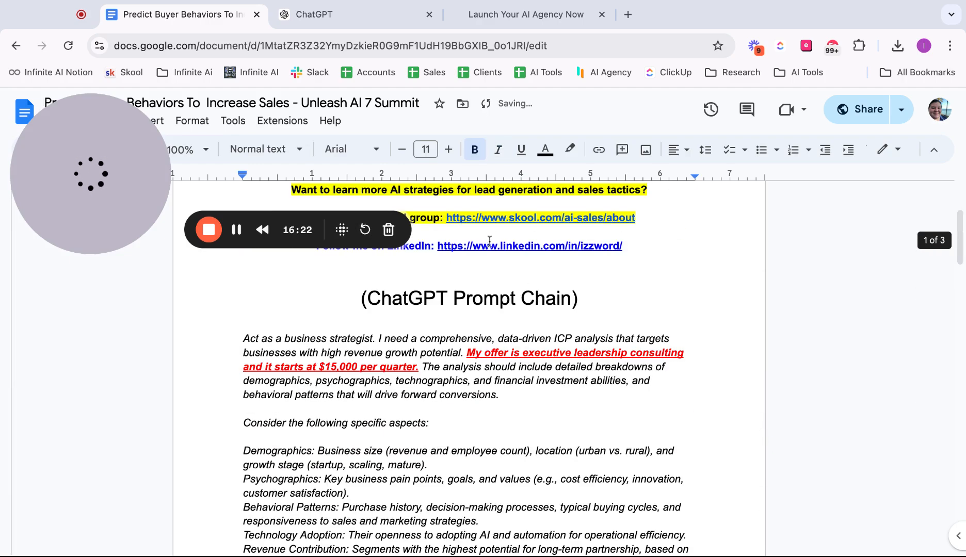
click(654, 219)
scroll(654, 219, down, 10)
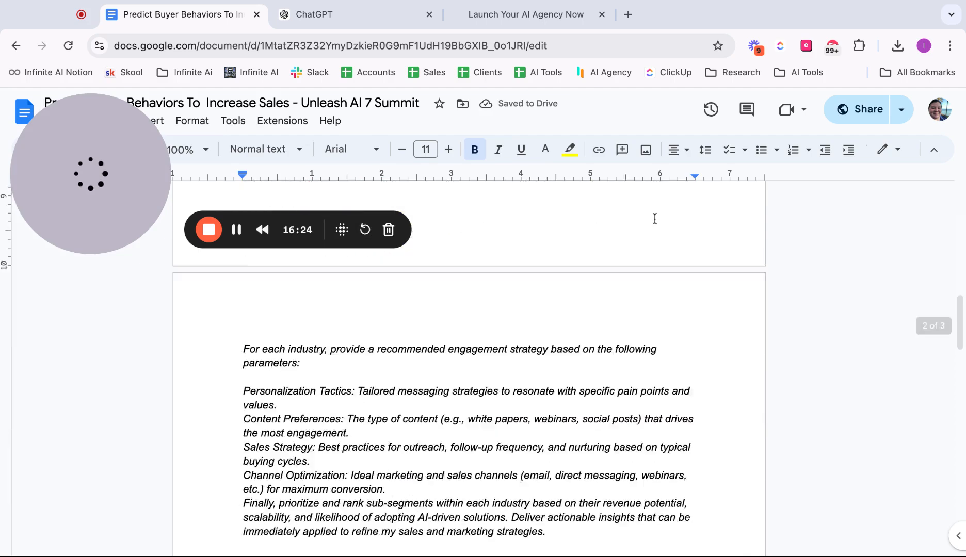
scroll(537, 470, down, 15)
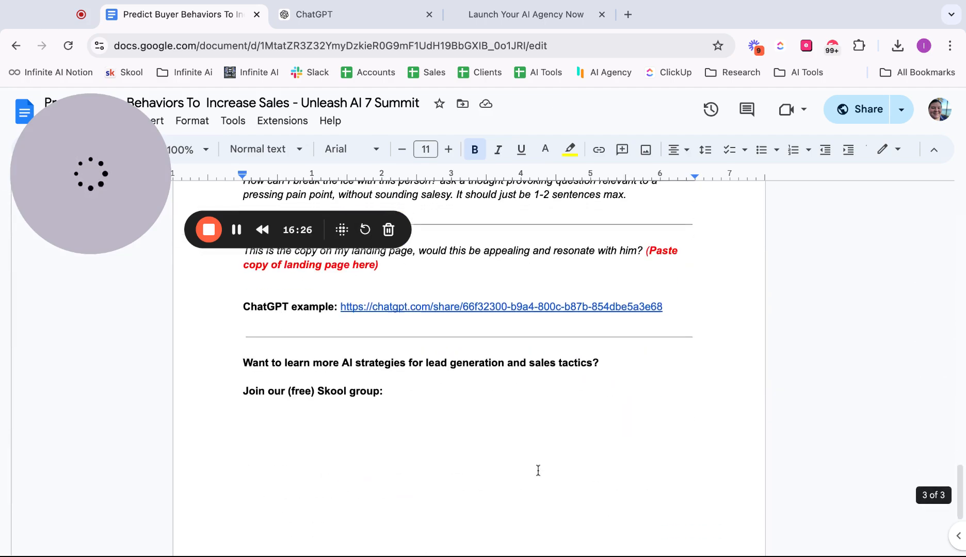
click(479, 400)
text(https://www.skool.com/ai-sales/about)
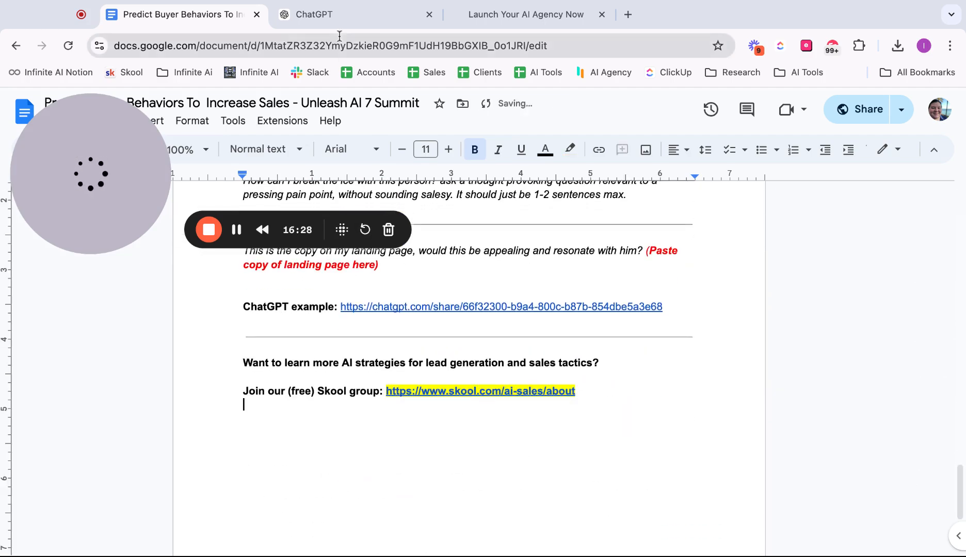
- Return to the ChatGPT chat and highlight part of the heading that opens the landing page copy assessment
click(330, 14)
scroll(438, 163, up, 10)
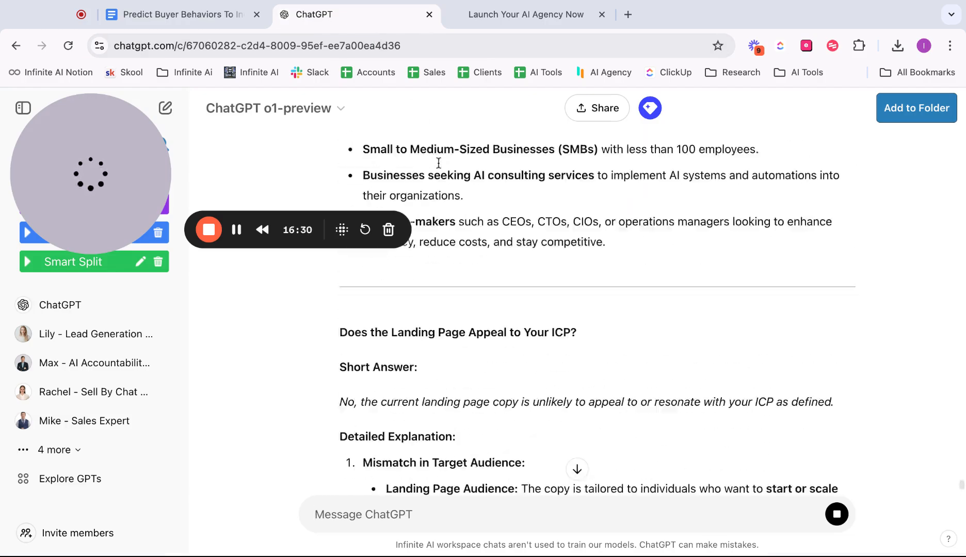
scroll(438, 163, up, 15)
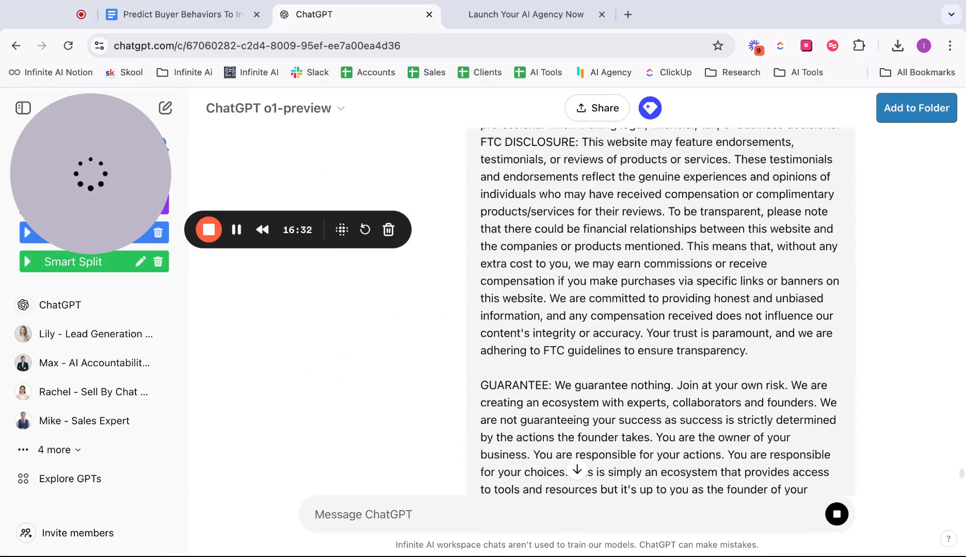
scroll(593, 309, up, 3)
scroll(593, 310, down, 12)
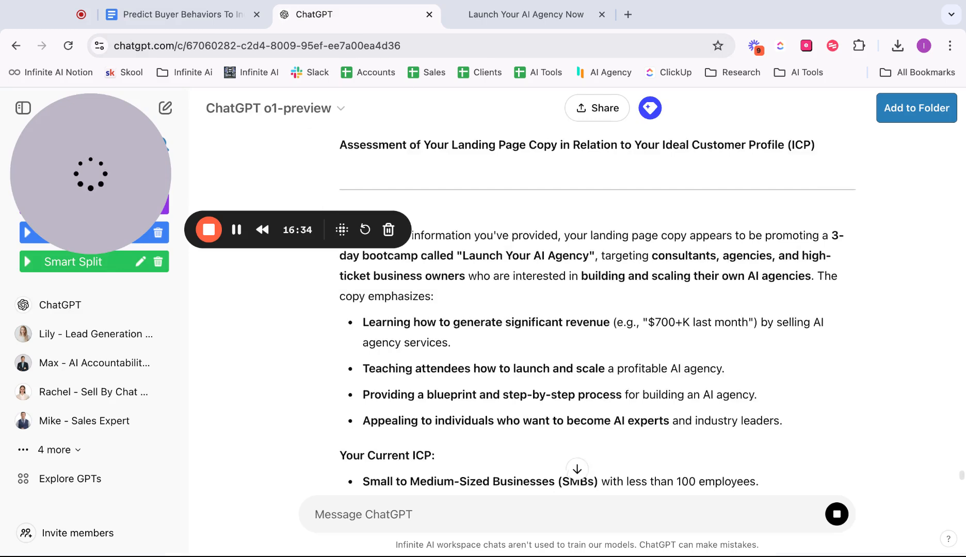
scroll(366, 324, up, 5)
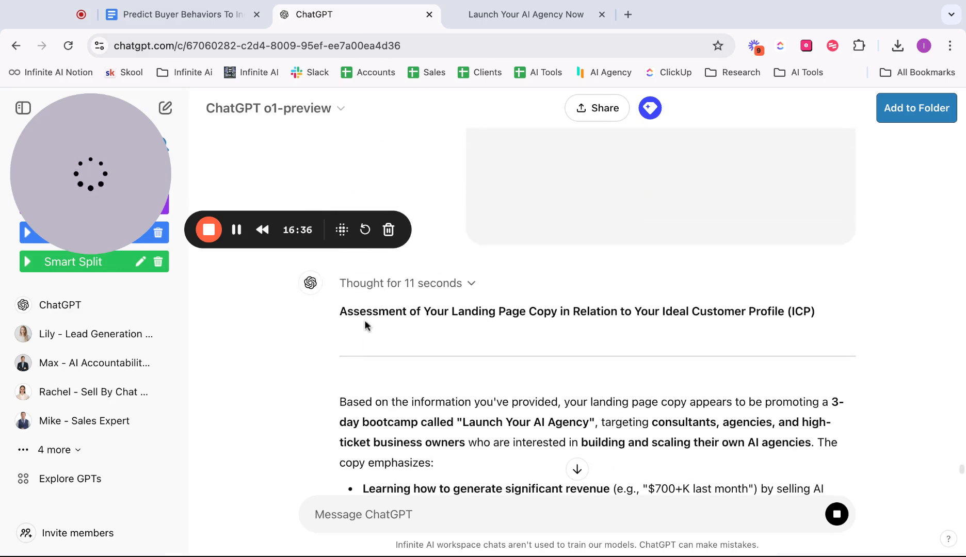
scroll(515, 401, down, 1)
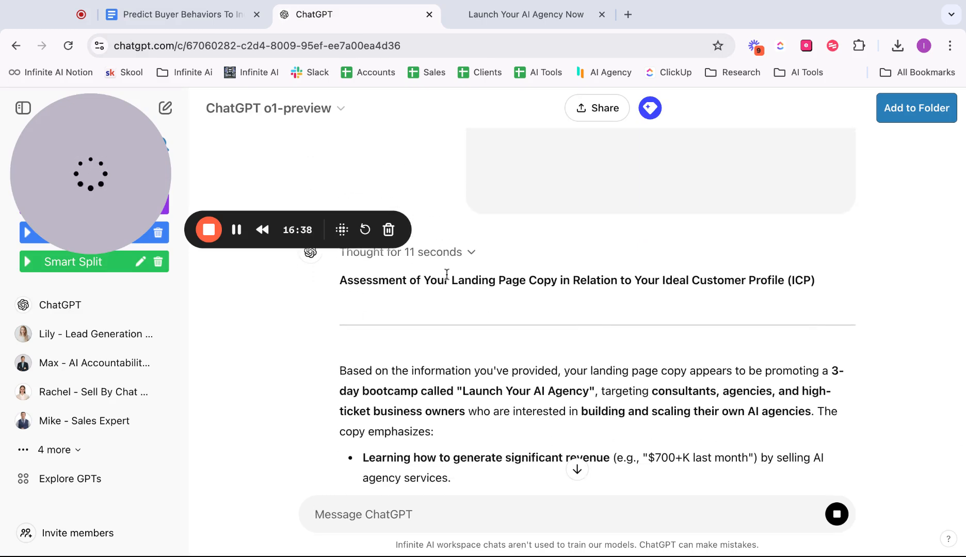
drag(446, 274, 658, 278)
- Highlight the list of what the landing page copy emphasizes, followed by the "Your Current ICP" section of the reply
scroll(655, 278, down, 3)
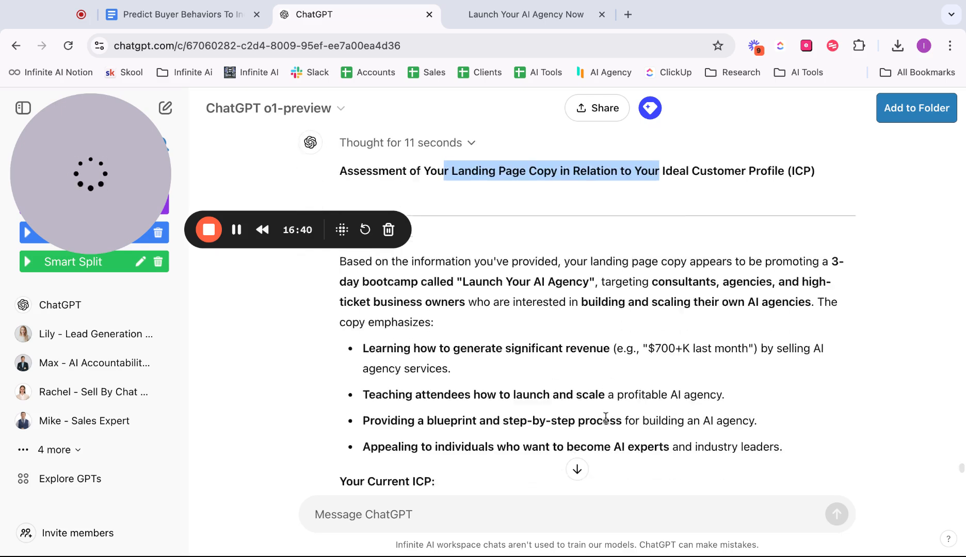
scroll(606, 418, down, 7)
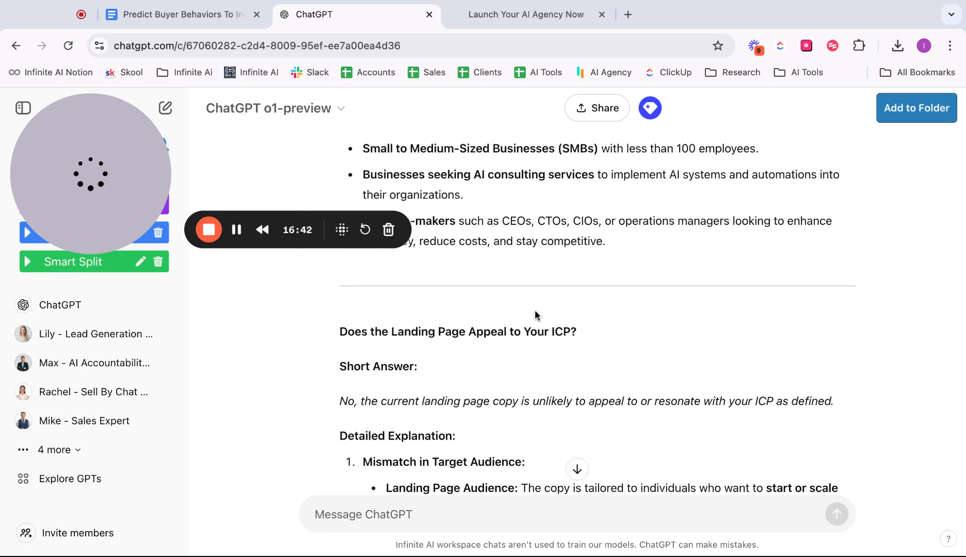
scroll(577, 461, up, 5)
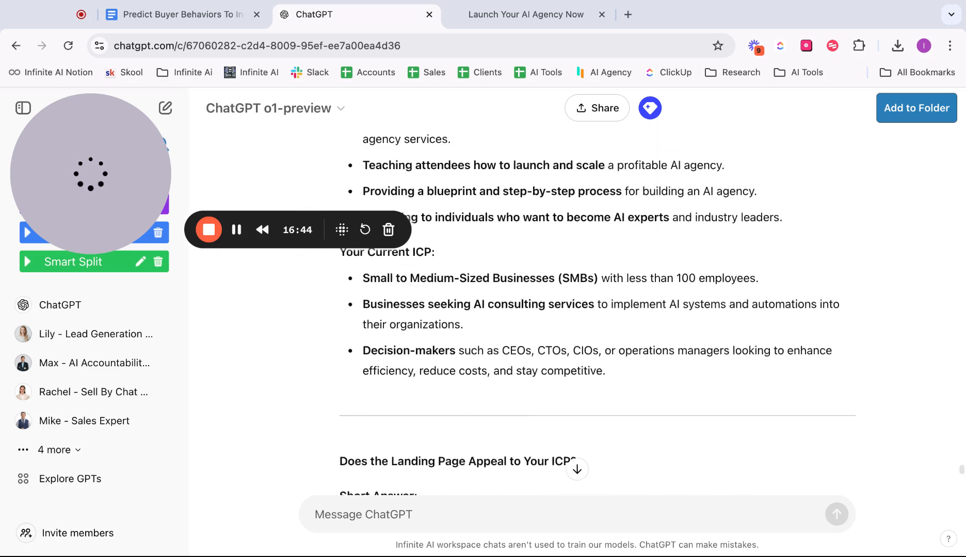
scroll(577, 465, up, 1)
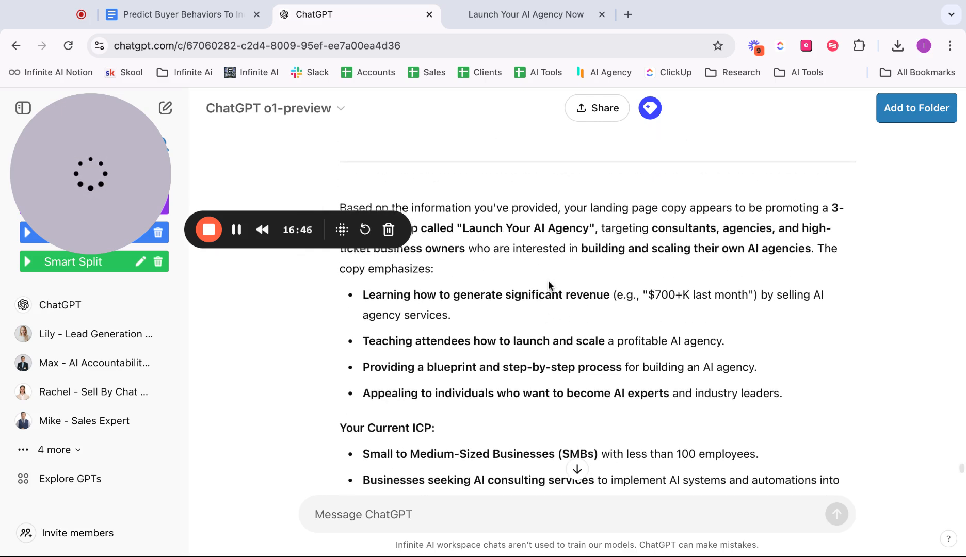
scroll(550, 270, down, 3)
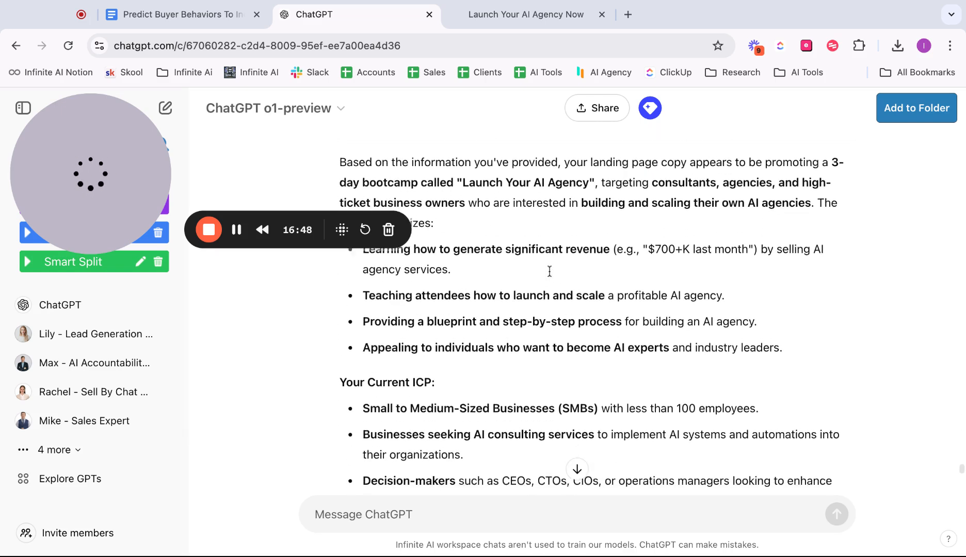
scroll(512, 339, down, 3)
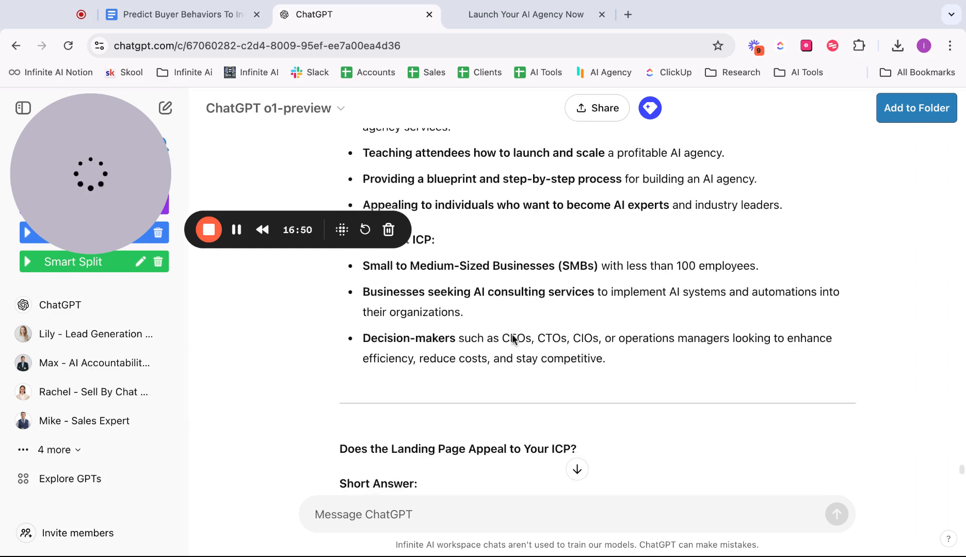
scroll(472, 276, up, 8)
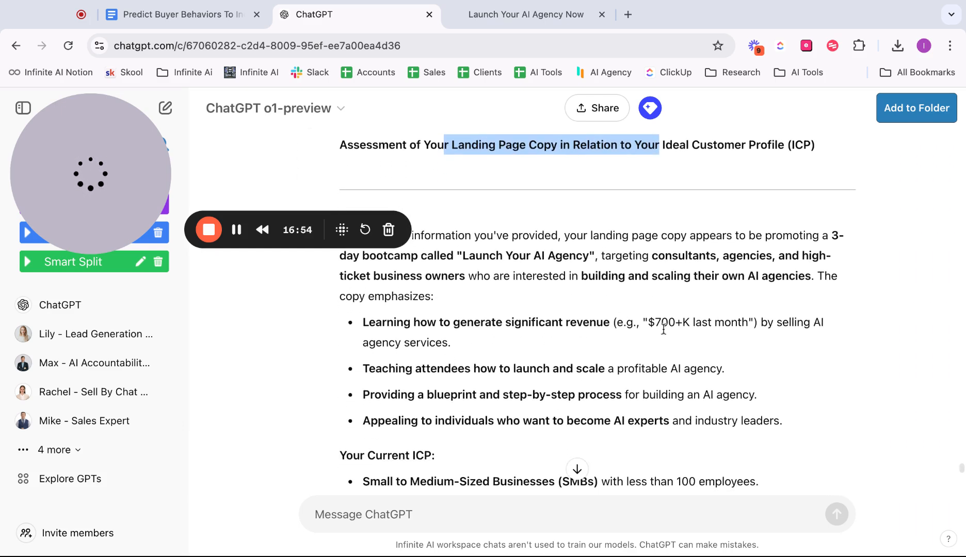
drag(371, 298, 478, 420)
scroll(371, 299, down, 5)
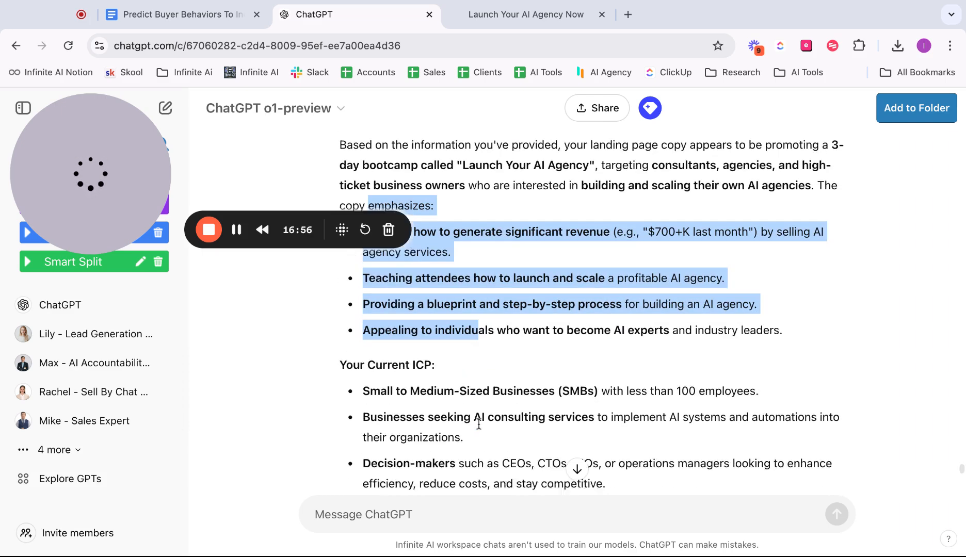
drag(607, 447, 373, 333)
- Read the short answer on the landing page's appeal and highlight the points under "Mismatch in Target Audience"
scroll(373, 333, down, 10)
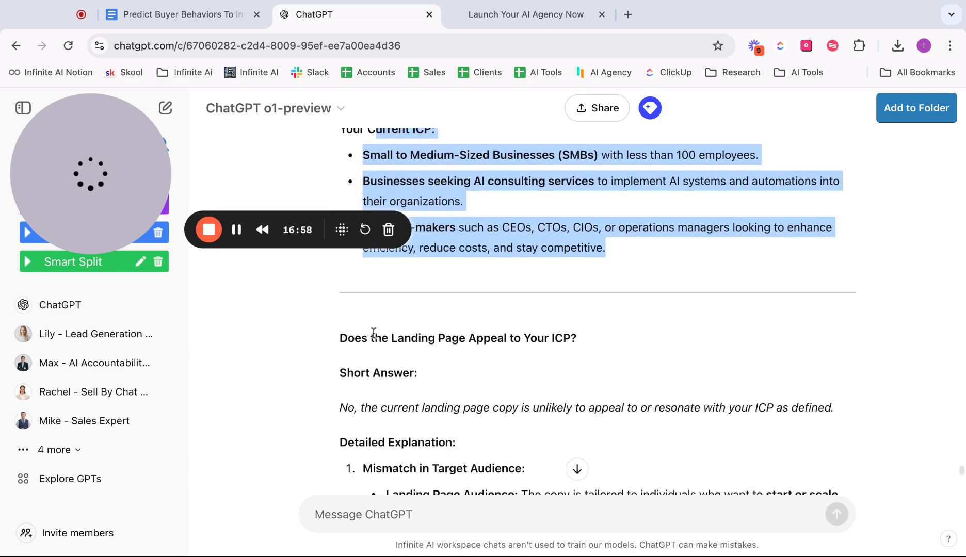
scroll(443, 336, down, 1)
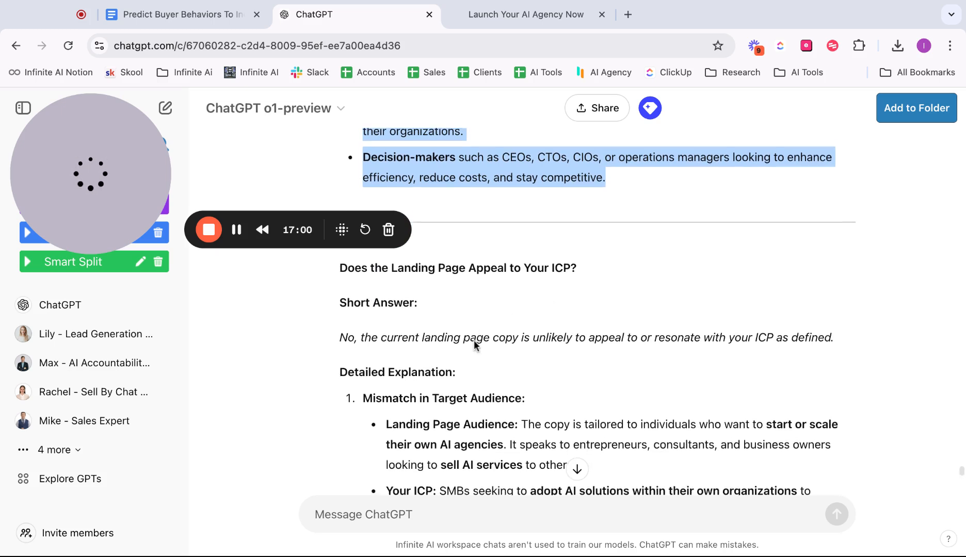
drag(339, 328, 349, 329)
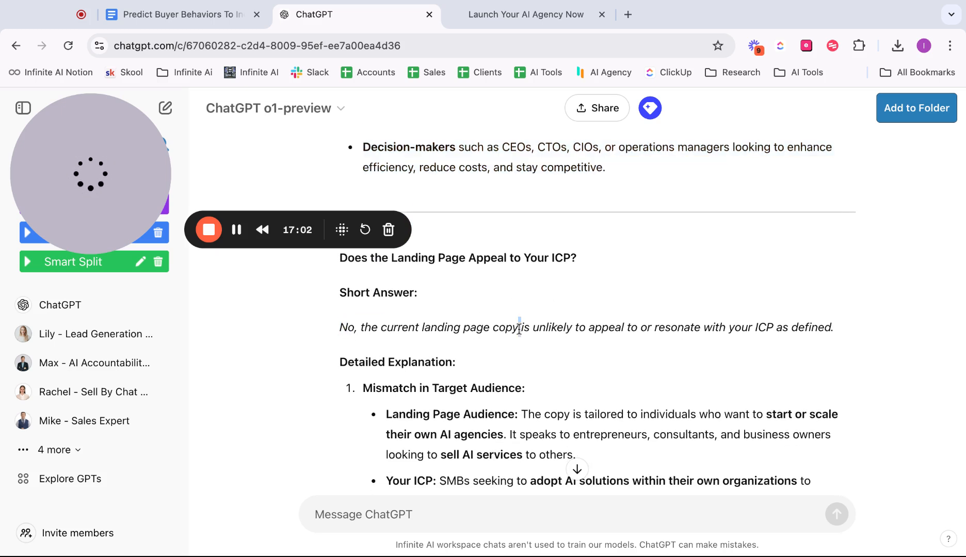
scroll(484, 299, down, 1)
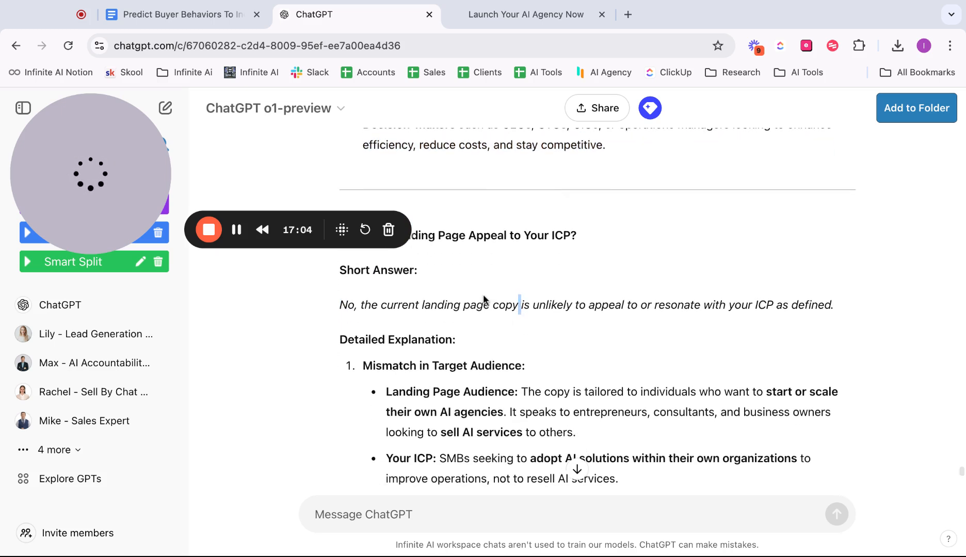
scroll(521, 340, down, 2)
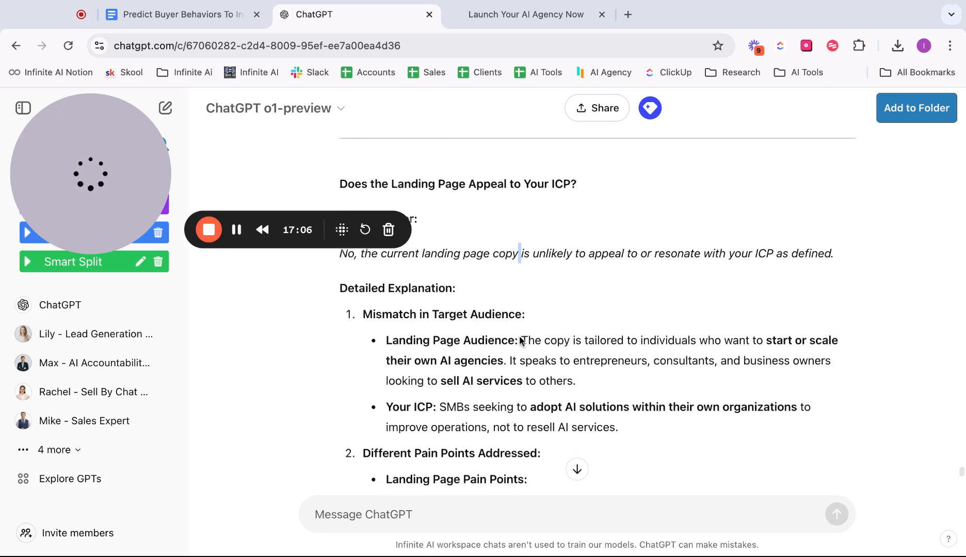
scroll(521, 340, down, 1)
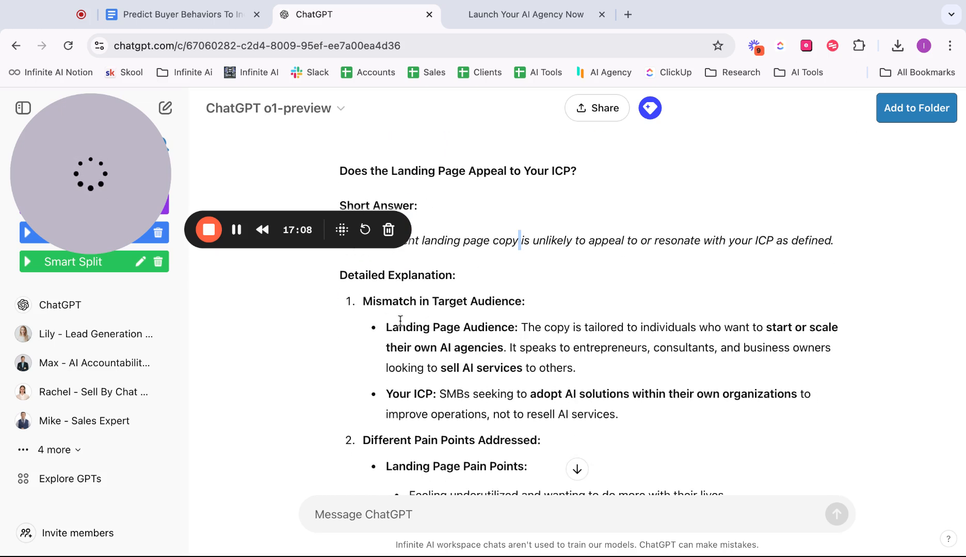
scroll(401, 320, down, 1)
drag(365, 293, 509, 391)
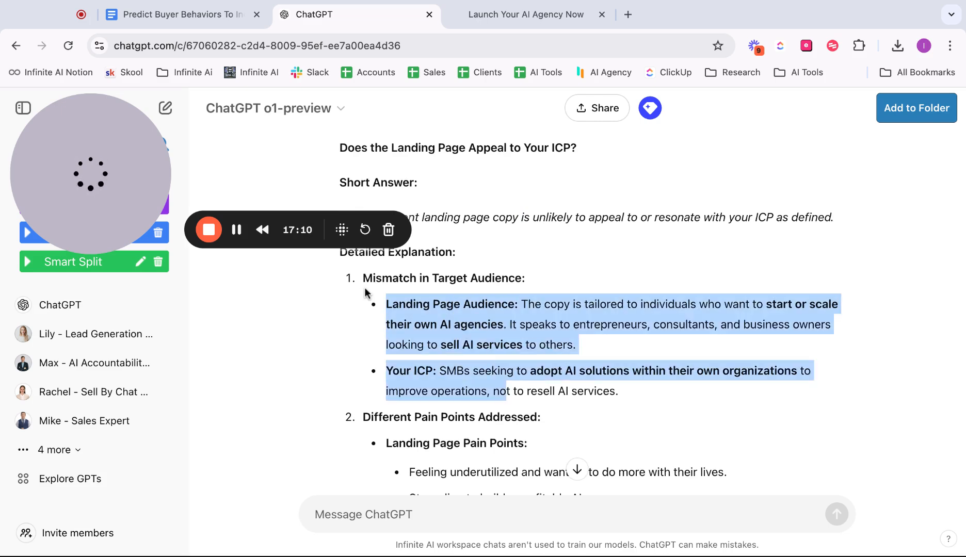
- Skim the landing page recommendations, highlight the "Example of Revised Landing Page Sections" heading and examine the suggested headline and subheading
scroll(505, 402, down, 5)
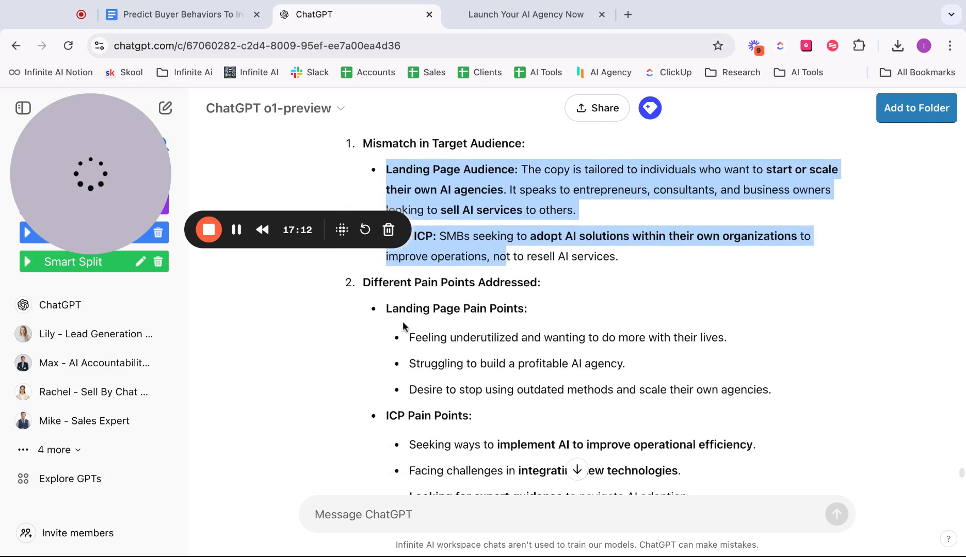
scroll(403, 325, down, 15)
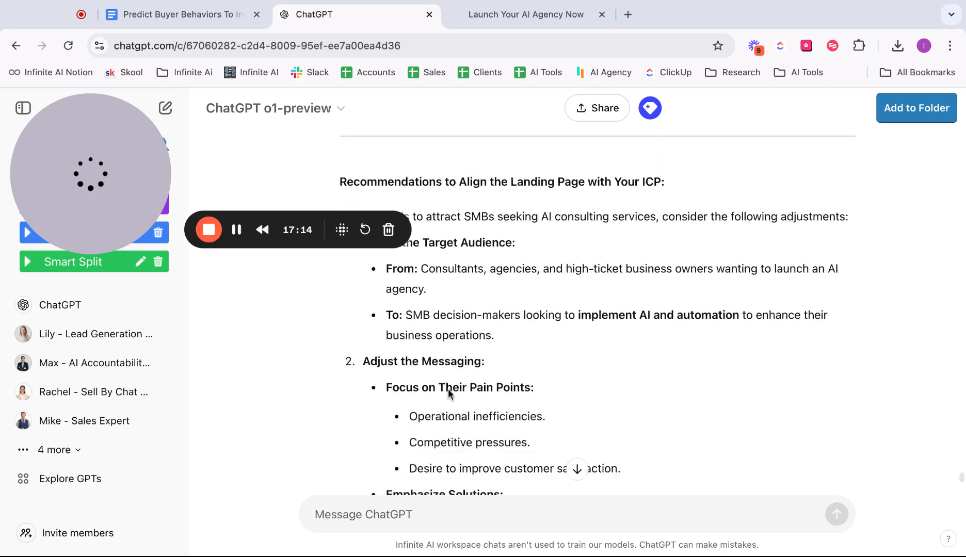
scroll(448, 393, down, 15)
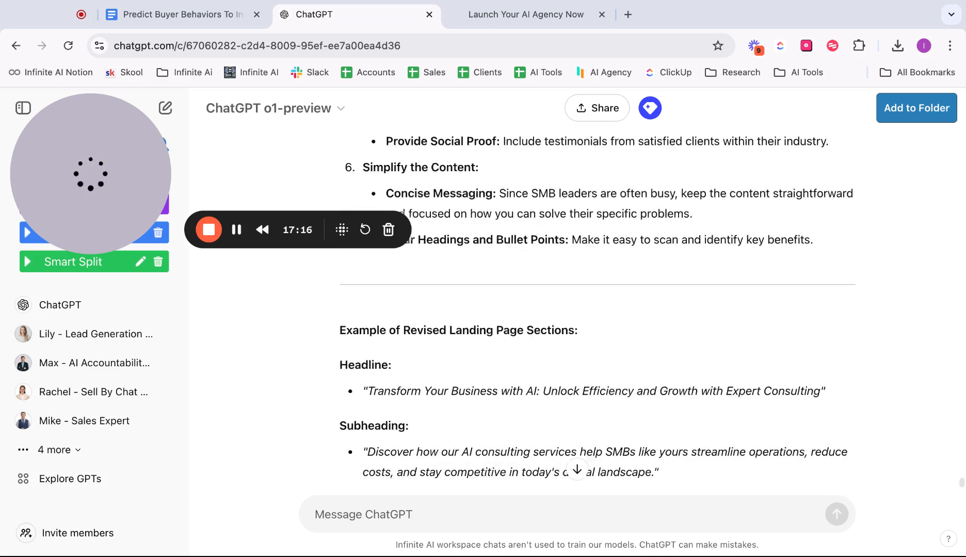
scroll(382, 326, up, 5)
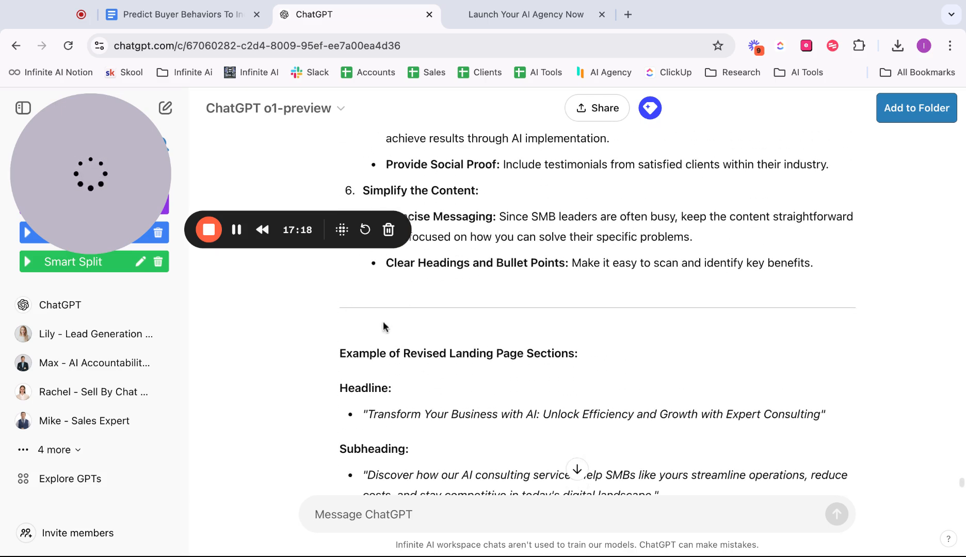
drag(339, 354, 533, 354)
scroll(421, 382, down, 1)
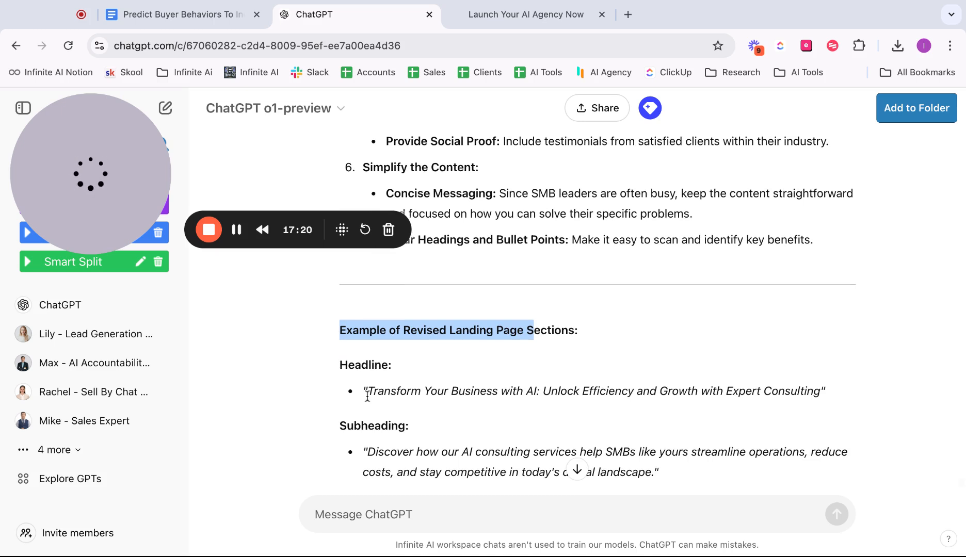
drag(366, 396, 804, 393)
click(385, 333)
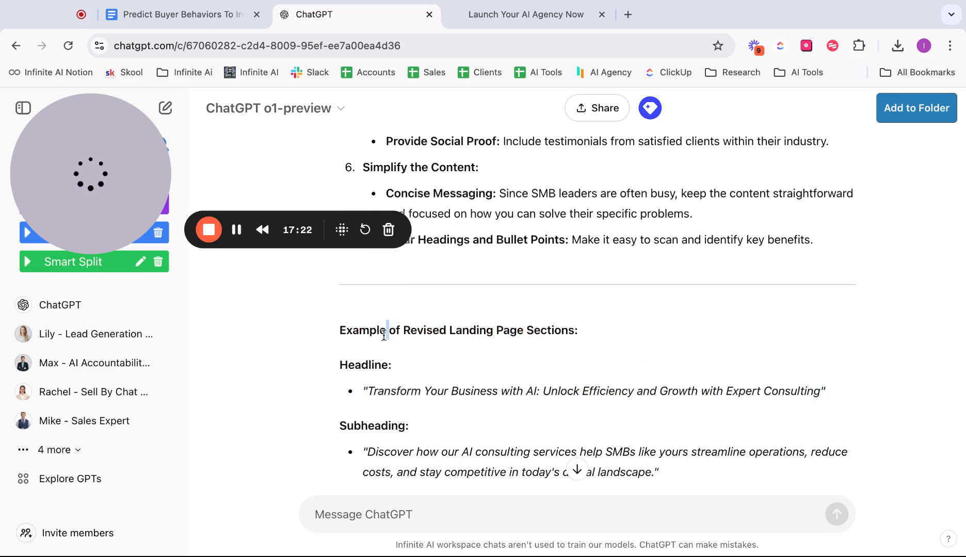
triple_click(383, 332)
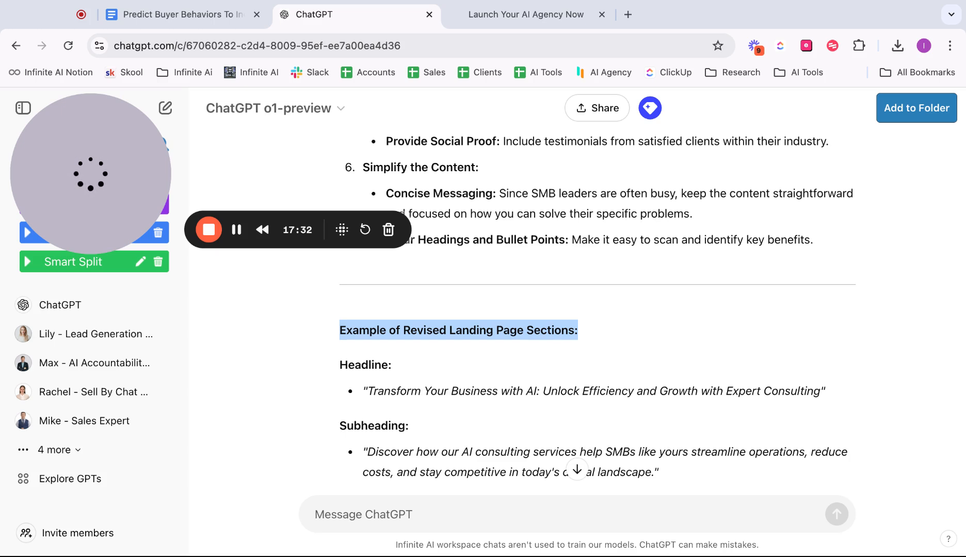
scroll(597, 315, down, 3)
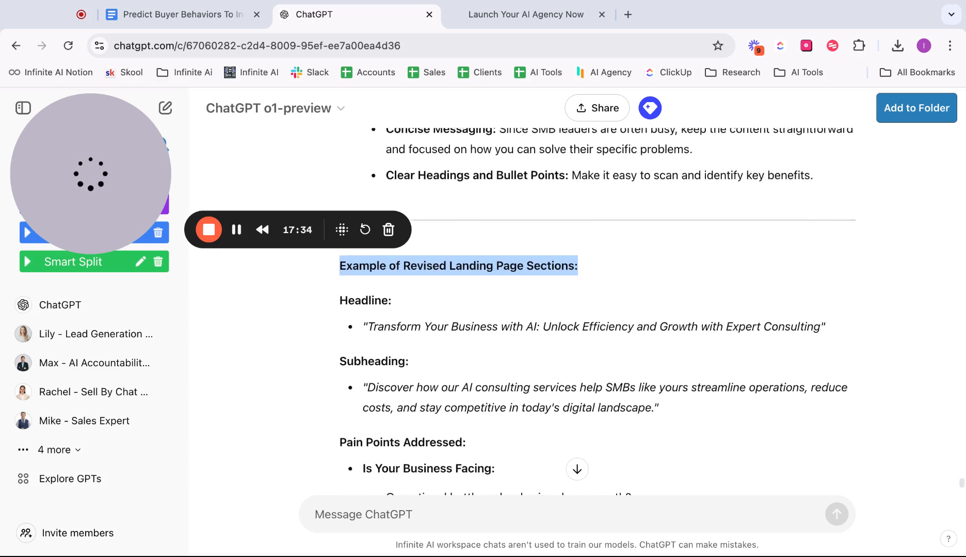
scroll(597, 314, down, 1)
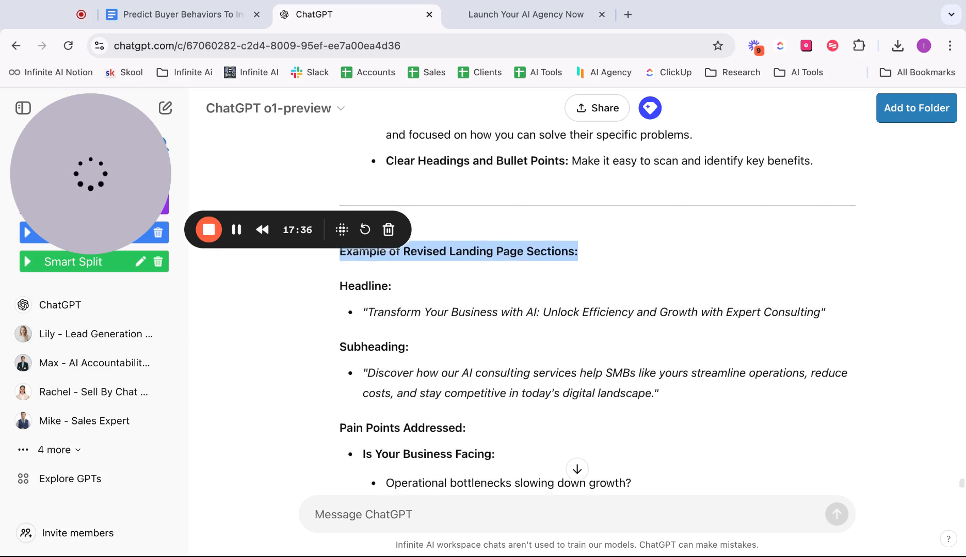
- Read the rest of the revised landing page example, from the subheading and pain points through the closing recommendations
scroll(597, 314, up, 1)
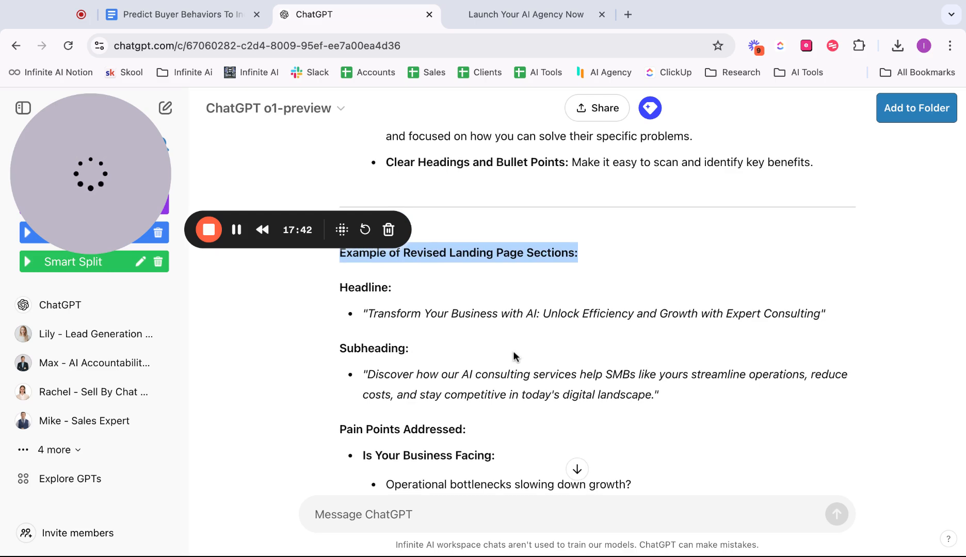
scroll(399, 318, down, 8)
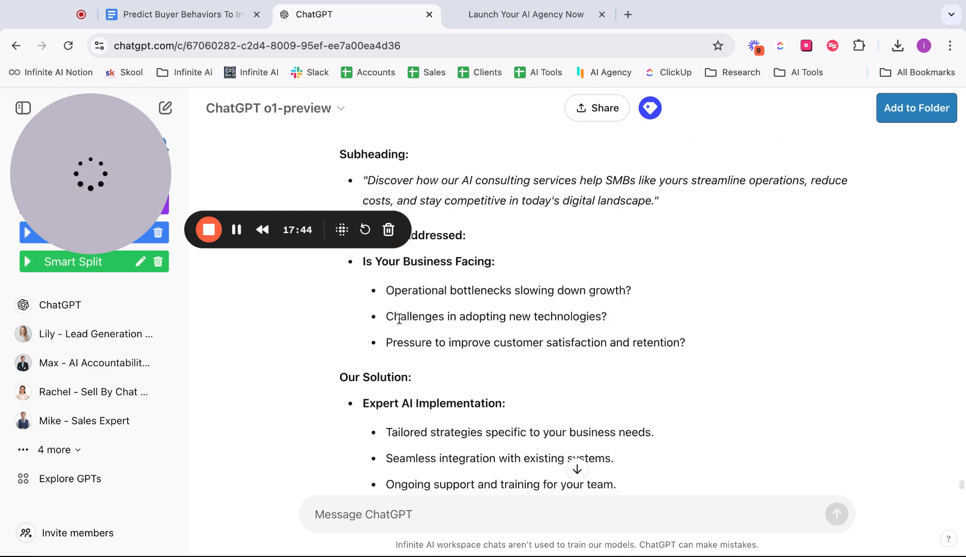
scroll(399, 318, down, 15)
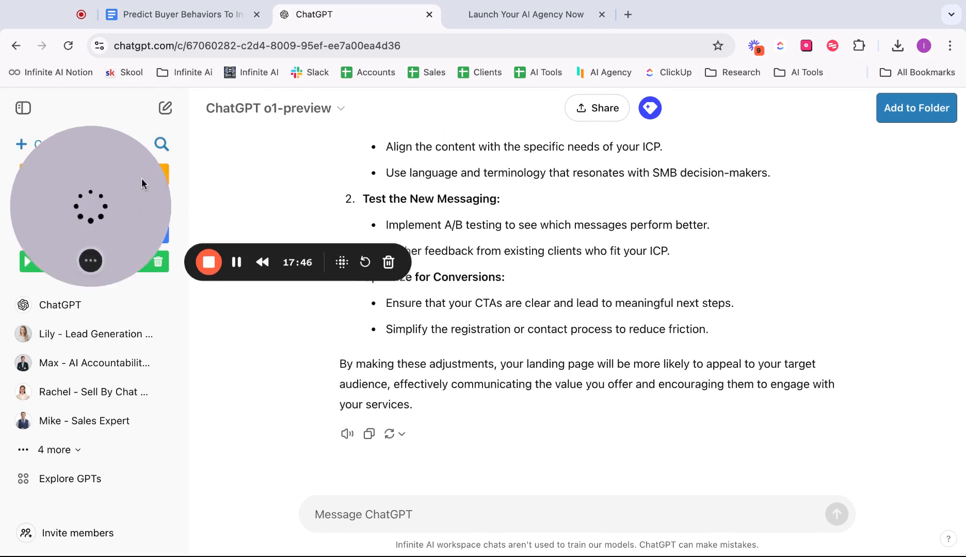
- Switch to the Google Docs prompt chain document and view its title, Skool group and LinkedIn links above the first prompt
click(174, 15)
scroll(266, 197, up, 5)
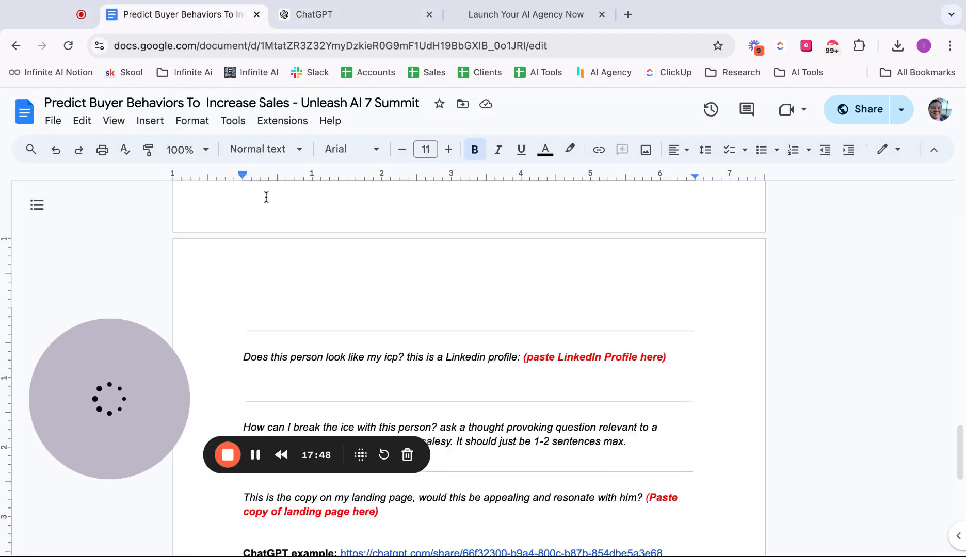
scroll(266, 197, up, 10)
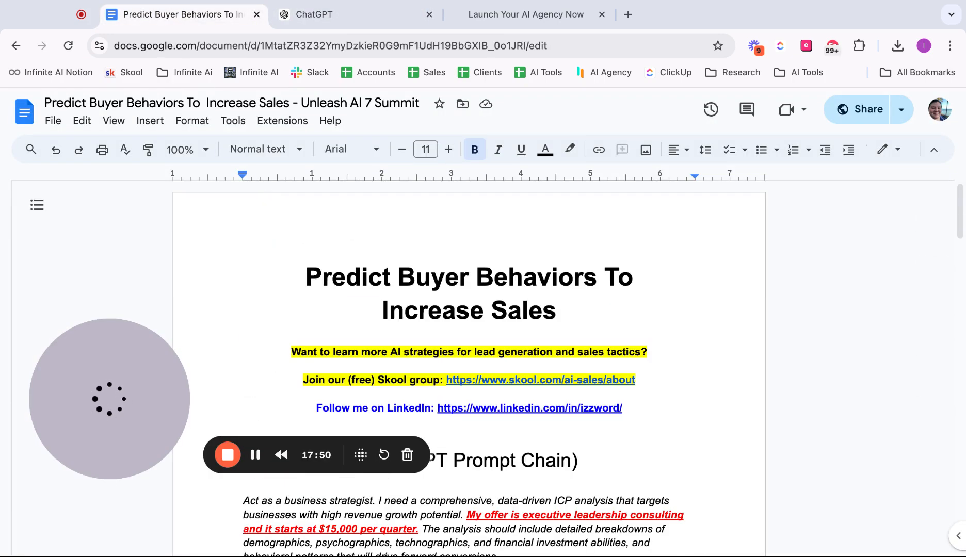
scroll(309, 361, down, 2)
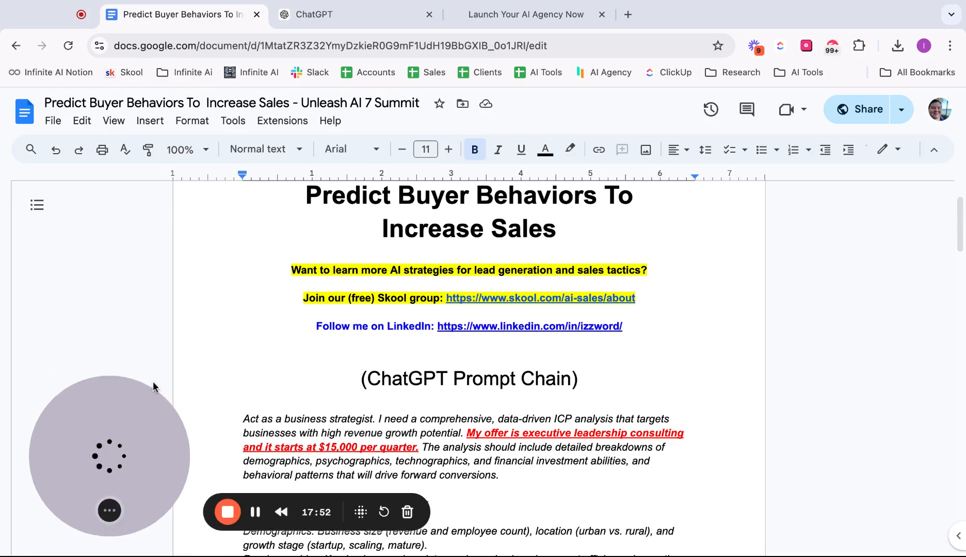
scroll(324, 315, up, 1)
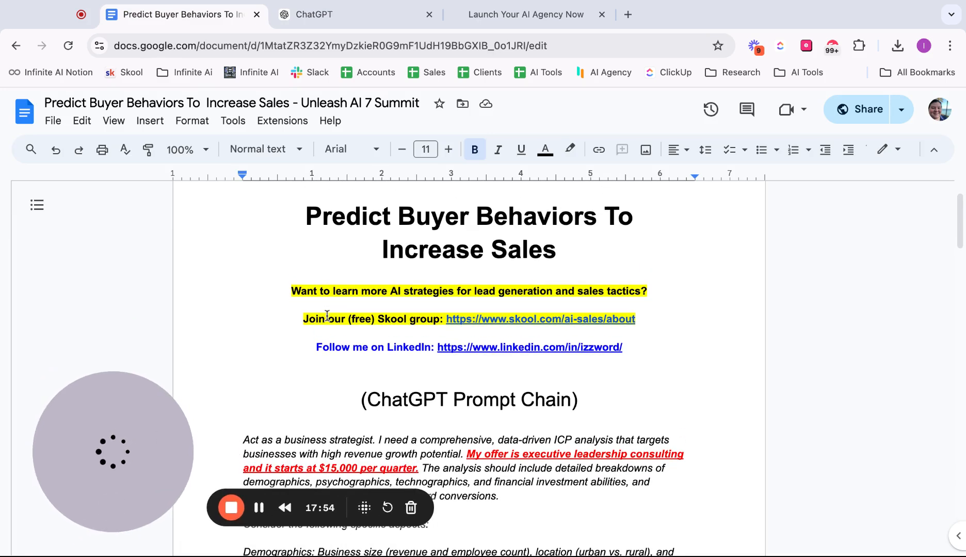